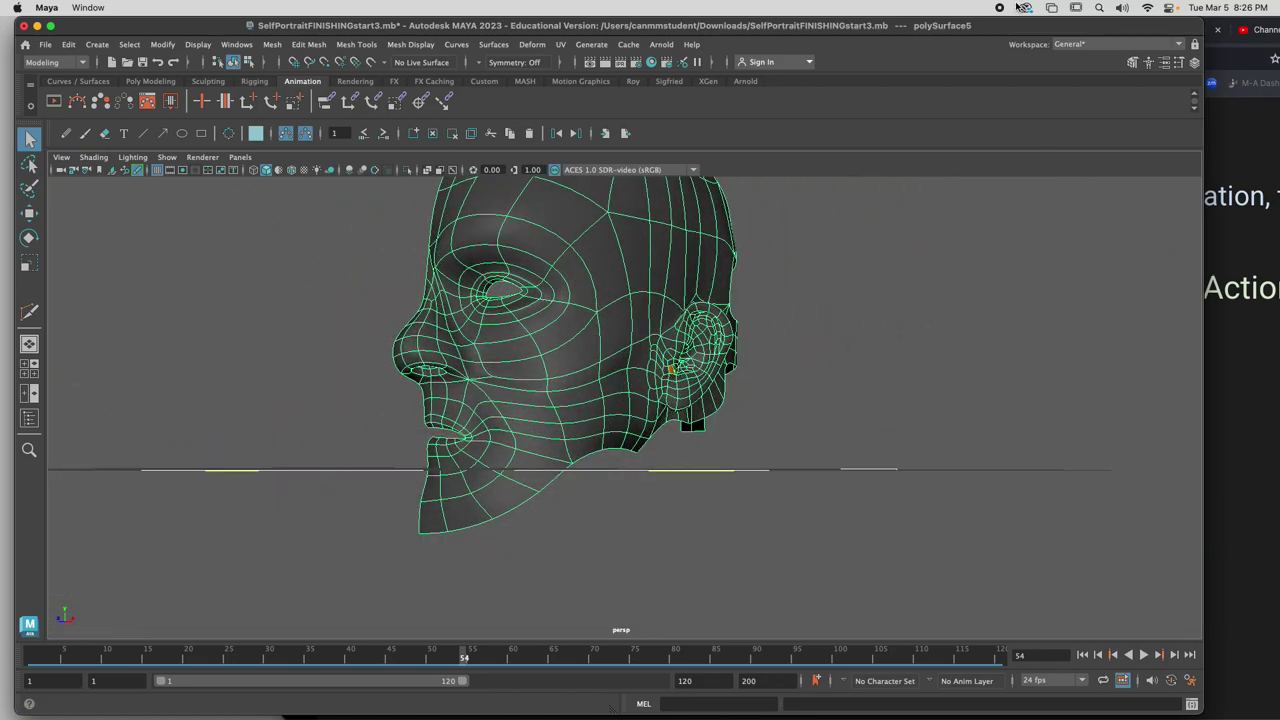
Switch to Chrome and review the Self Portrait Head Finished assignment page, including its final submission steps
{"action": "left_click", "coordinate": [1256, 542]}
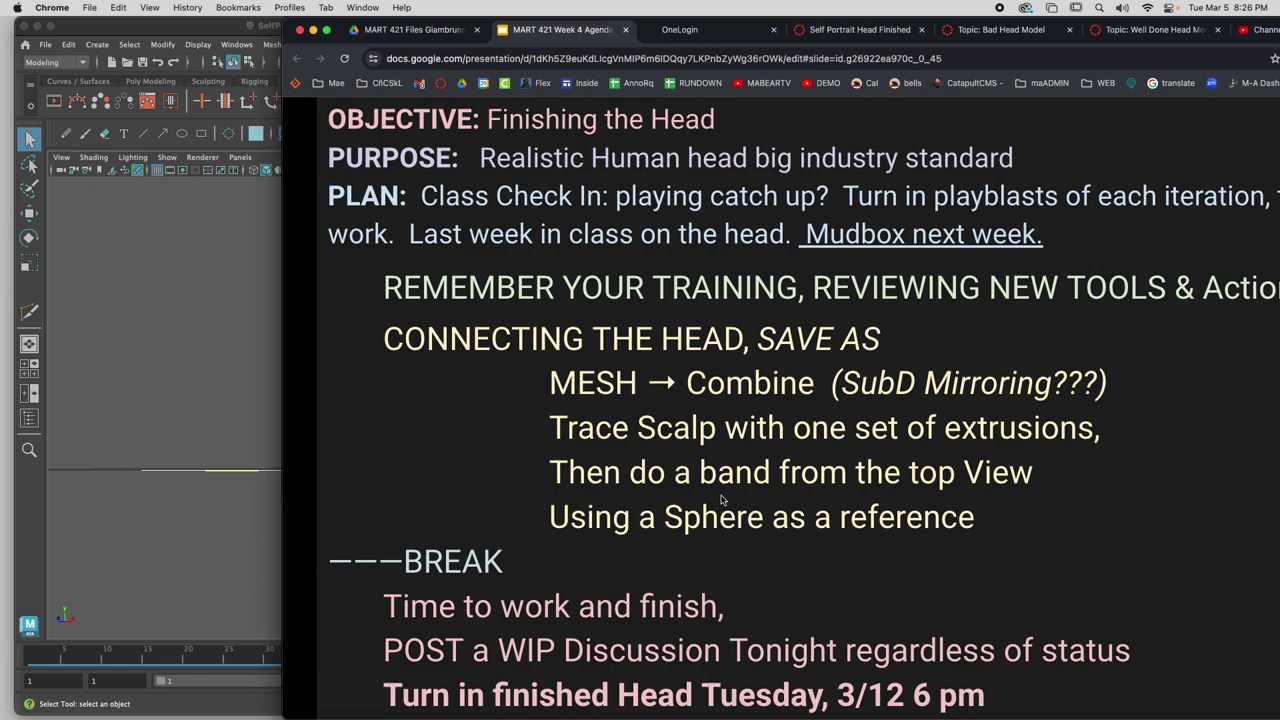
{"action": "left_click", "coordinate": [830, 29]}
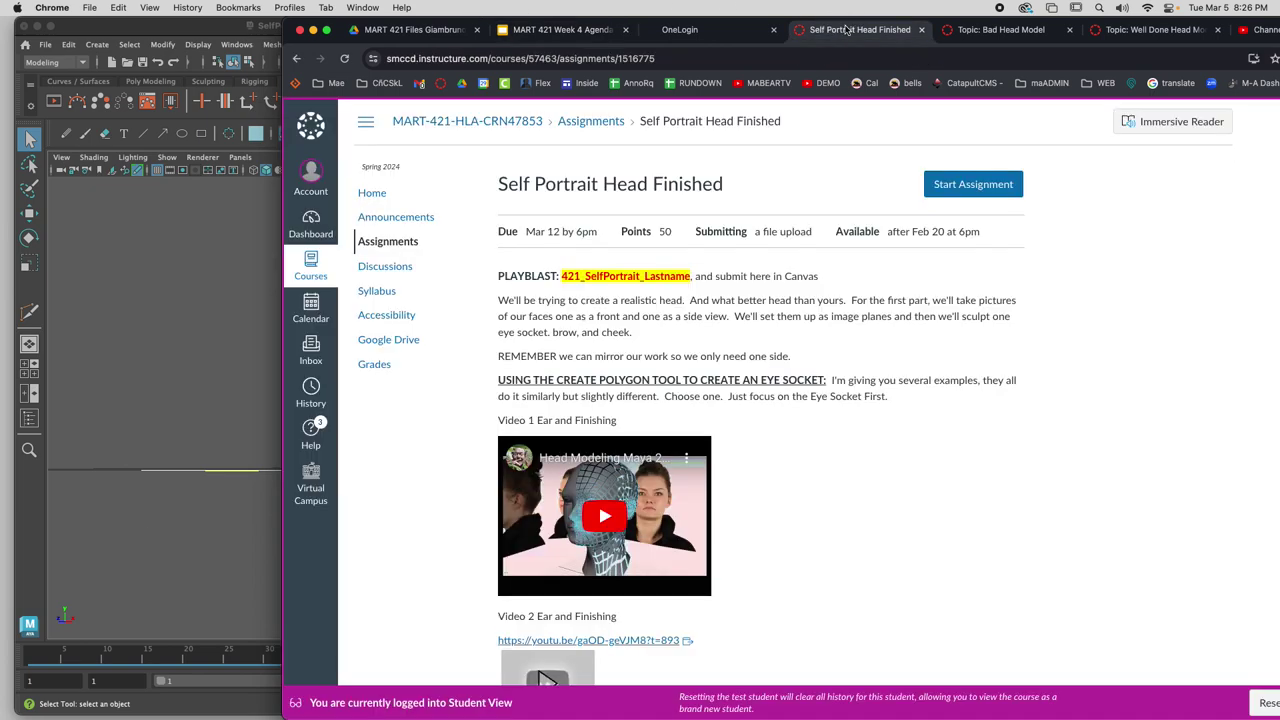
{"action": "scroll", "coordinate": [609, 360], "scroll_direction": "down", "scroll_amount": 2}
{"action": "scroll", "coordinate": [609, 360], "scroll_direction": "down", "scroll_amount": 10}
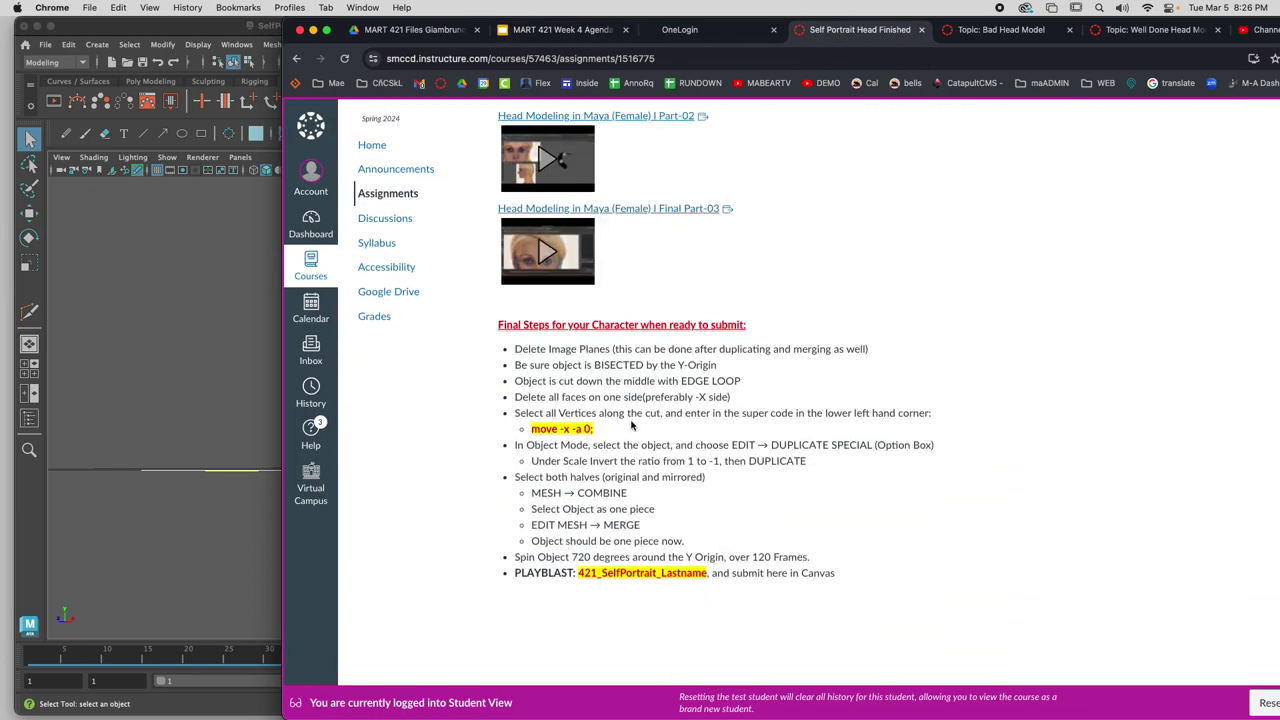
{"action": "scroll", "coordinate": [757, 466], "scroll_direction": "up", "scroll_amount": 12}
{"action": "scroll", "coordinate": [757, 466], "scroll_direction": "down", "scroll_amount": 10}
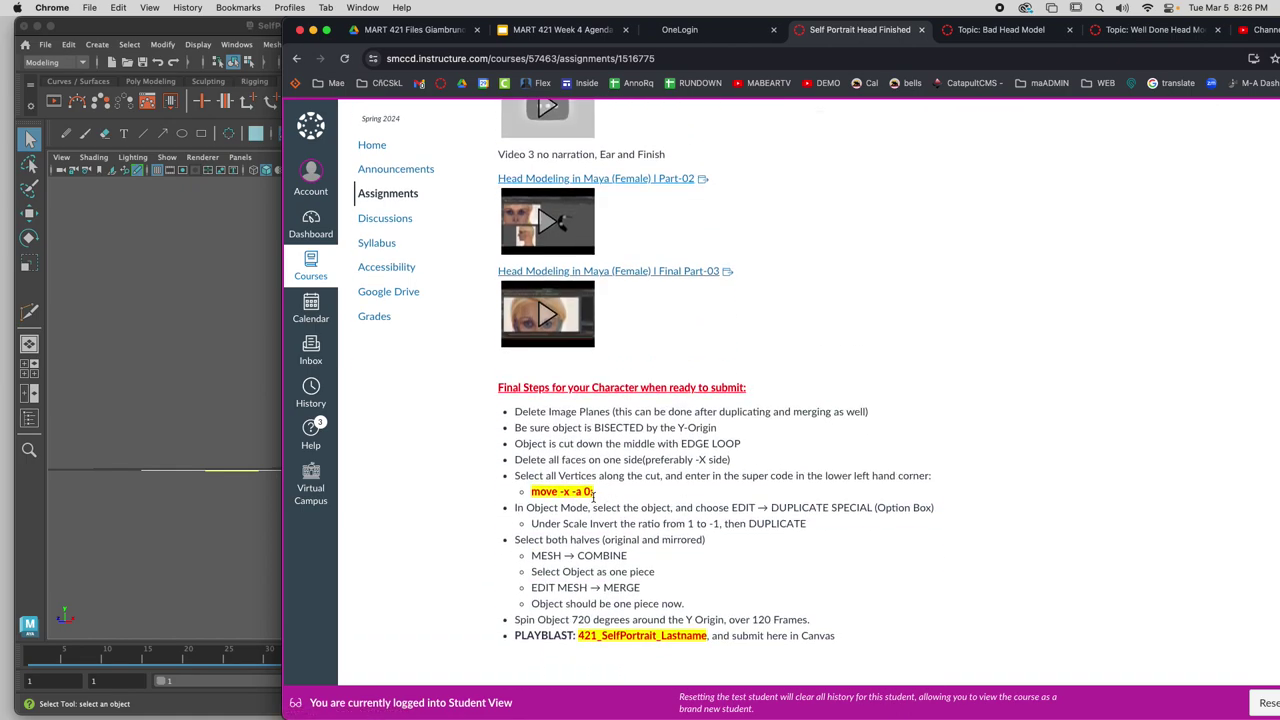
{"action": "scroll", "coordinate": [945, 440], "scroll_direction": "up", "scroll_amount": 10}
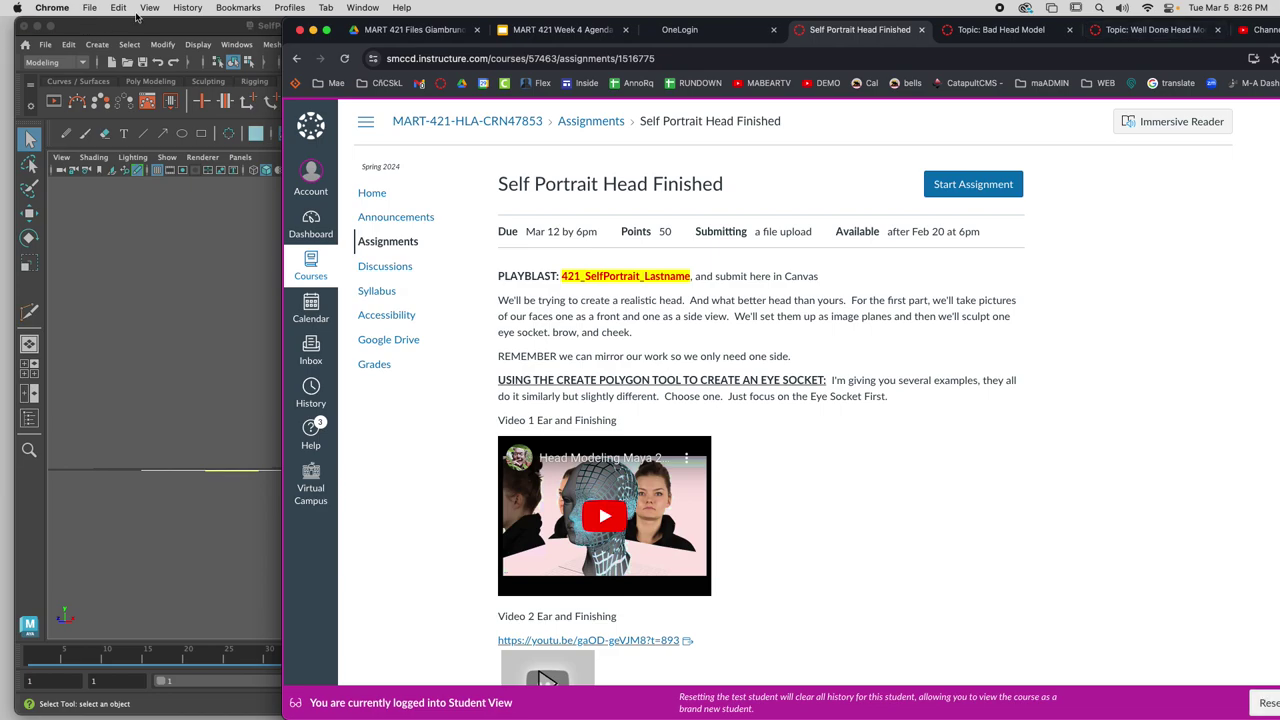
Leave Student View and open the Self Portrait Head Finished assignment for editing
{"action": "left_click_drag", "start_coordinate": [334, 24], "coordinate": [3, 6]}
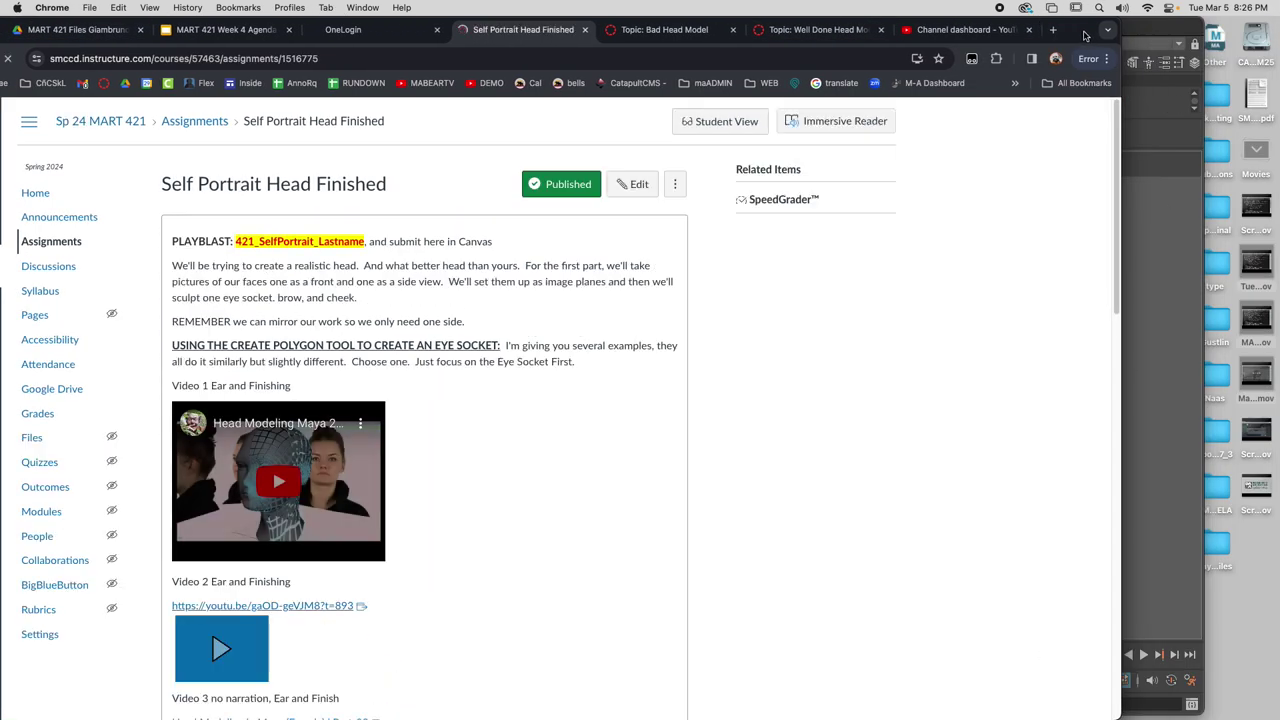
{"action": "left_click_drag", "start_coordinate": [1079, 32], "coordinate": [1203, 8]}
{"action": "scroll", "coordinate": [479, 584], "scroll_direction": "down", "scroll_amount": 10}
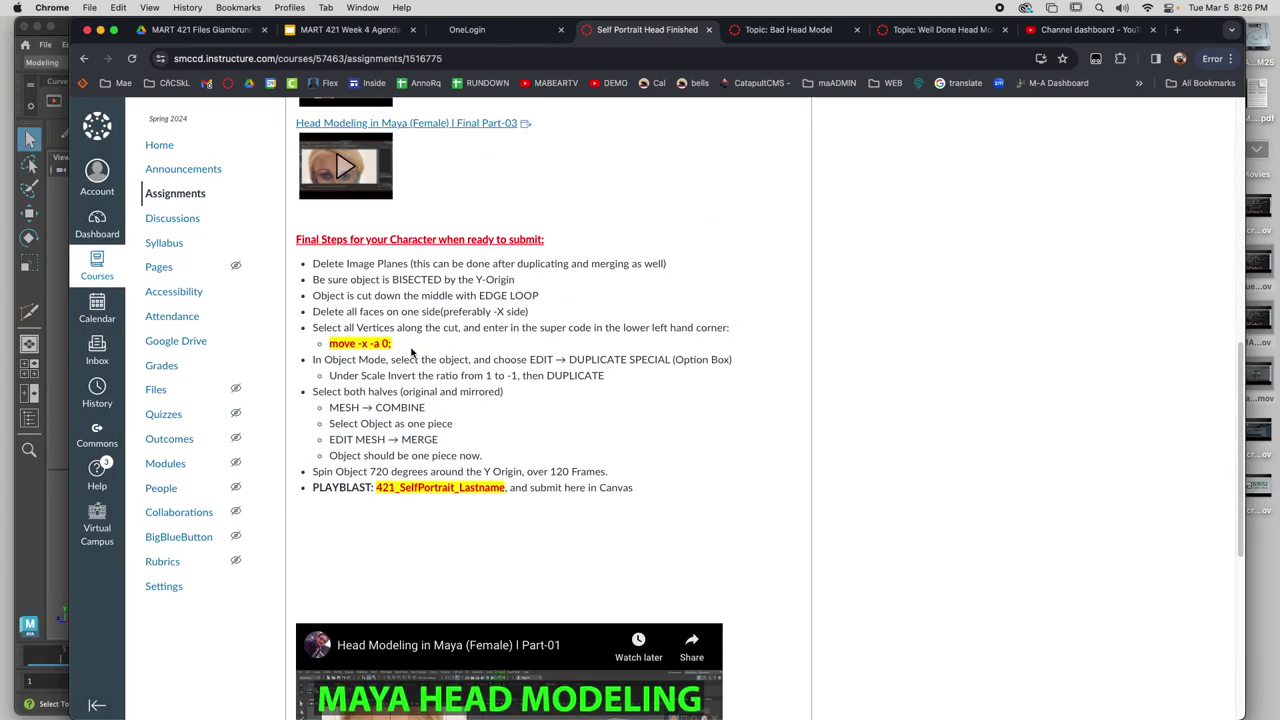
{"action": "left_click_drag", "start_coordinate": [637, 491], "coordinate": [291, 243]}
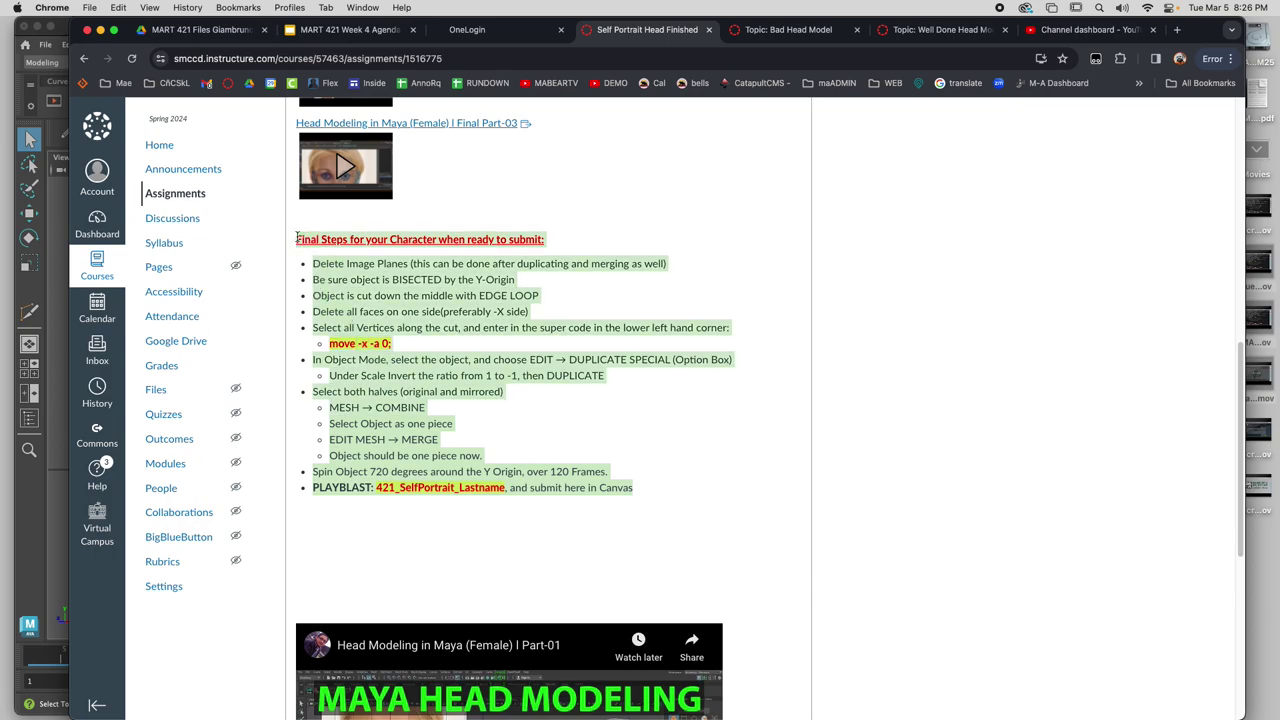
{"action": "scroll", "coordinate": [300, 239], "scroll_direction": "up", "scroll_amount": 7}
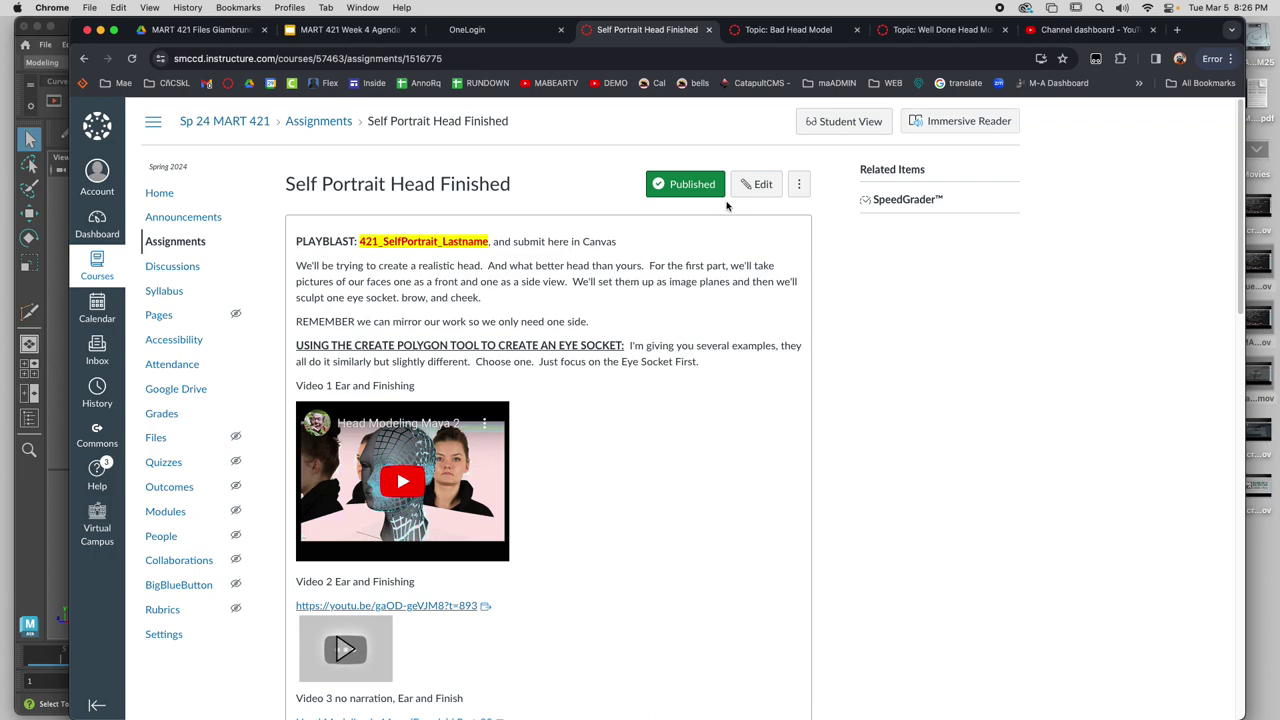
{"action": "left_click", "coordinate": [756, 184]}
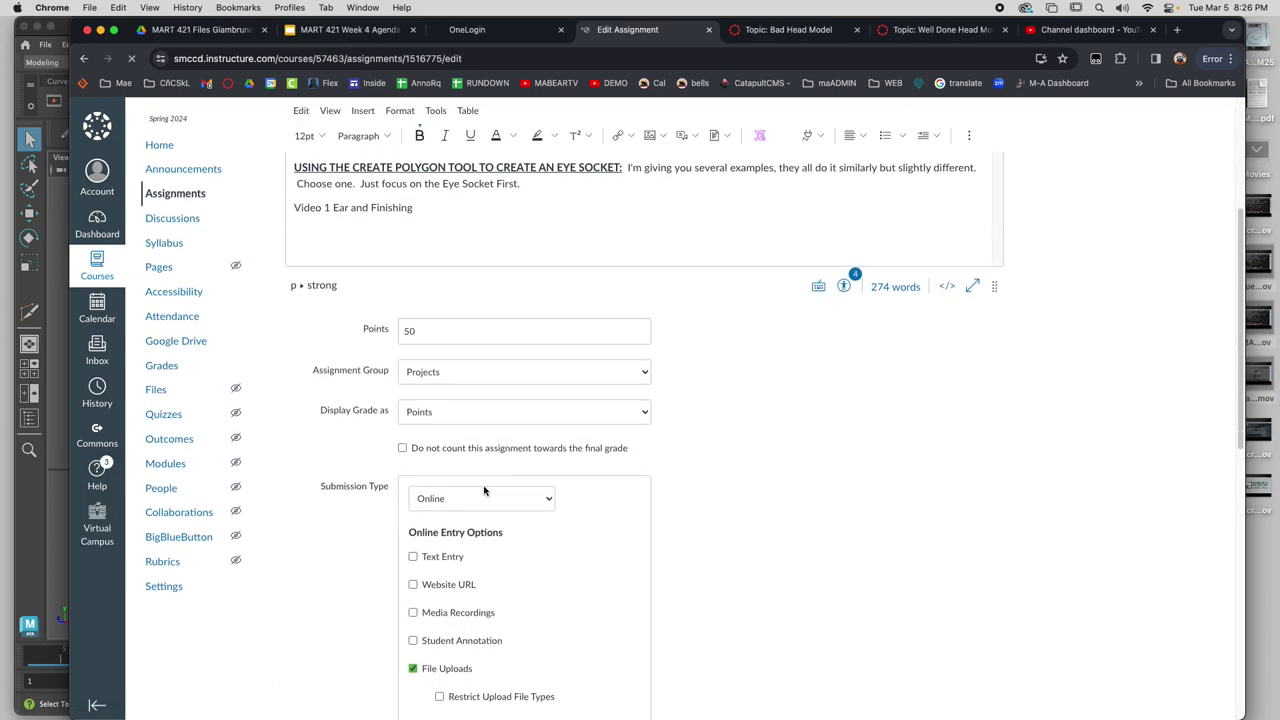
Copy the "Final Steps for your Character when ready to submit" section and paste it directly below the opening PLAYBLAST line
{"action": "scroll", "coordinate": [554, 380], "scroll_direction": "down", "scroll_amount": 4}
{"action": "scroll", "coordinate": [731, 537], "scroll_direction": "up", "scroll_amount": 5}
{"action": "scroll", "coordinate": [683, 280], "scroll_direction": "down", "scroll_amount": 8}
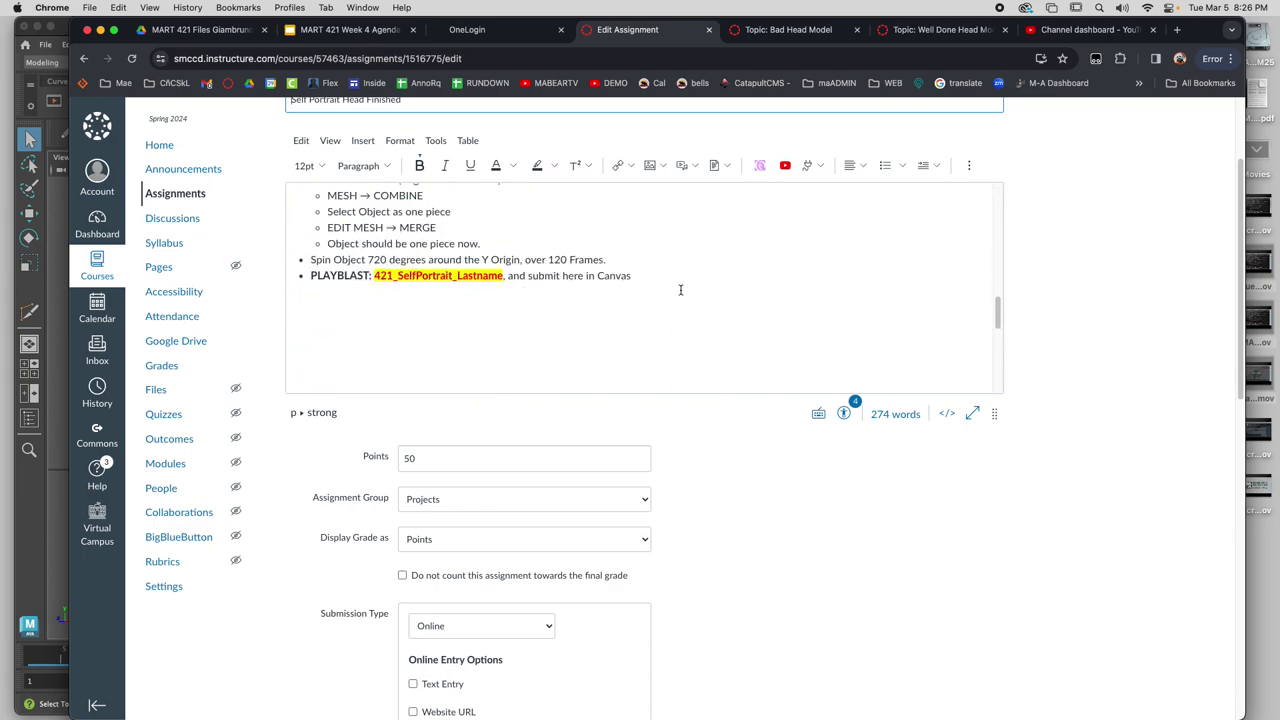
{"action": "left_click_drag", "start_coordinate": [634, 272], "coordinate": [292, 215]}
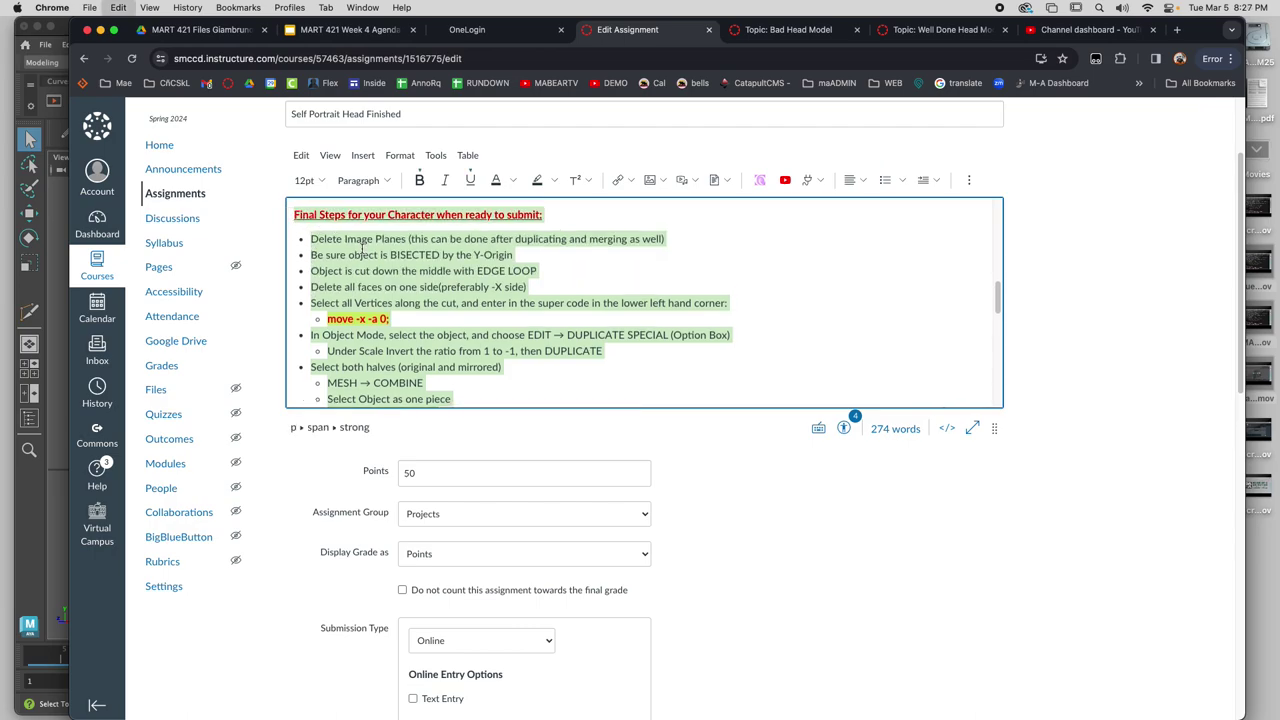
{"action": "scroll", "coordinate": [333, 221], "scroll_direction": "up", "scroll_amount": 10}
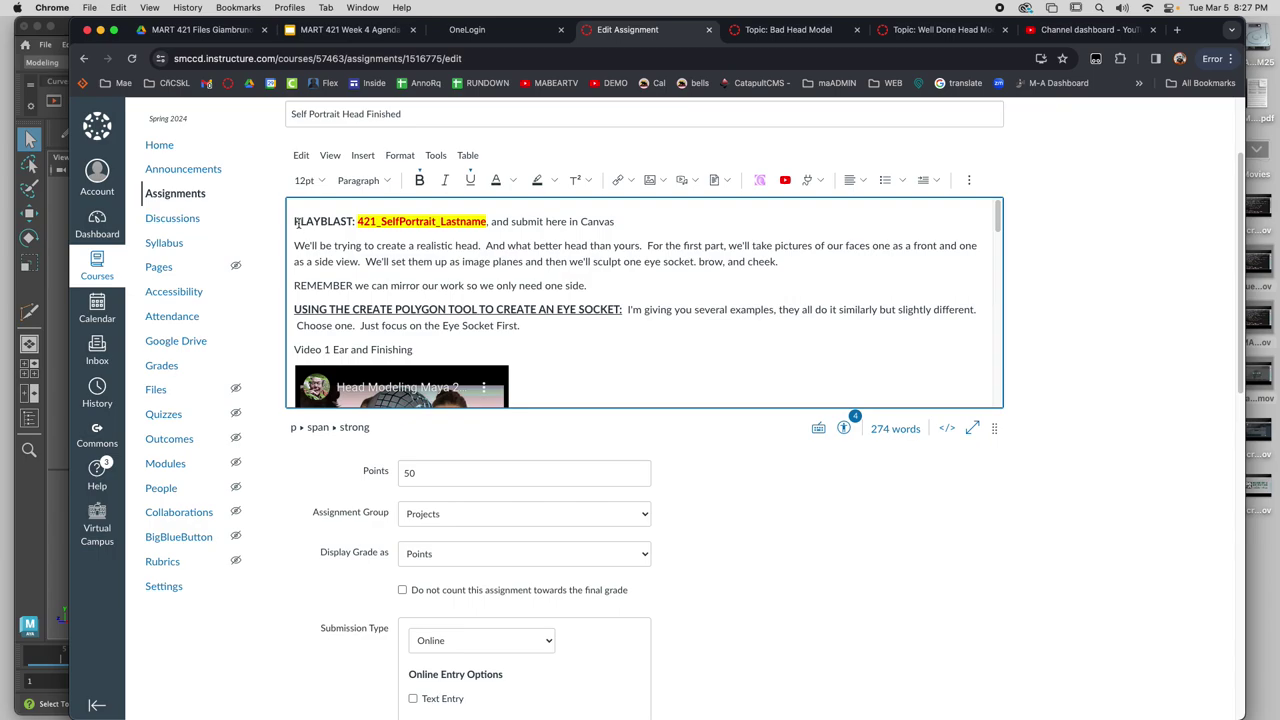
{"action": "left_click", "coordinate": [642, 226]}
{"action": "key", "text": "Return"}
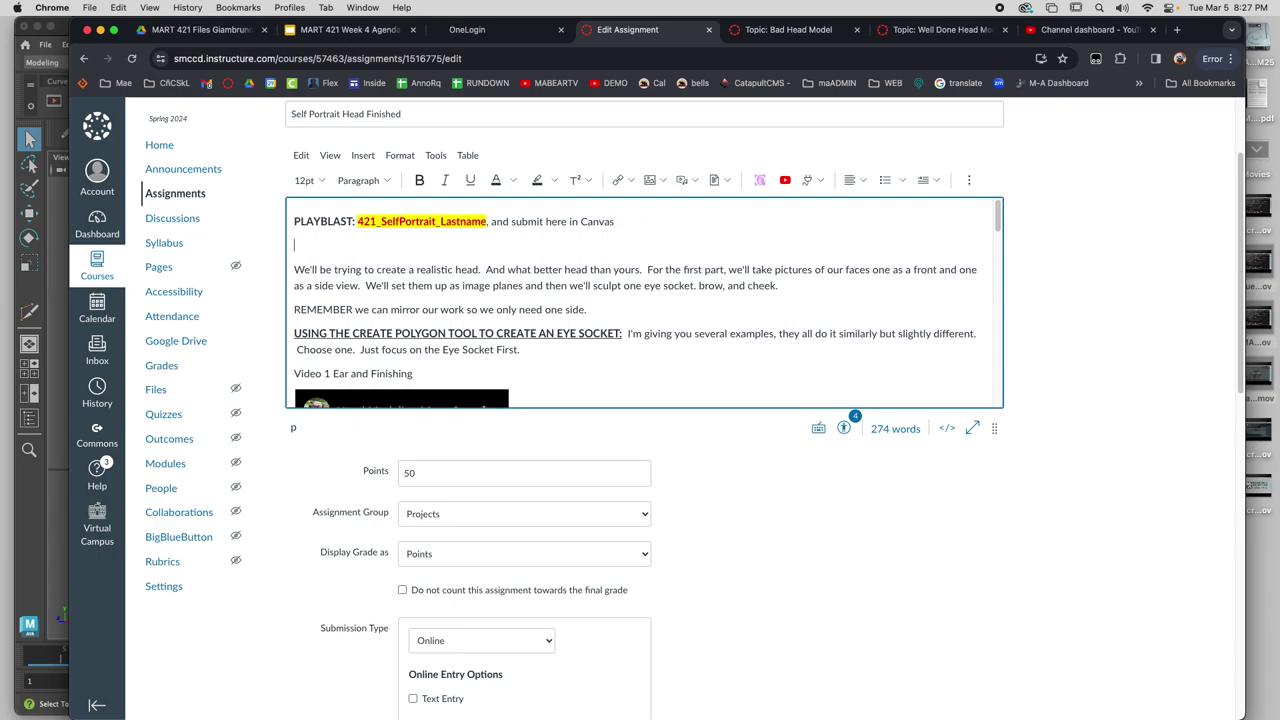
{"action": "key", "text": "cmd+v"}
{"action": "scroll", "coordinate": [486, 277], "scroll_direction": "up", "scroll_amount": 2}
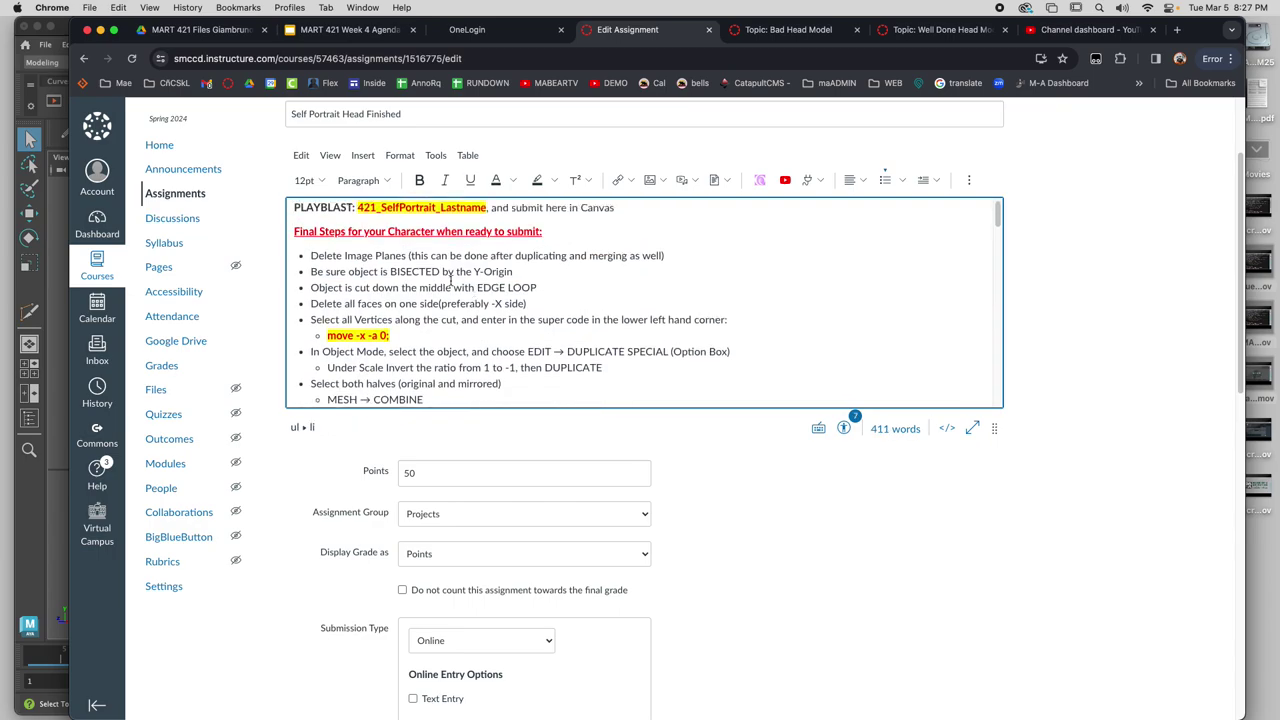
Change "Character" to "HEAD" in the pasted heading and remove the "Object is cut down the middle with EDGE LOOP" bullet
{"action": "double_click", "coordinate": [406, 245]}
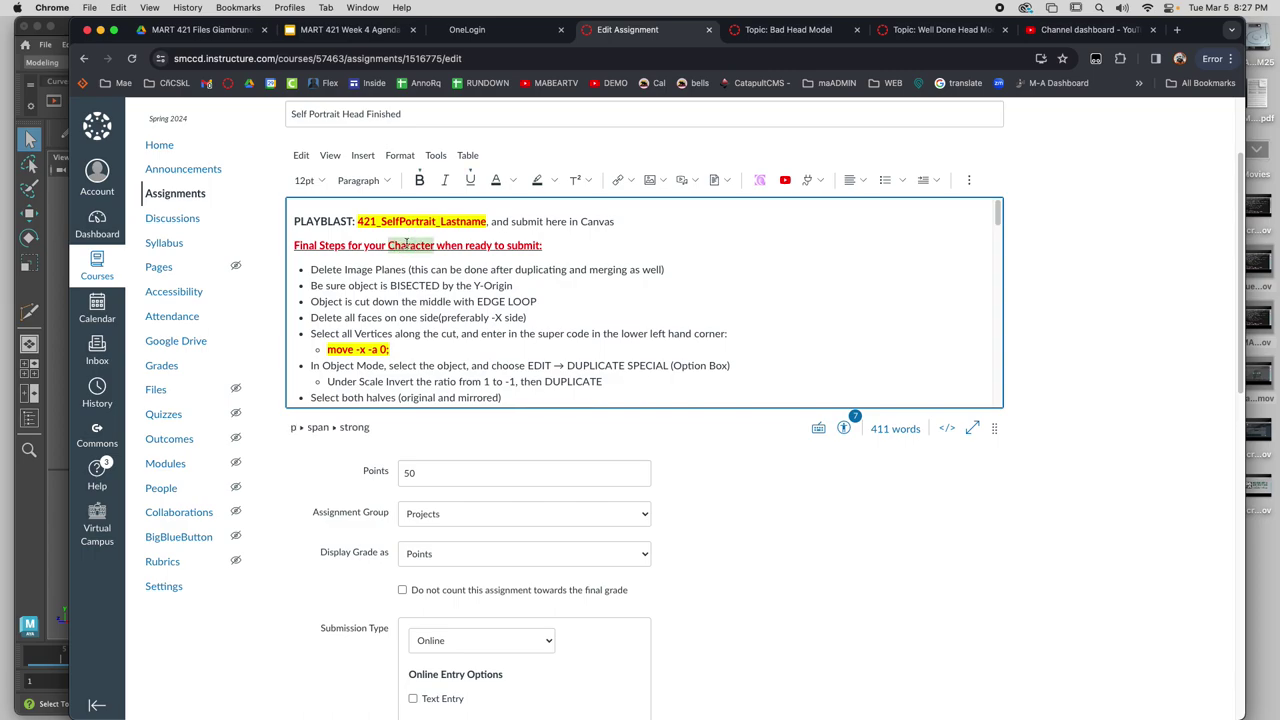
{"action": "type", "text": "HEAD"}
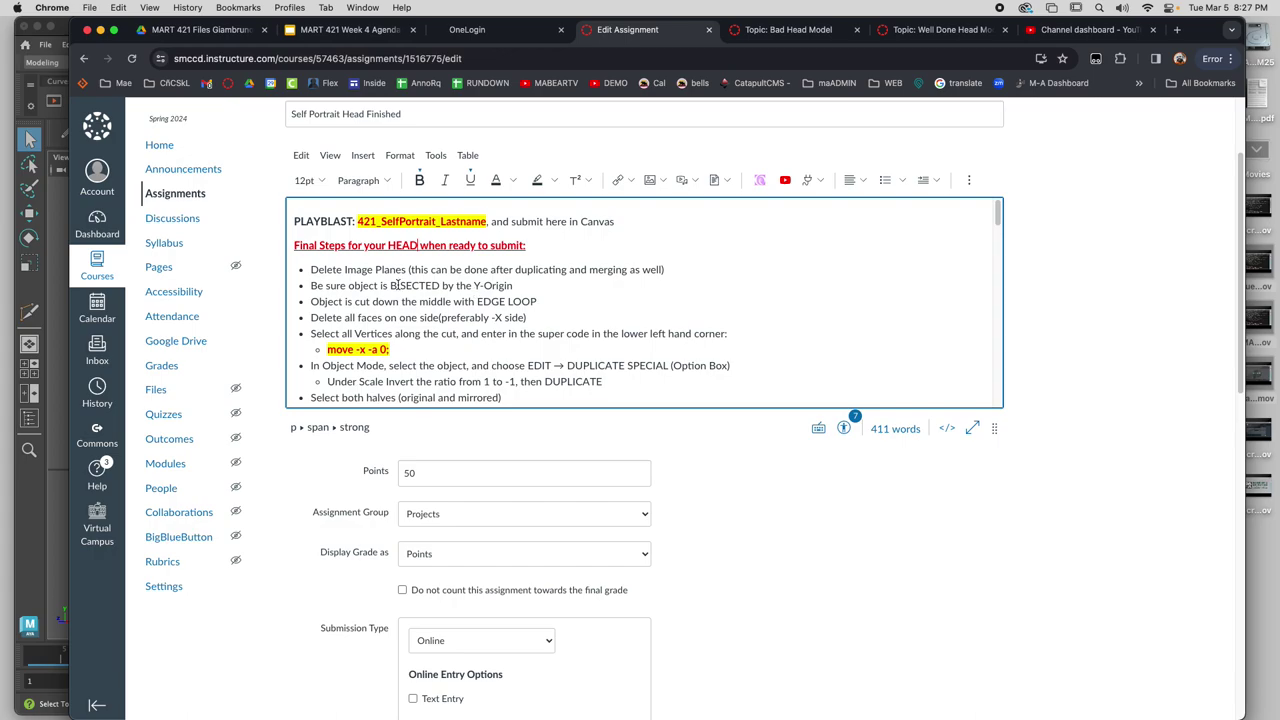
{"action": "left_click_drag", "start_coordinate": [311, 270], "coordinate": [407, 272]}
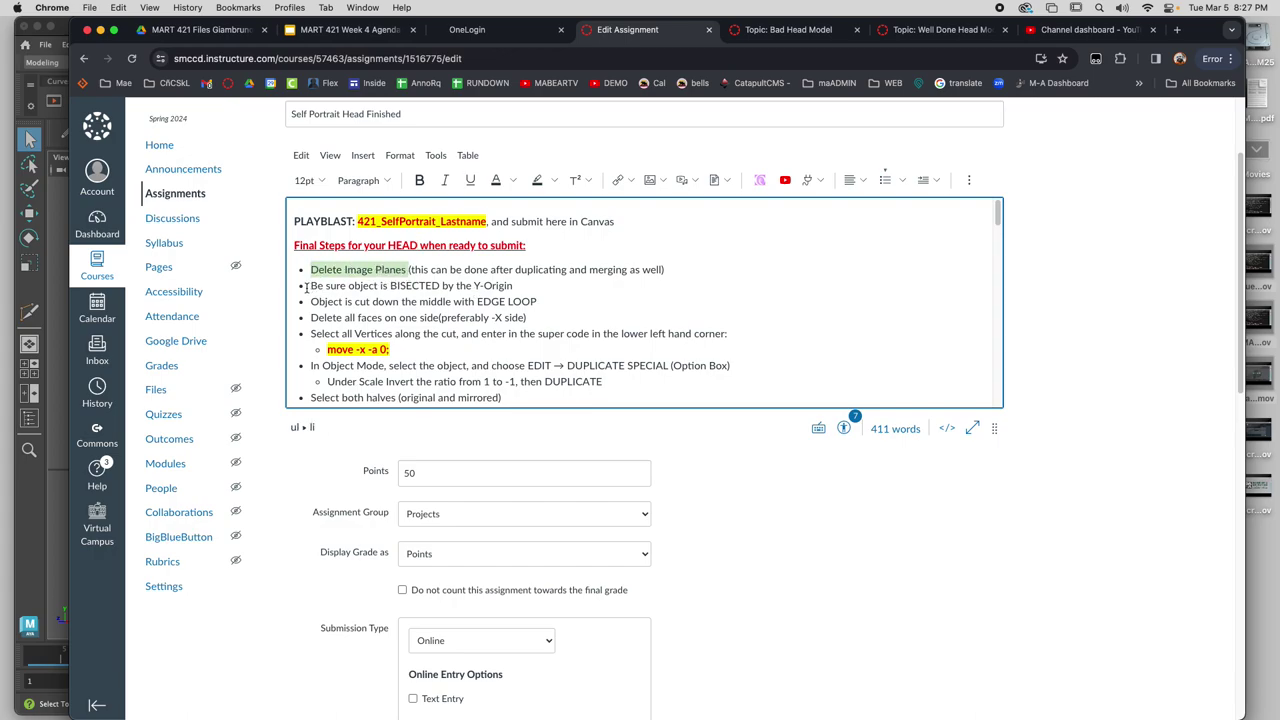
{"action": "left_click_drag", "start_coordinate": [306, 286], "coordinate": [415, 291]}
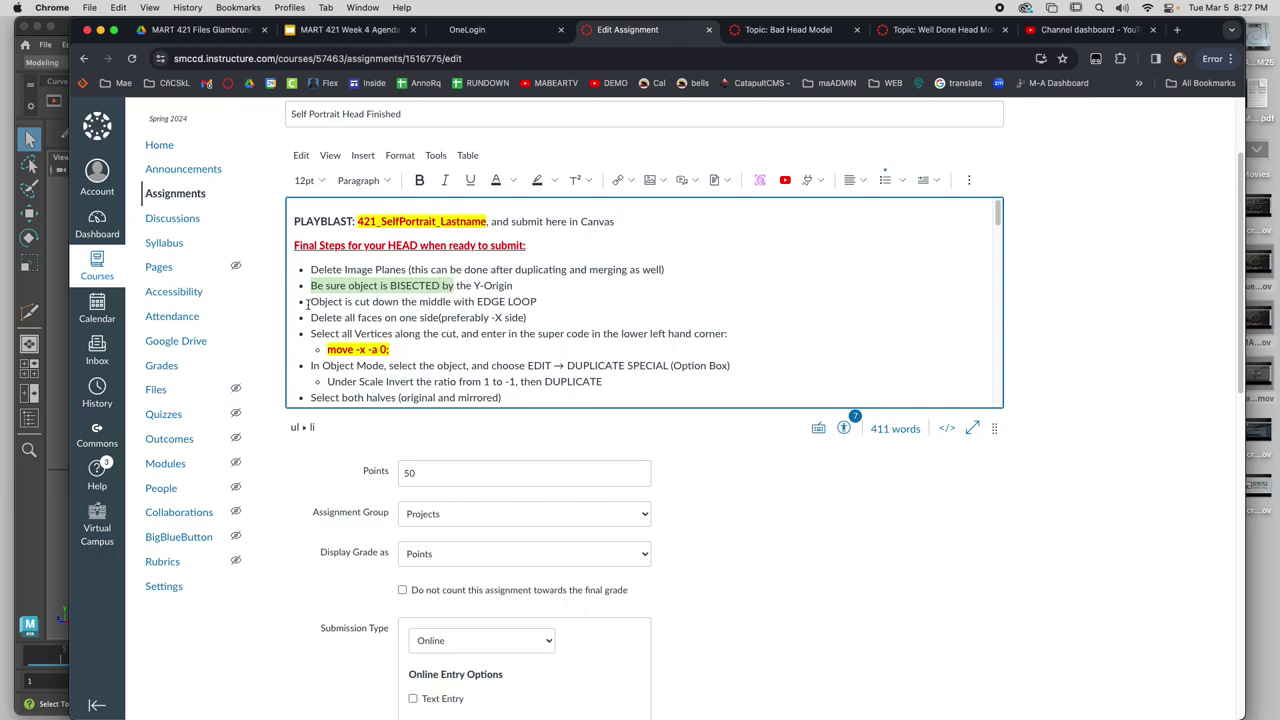
{"action": "left_click_drag", "start_coordinate": [543, 304], "coordinate": [302, 304]}
{"action": "key", "text": "BackSpace"}
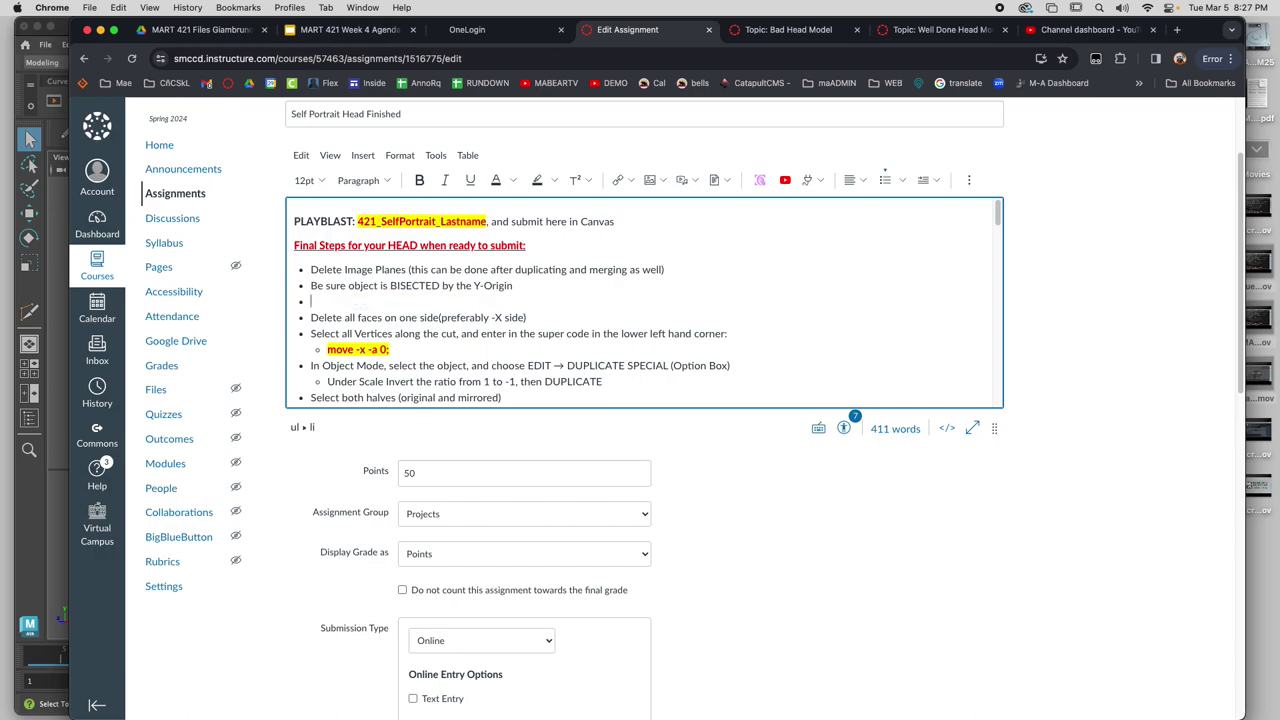
{"action": "key", "text": "BackSpace"}
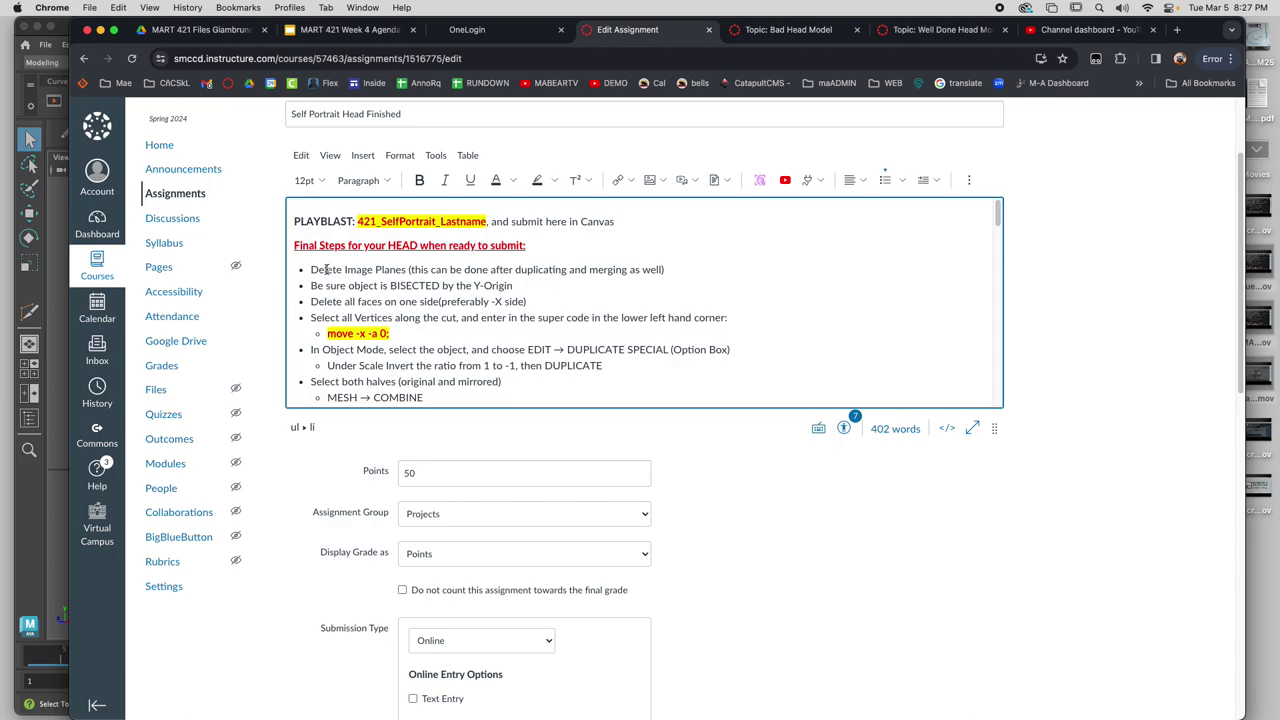
Replace the EDIT → DUPLICATE SPECIAL instruction and its scale sub-bullet in the pasted list with "MESH --> MIRROR"
{"action": "left_click_drag", "start_coordinate": [306, 270], "coordinate": [465, 271]}
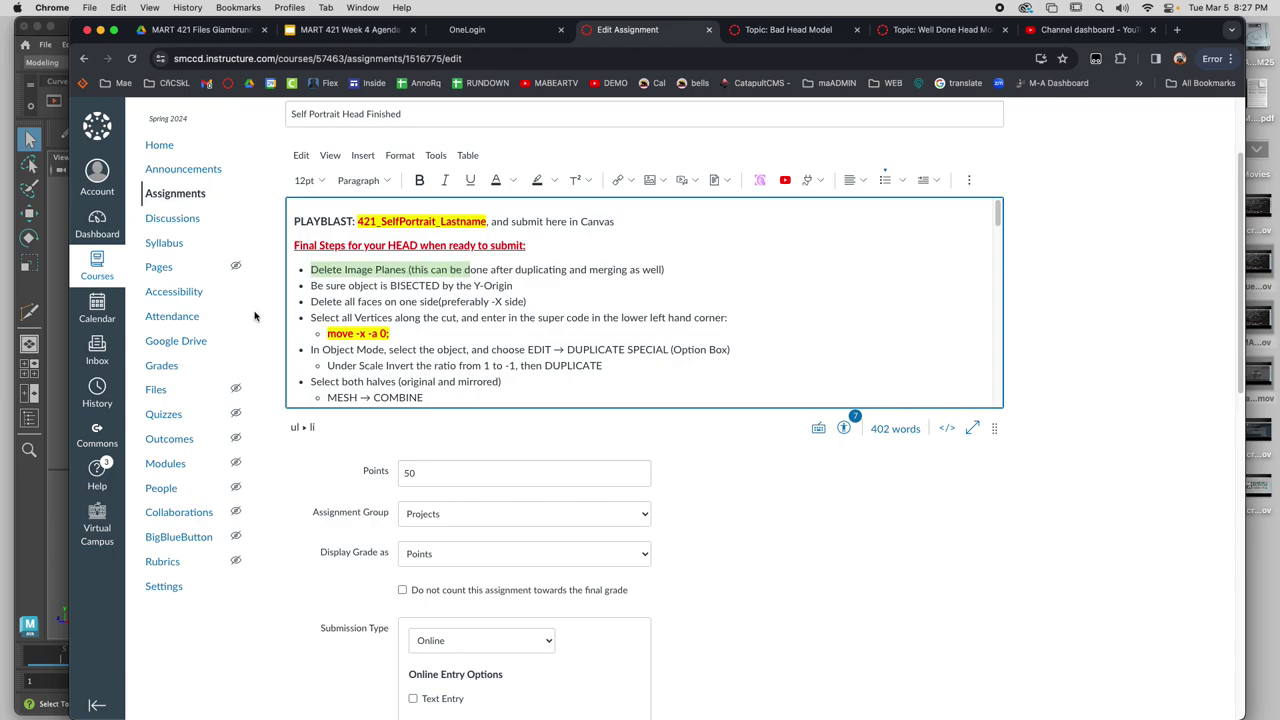
{"action": "scroll", "coordinate": [444, 334], "scroll_direction": "down", "scroll_amount": 1}
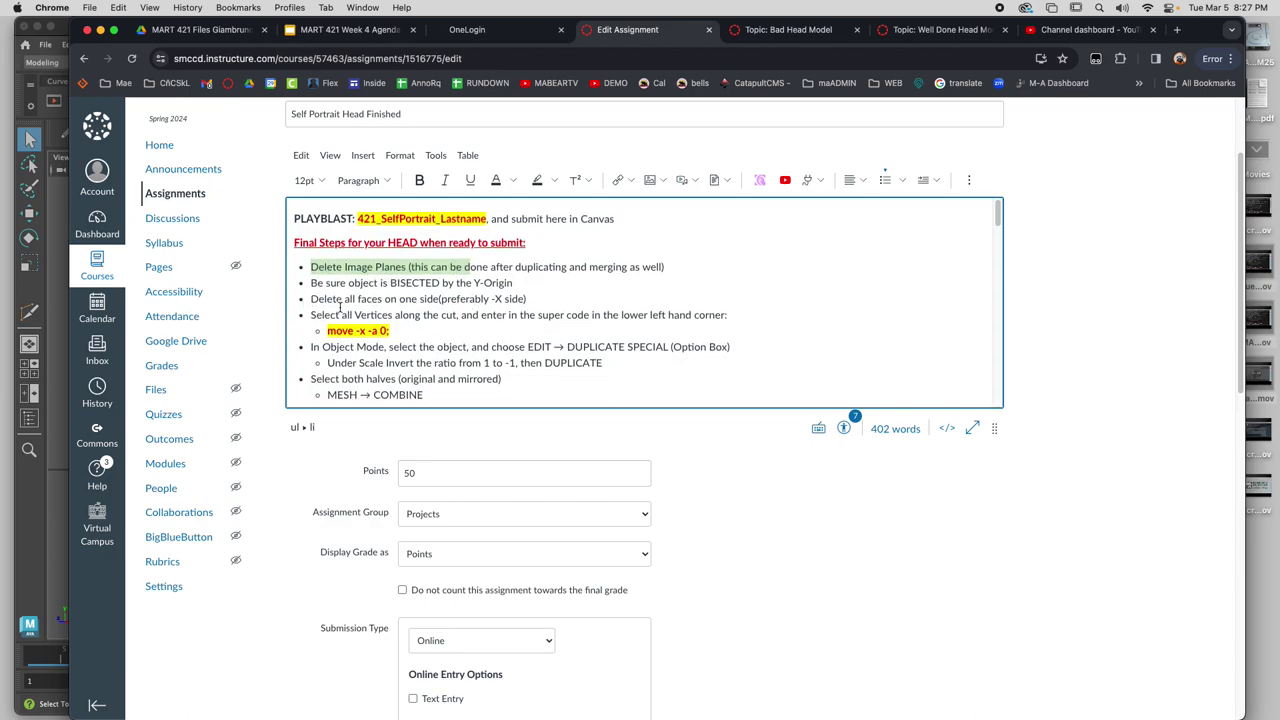
{"action": "scroll", "coordinate": [335, 308], "scroll_direction": "down", "scroll_amount": 1}
{"action": "left_click_drag", "start_coordinate": [308, 307], "coordinate": [560, 322]}
{"action": "scroll", "coordinate": [434, 327], "scroll_direction": "down", "scroll_amount": 1}
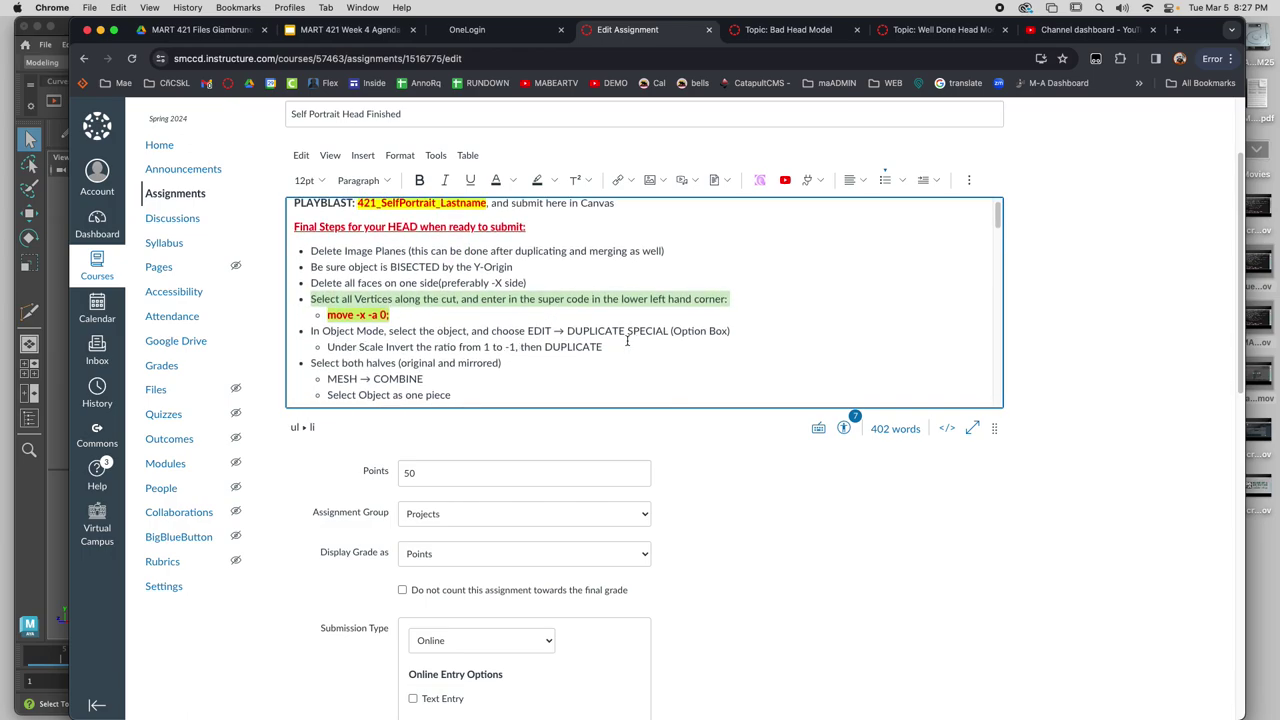
{"action": "left_click_drag", "start_coordinate": [606, 348], "coordinate": [390, 334]}
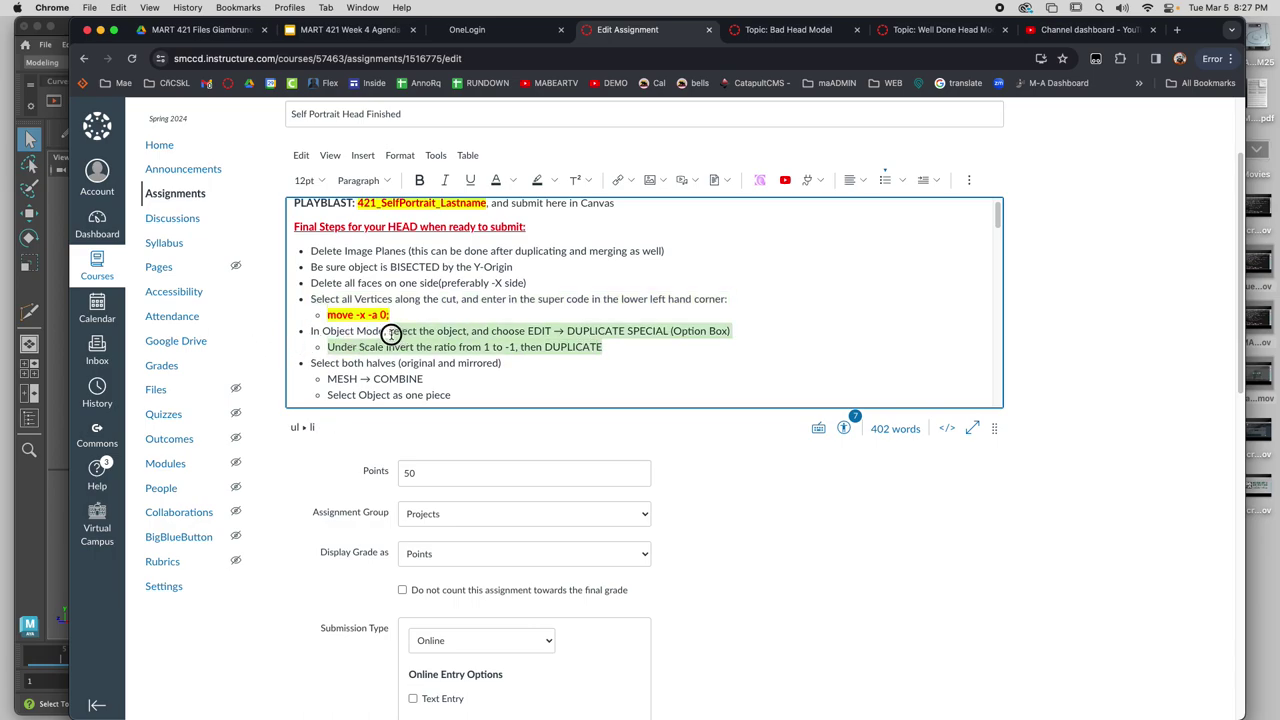
{"action": "left_click", "coordinate": [488, 336]}
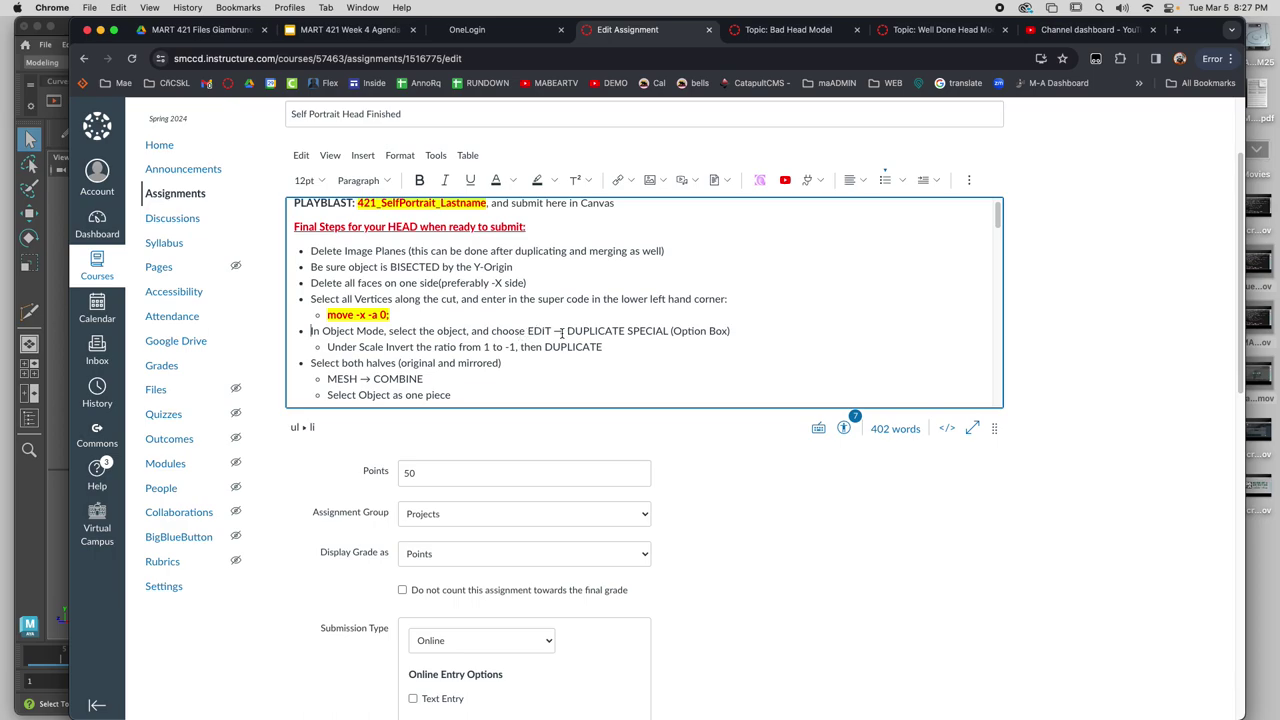
{"action": "left_click_drag", "start_coordinate": [529, 331], "coordinate": [631, 352]}
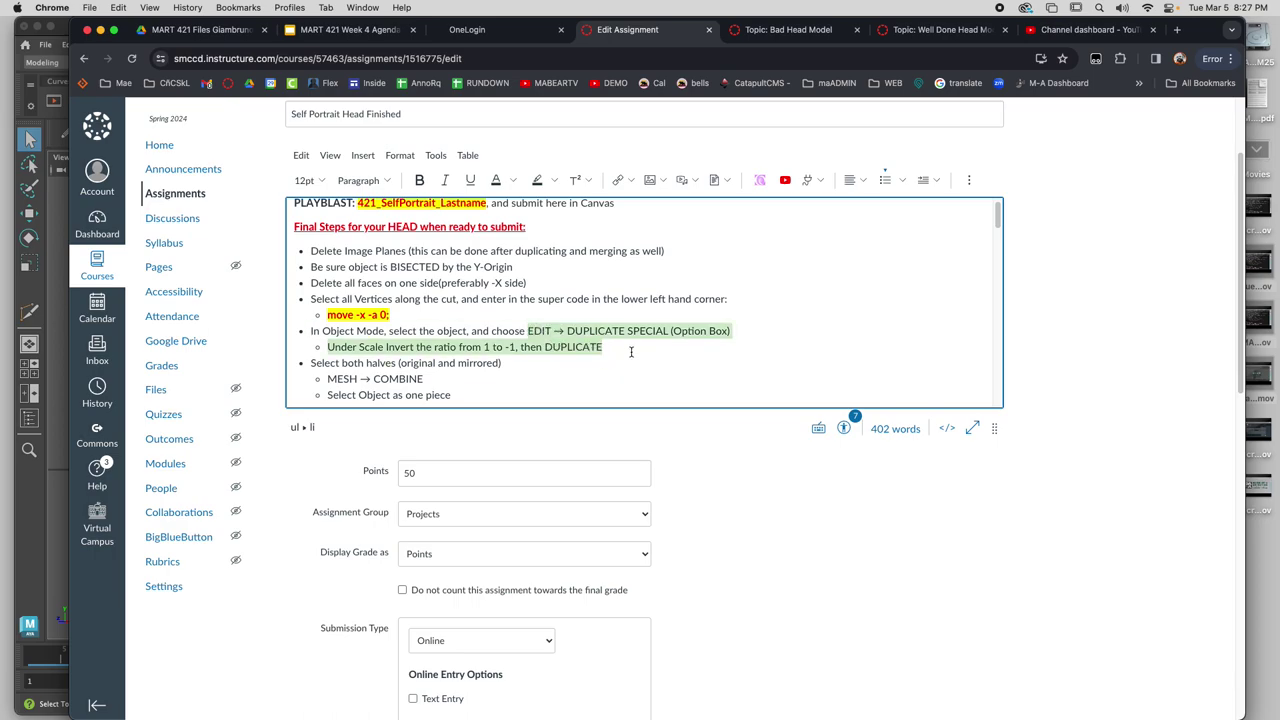
{"action": "key", "text": "BackSpace"}
{"action": "type", "text": "MESH"}
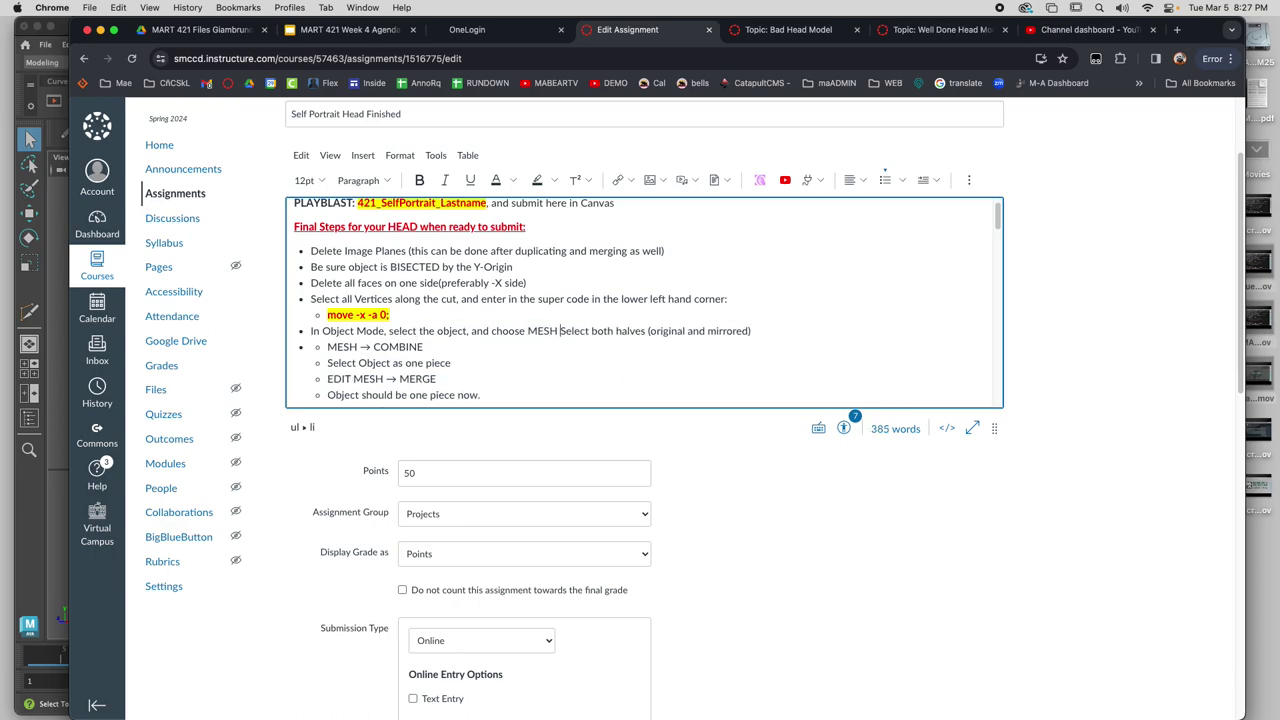
{"action": "type", "text": " --> MIRRO"}
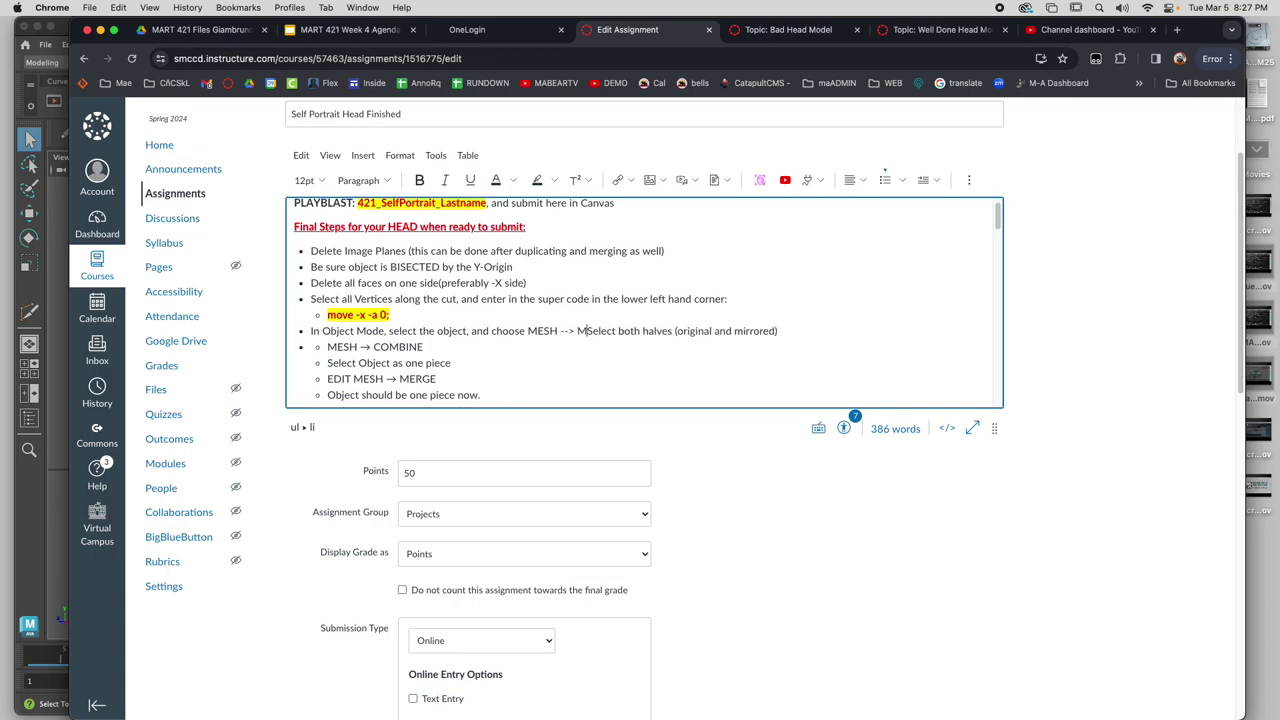
{"action": "type", "text": "R"}
{"action": "key", "text": "Return"}
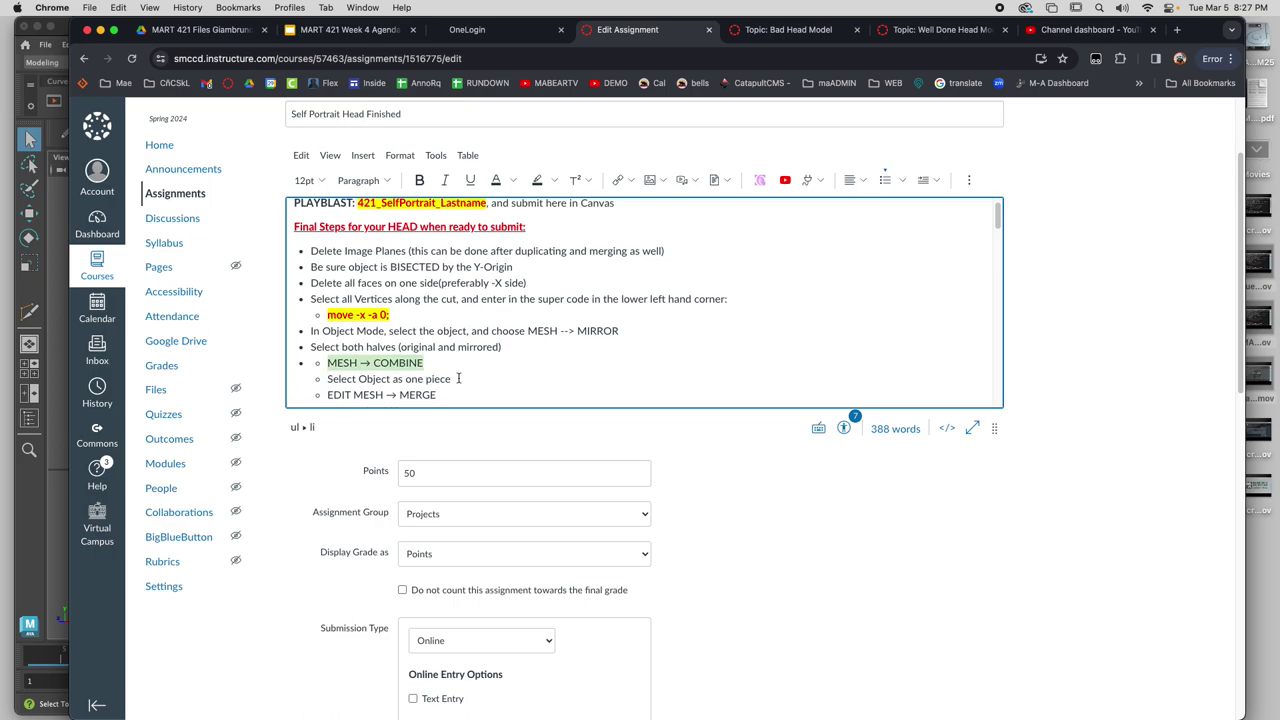
Delete the pasted bullets from "Select both halves (original and mirrored)" through "Object should be one piece now."
{"action": "left_click_drag", "start_coordinate": [445, 397], "coordinate": [298, 345]}
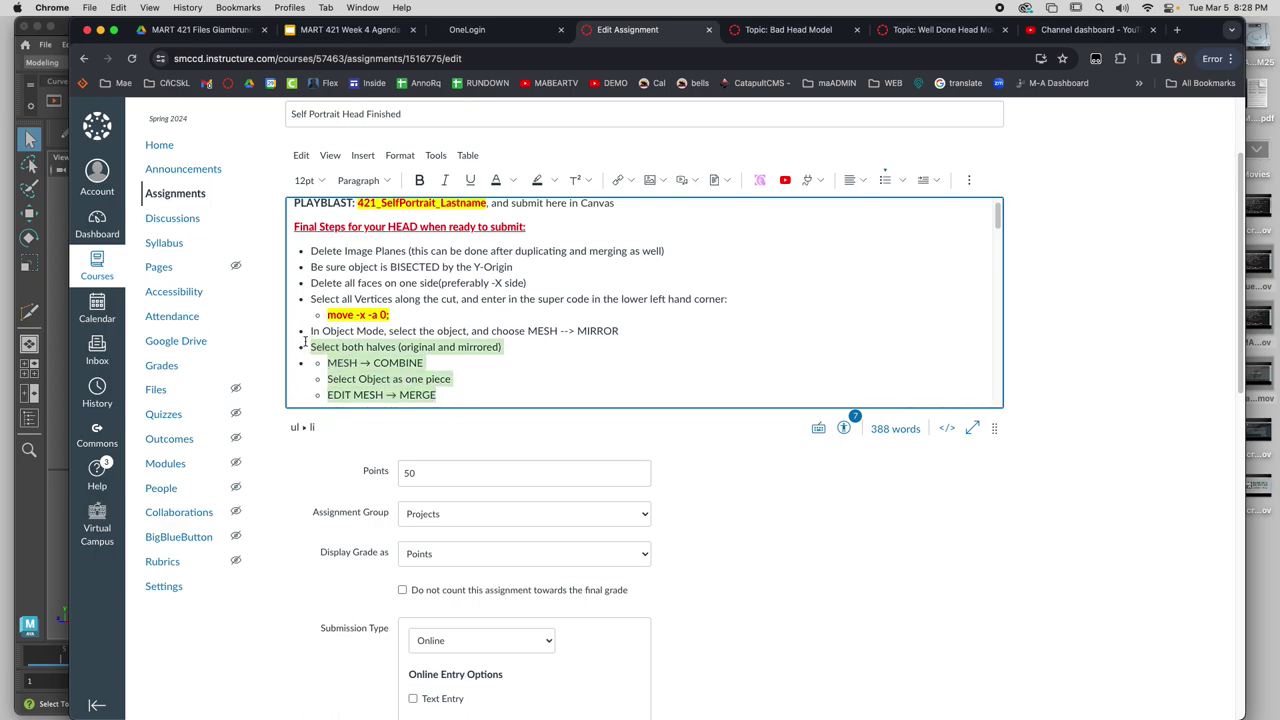
{"action": "key", "text": "BackSpace"}
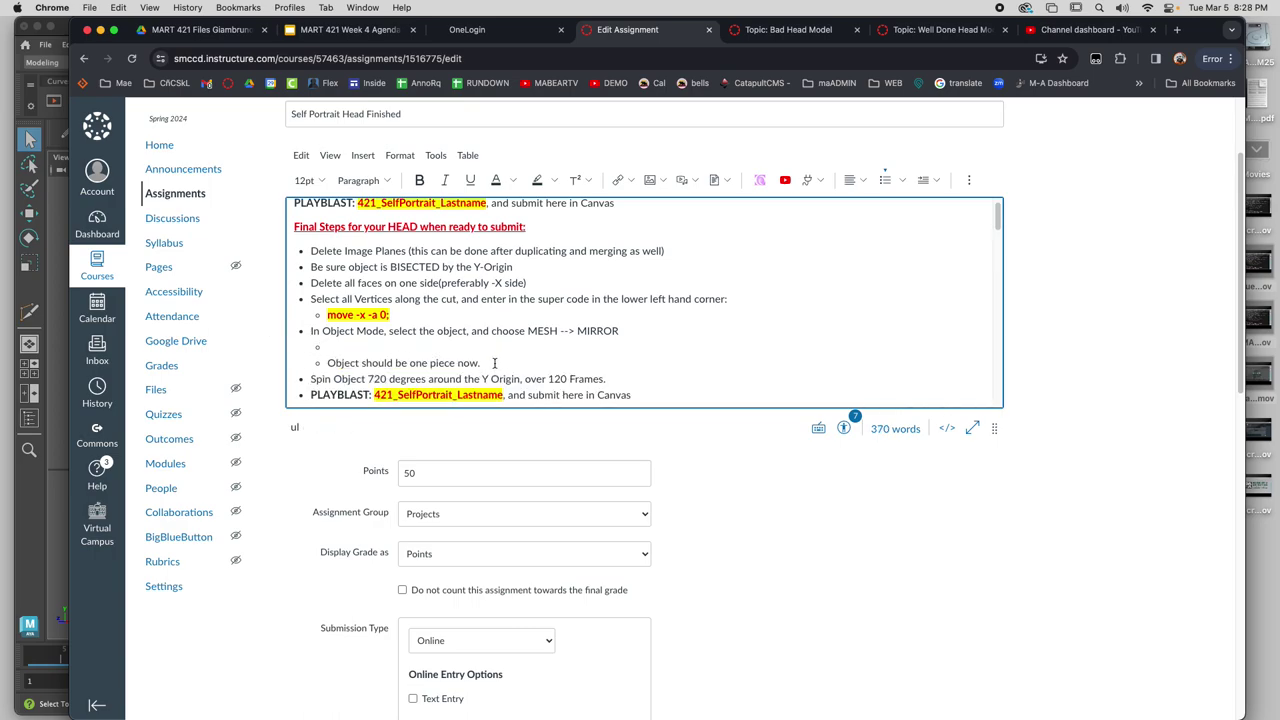
{"action": "left_click_drag", "start_coordinate": [494, 363], "coordinate": [293, 348]}
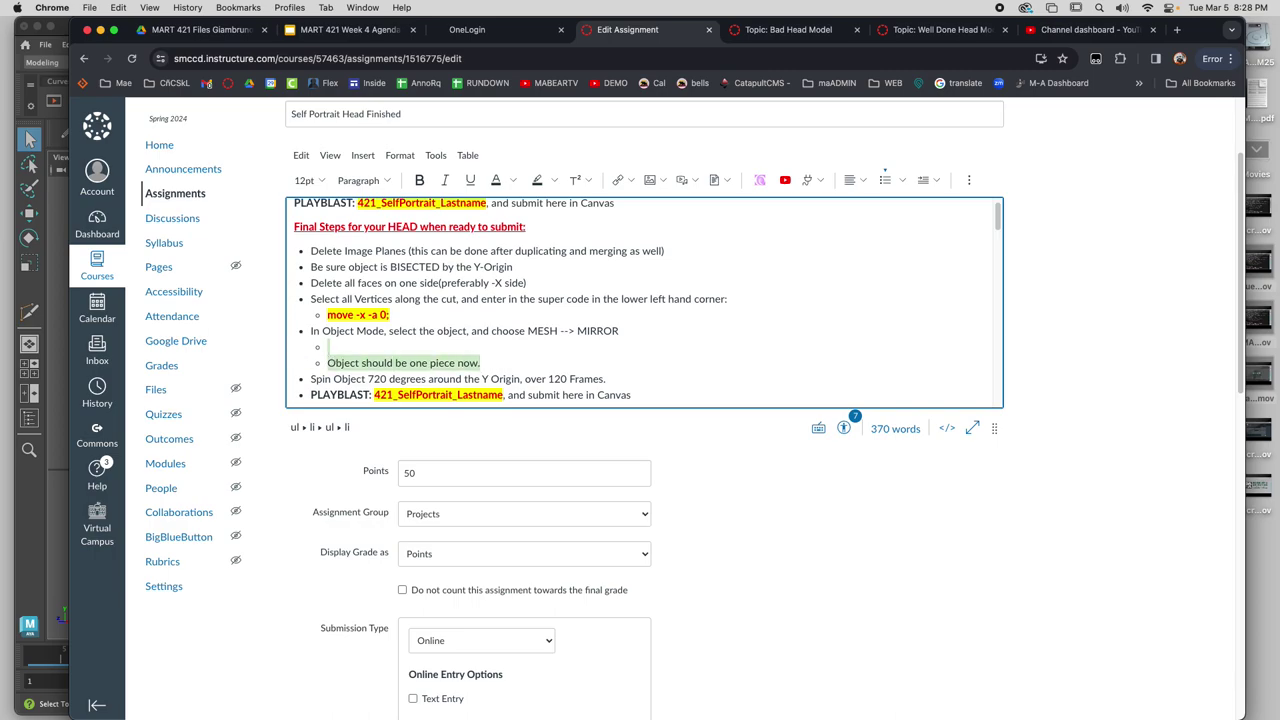
{"action": "key", "text": "BackSpace"}
{"action": "key", "text": "BackSpace"}
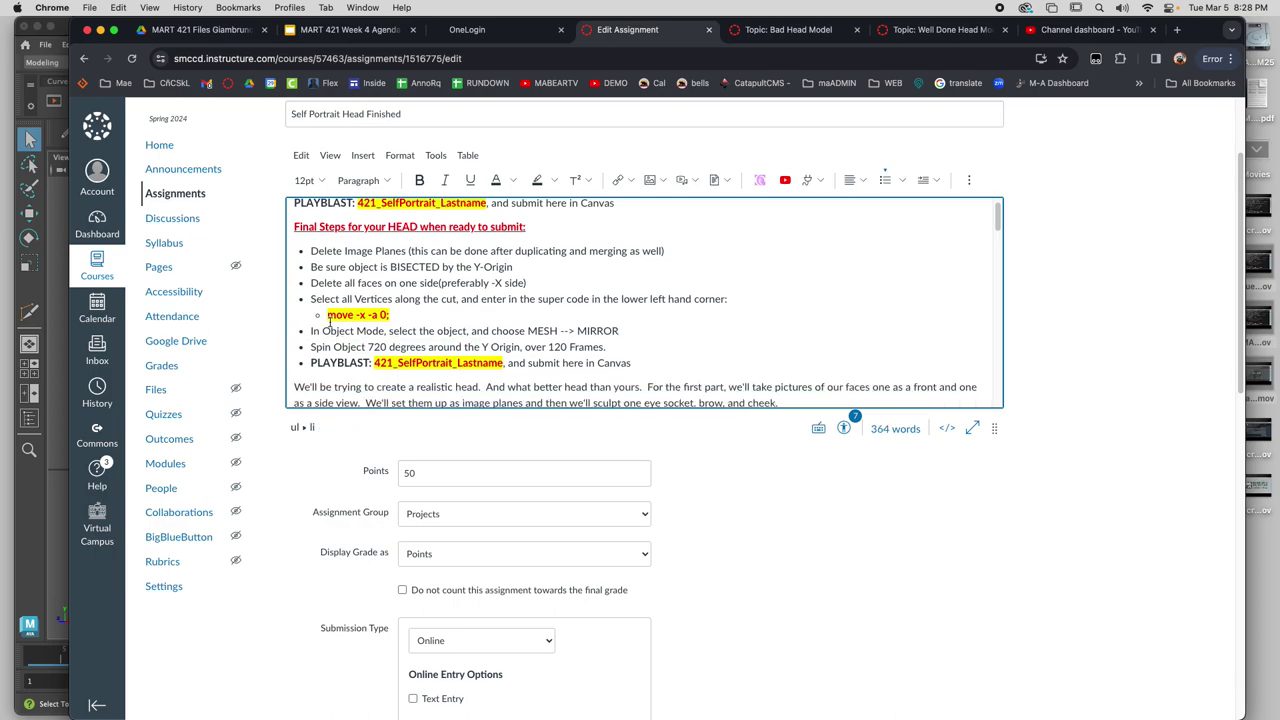
Add the bullet "Sculpt more in Symmetry Selection, using Softselection" directly below the MESH --> MIRROR bullet
{"action": "key", "text": "Return"}
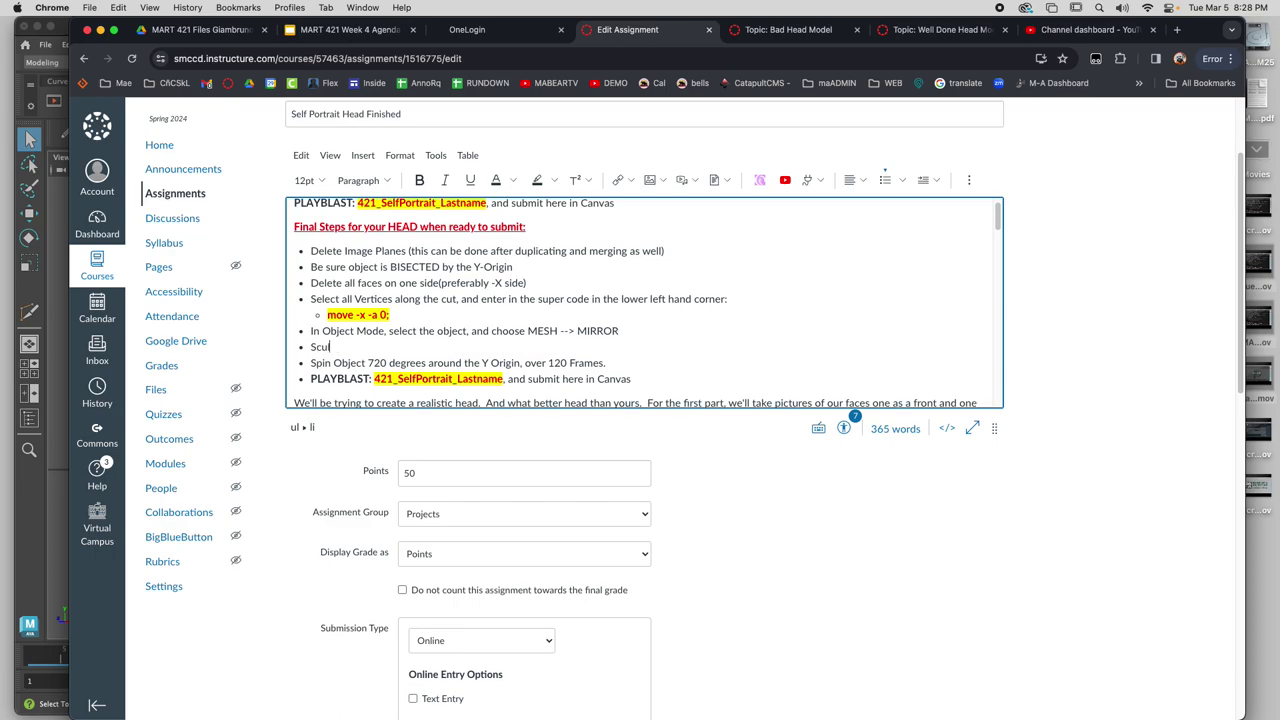
{"action": "type", "text": "Sculpt more in Symetry Selection,"}
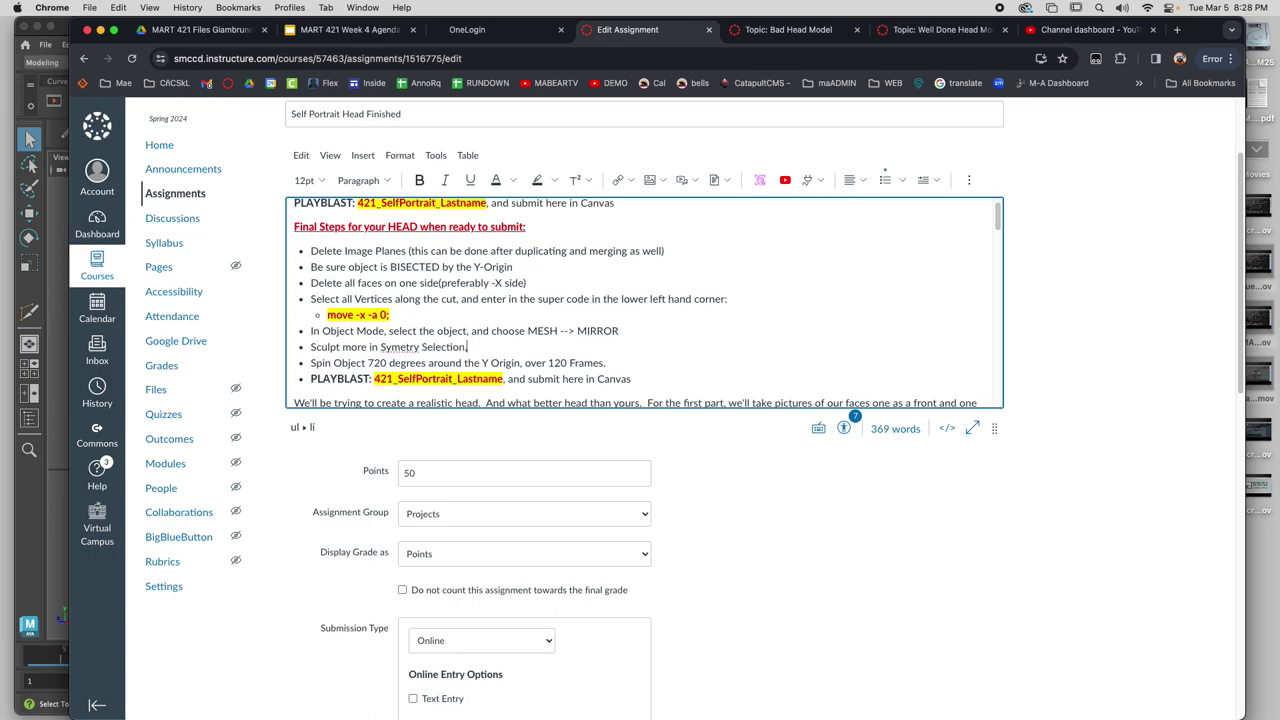
{"action": "type", "text": "ing SOf"}
{"action": "right_click", "coordinate": [393, 347]}
{"action": "left_click", "coordinate": [405, 350]}
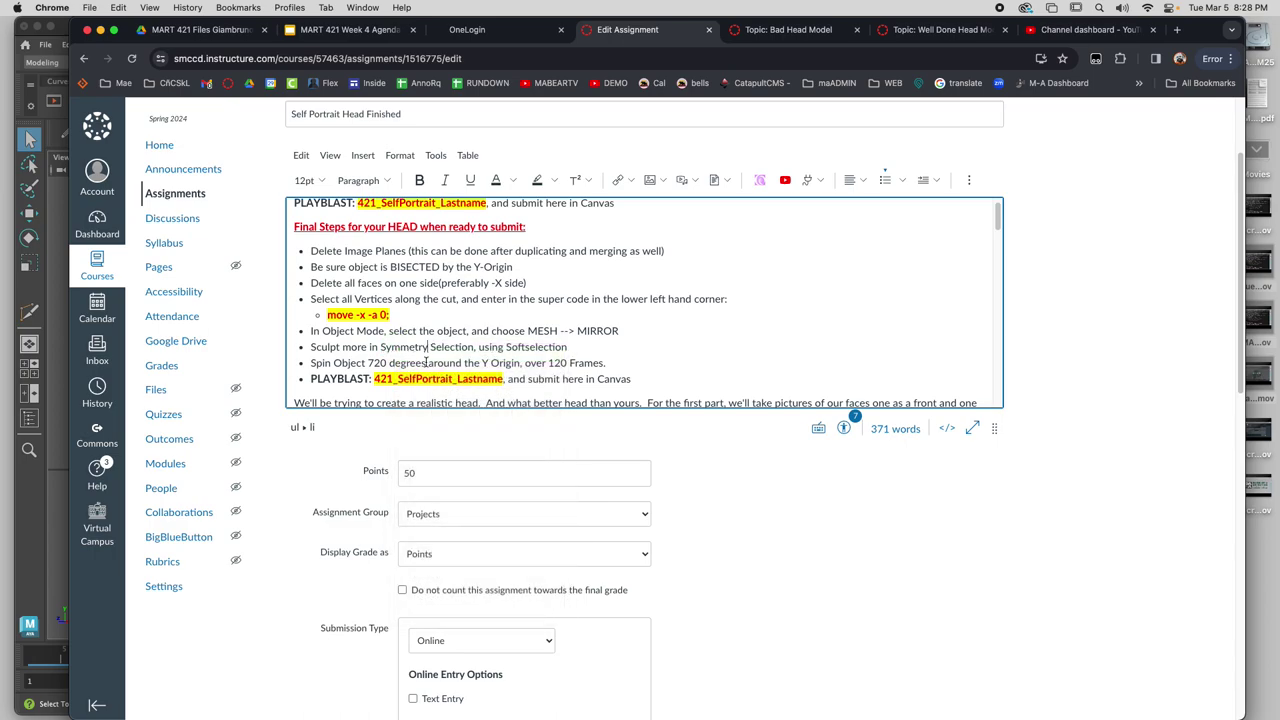
Save the edited "Self Portrait Head Finished" assignment
{"action": "scroll", "coordinate": [336, 367], "scroll_direction": "down", "scroll_amount": 1}
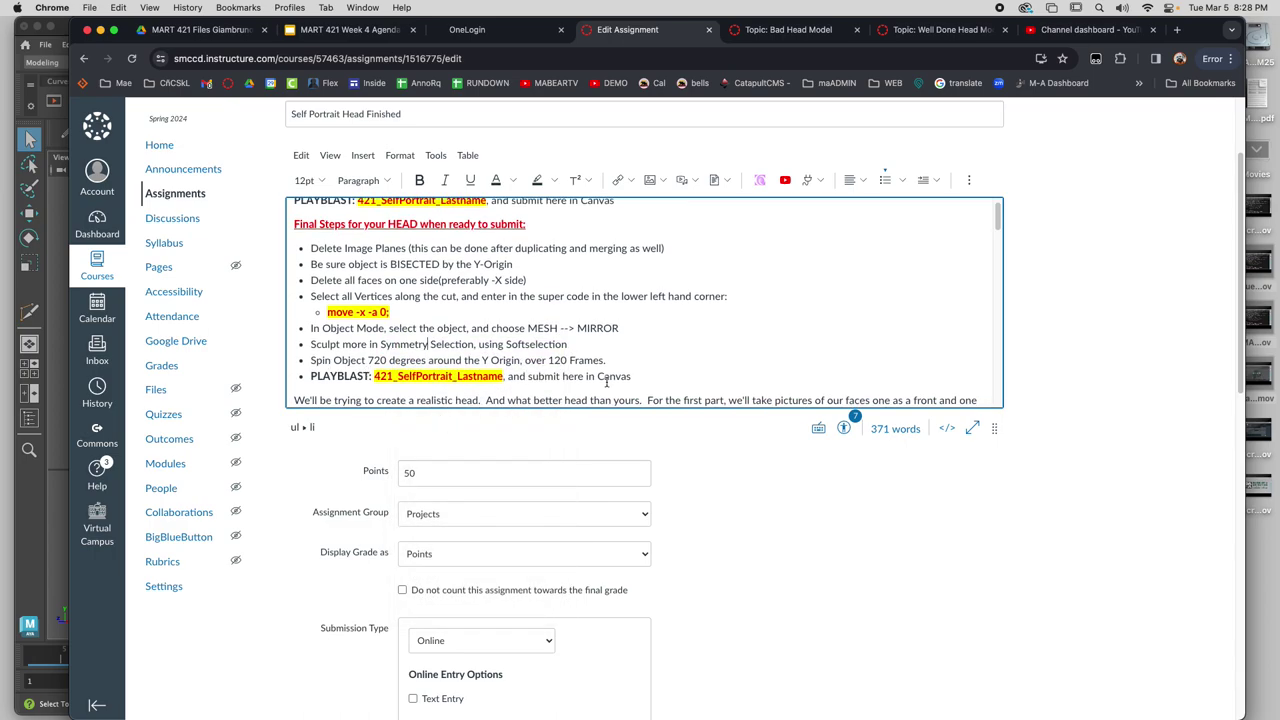
{"action": "scroll", "coordinate": [606, 382], "scroll_direction": "down", "scroll_amount": 2}
{"action": "scroll", "coordinate": [622, 343], "scroll_direction": "down", "scroll_amount": 3}
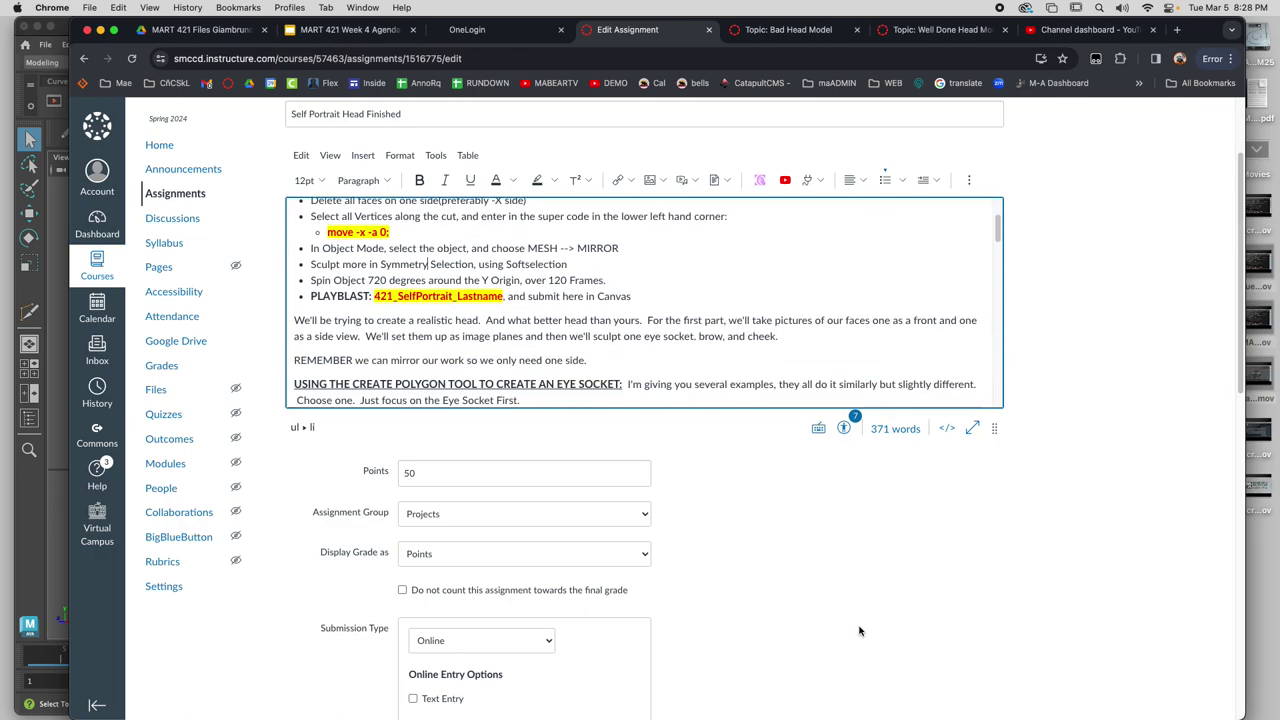
{"action": "scroll", "coordinate": [900, 650], "scroll_direction": "down", "scroll_amount": 10}
{"action": "left_click", "coordinate": [978, 668]}
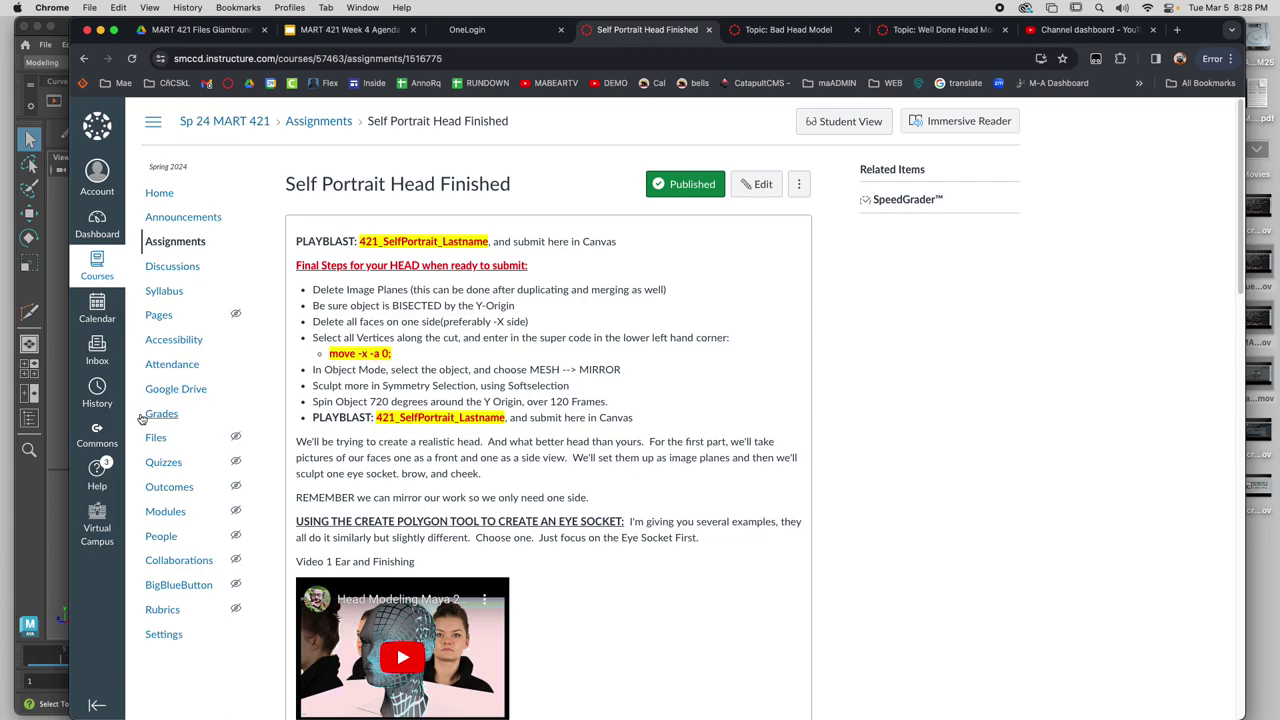
Switch to Maya and close the large hole in the upper side of the half head with Fill Hole
{"action": "left_click", "coordinate": [54, 474]}
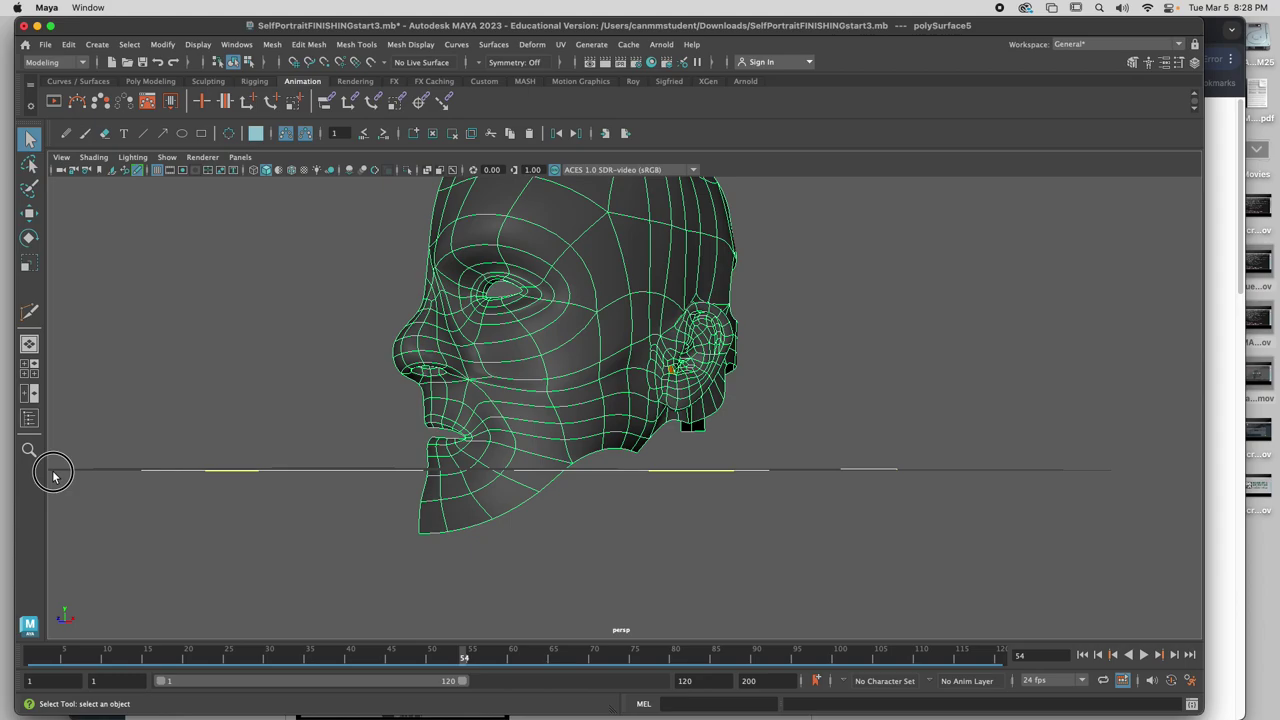
{"action": "left_click", "coordinate": [394, 484]}
{"action": "left_click", "coordinate": [642, 382]}
{"action": "left_click_drag", "start_coordinate": [643, 381], "coordinate": [514, 432], "text": "alt"}
{"action": "left_click_drag", "start_coordinate": [522, 384], "coordinate": [489, 277], "text": "alt"}
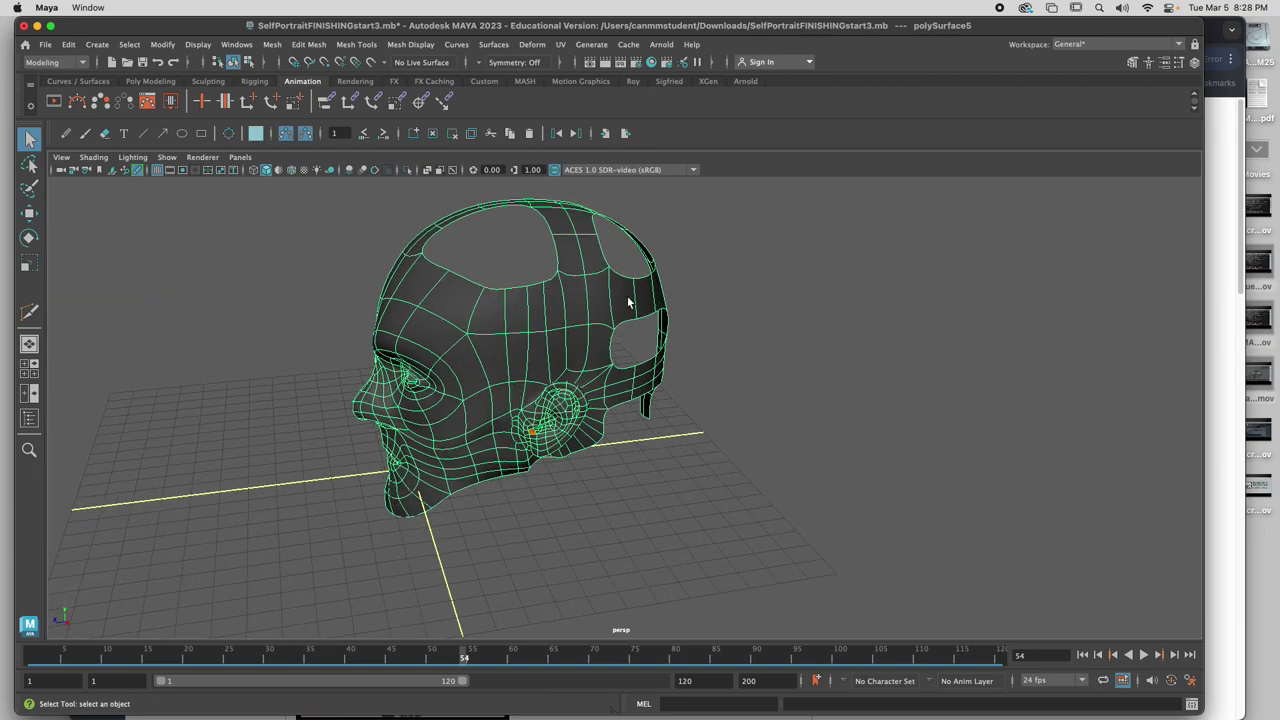
{"action": "right_click_drag", "start_coordinate": [512, 297], "coordinate": [509, 262]}
{"action": "left_click", "coordinate": [555, 250]}
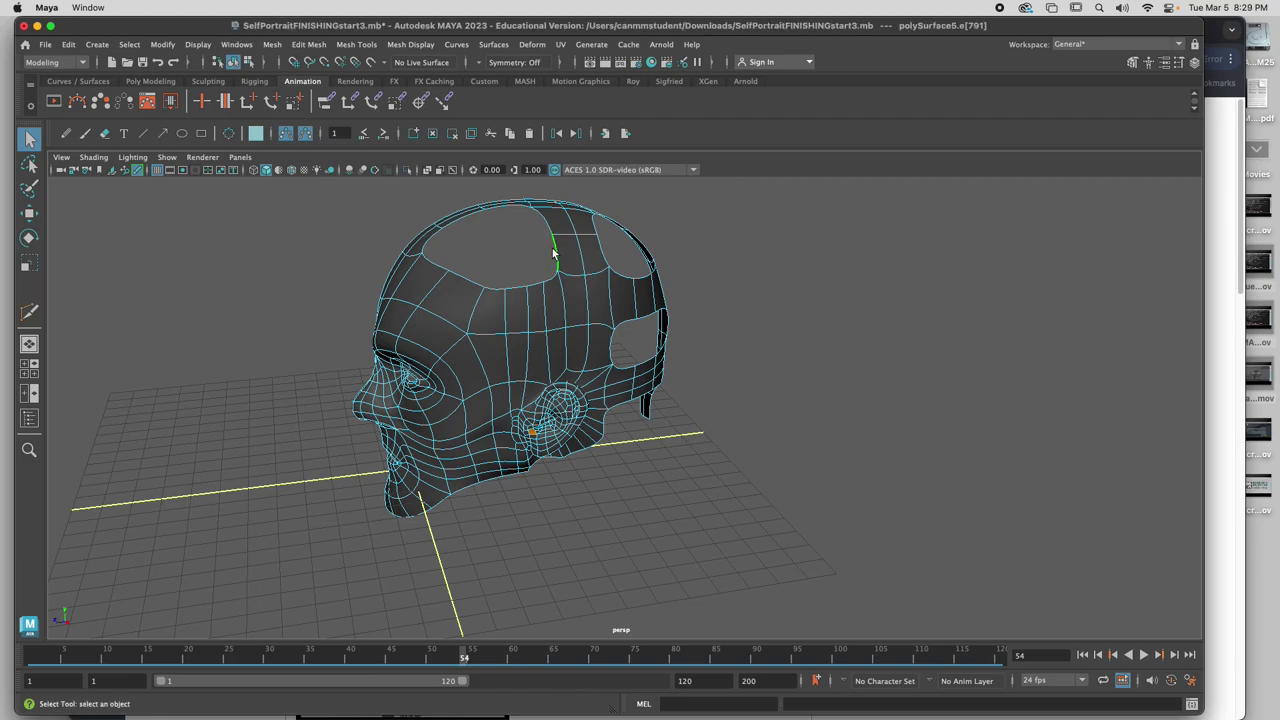
{"action": "left_click", "coordinate": [272, 44]}
{"action": "left_click", "coordinate": [297, 144]}
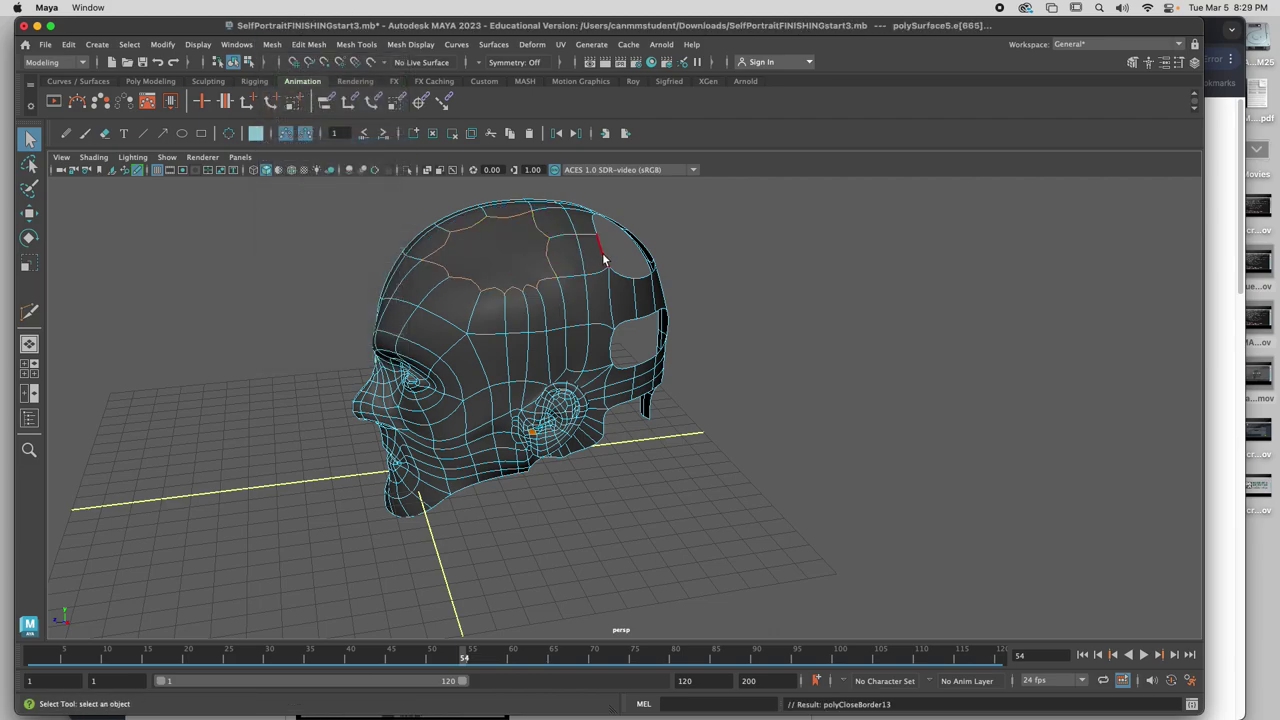
Fill the two remaining holes at the back of the skull and turn off the smooth mesh preview
{"action": "left_click", "coordinate": [603, 255]}
{"action": "left_click", "coordinate": [614, 328]}
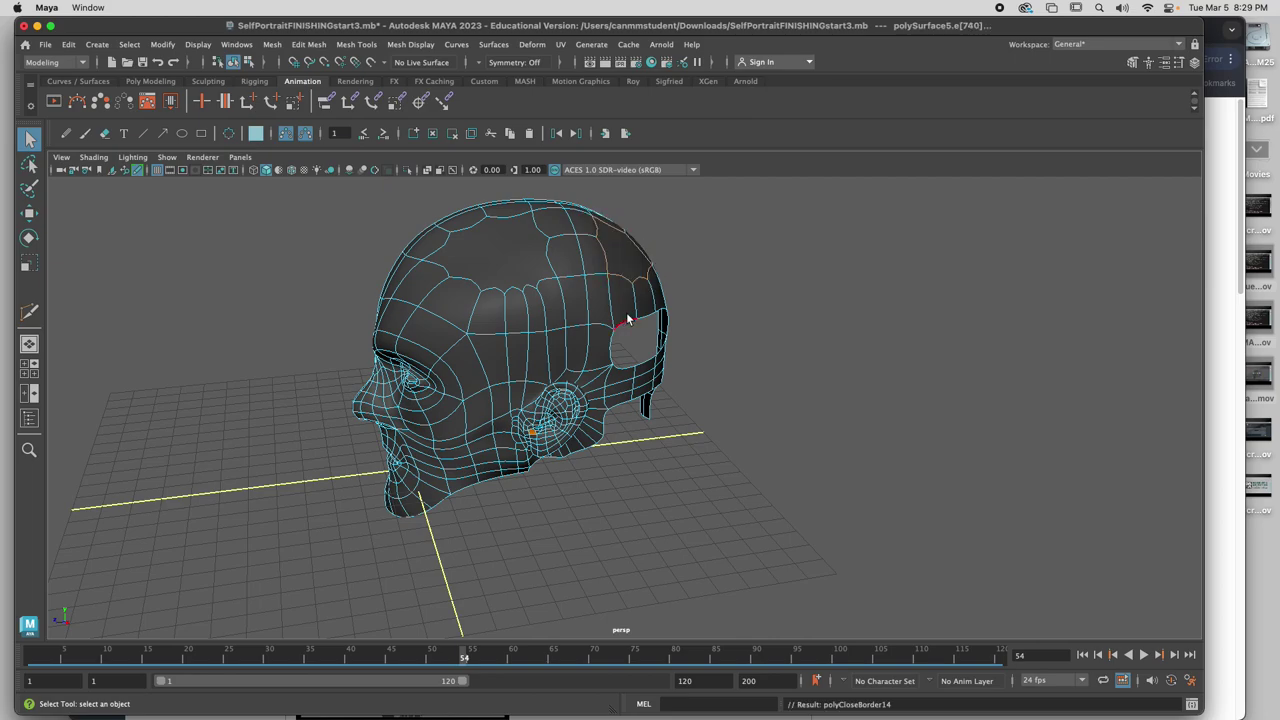
{"action": "key", "text": "g"}
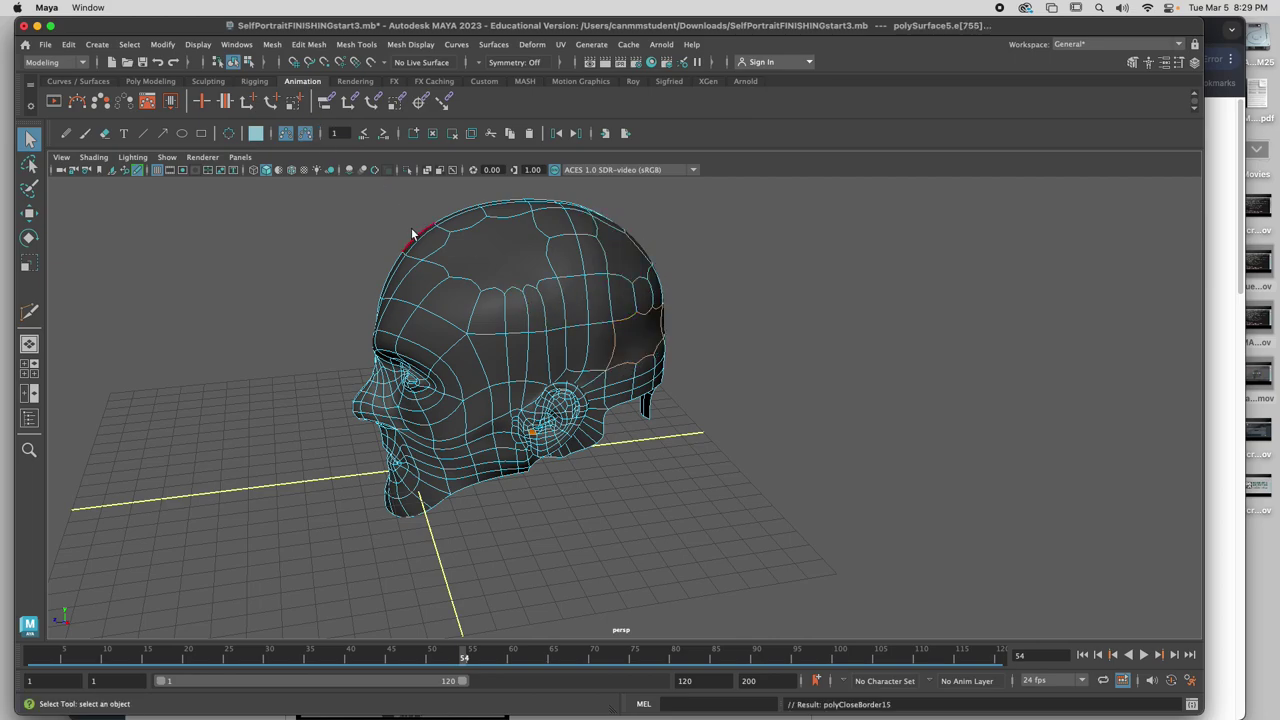
{"action": "key", "text": "1"}
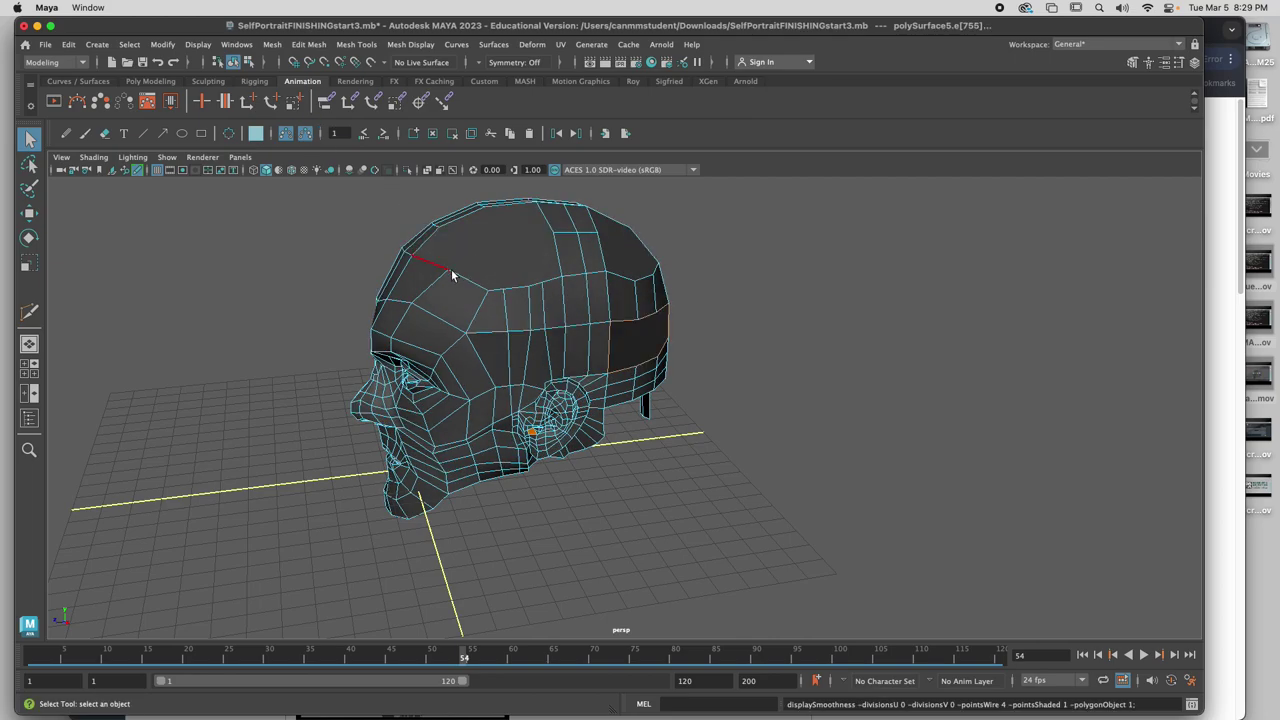
Split the large filled face on the upper skull with three Multi-Cut edges running from the crown down to the side vertices
{"action": "left_click", "coordinate": [308, 44]}
{"action": "mouse_move", "coordinate": [356, 44]}
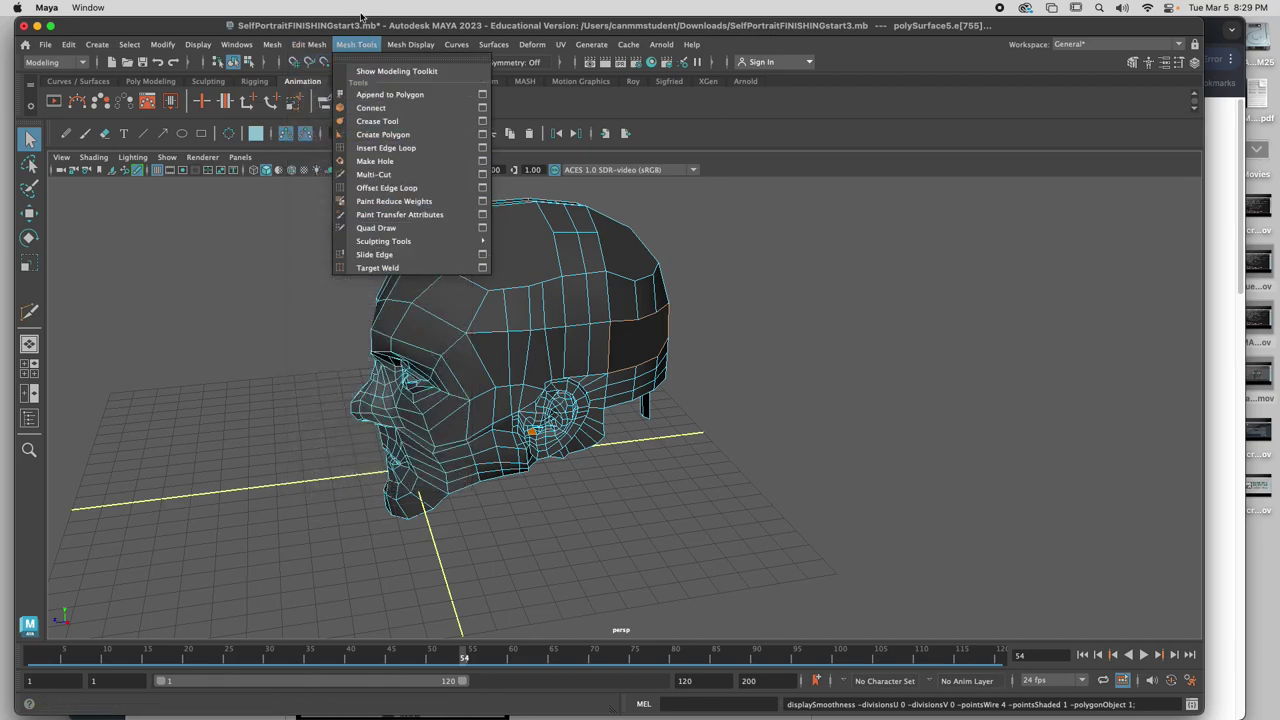
{"action": "left_click", "coordinate": [398, 175]}
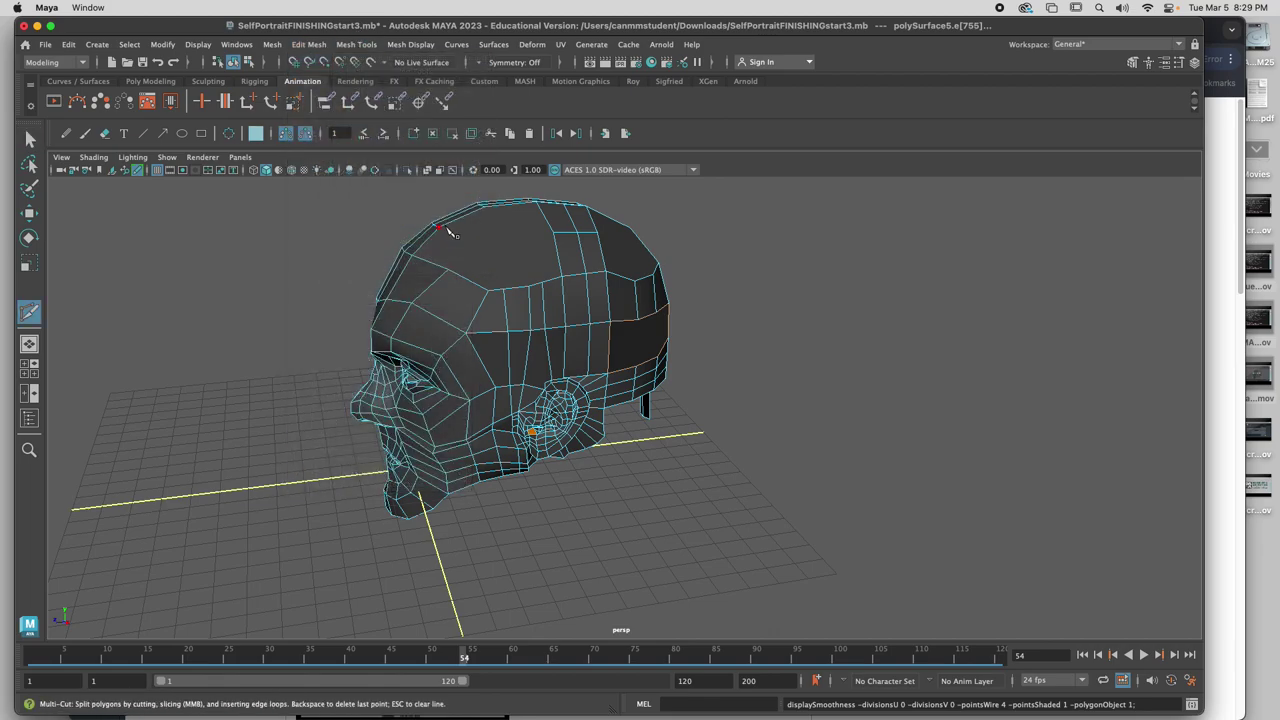
{"action": "left_click", "coordinate": [438, 227]}
{"action": "left_click", "coordinate": [504, 291]}
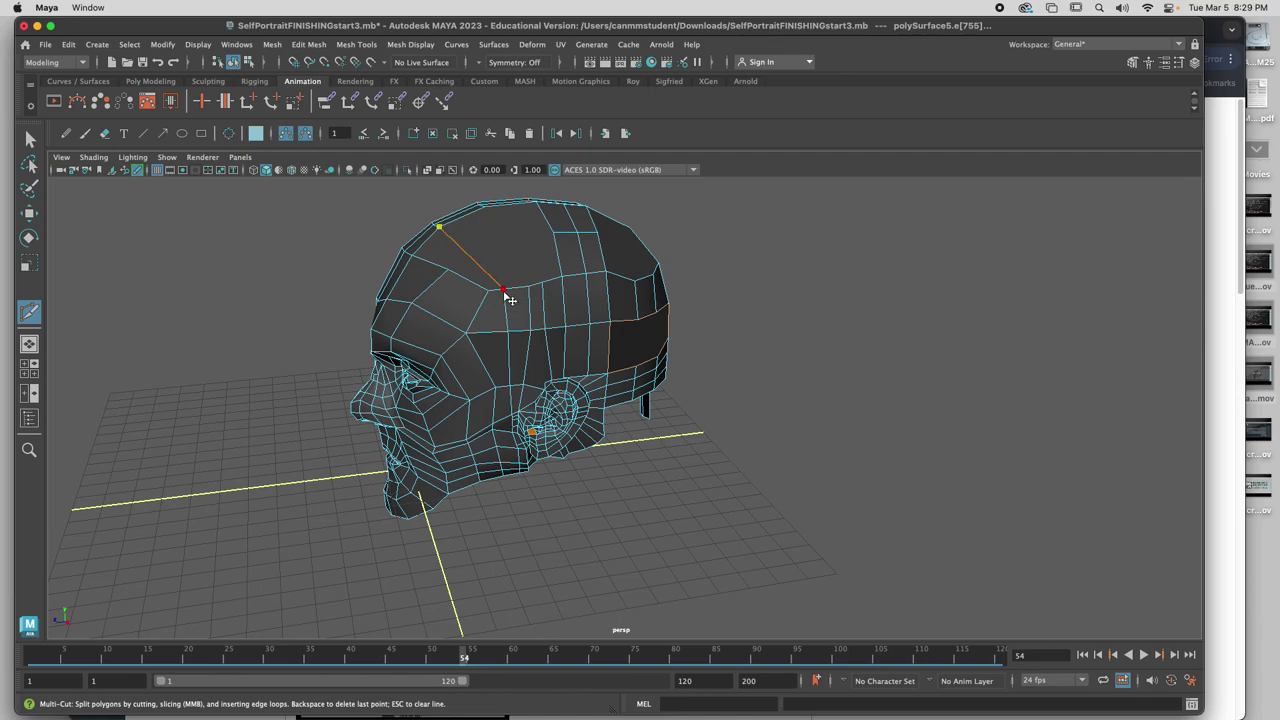
{"action": "right_click", "coordinate": [489, 226]}
{"action": "left_click", "coordinate": [485, 207]}
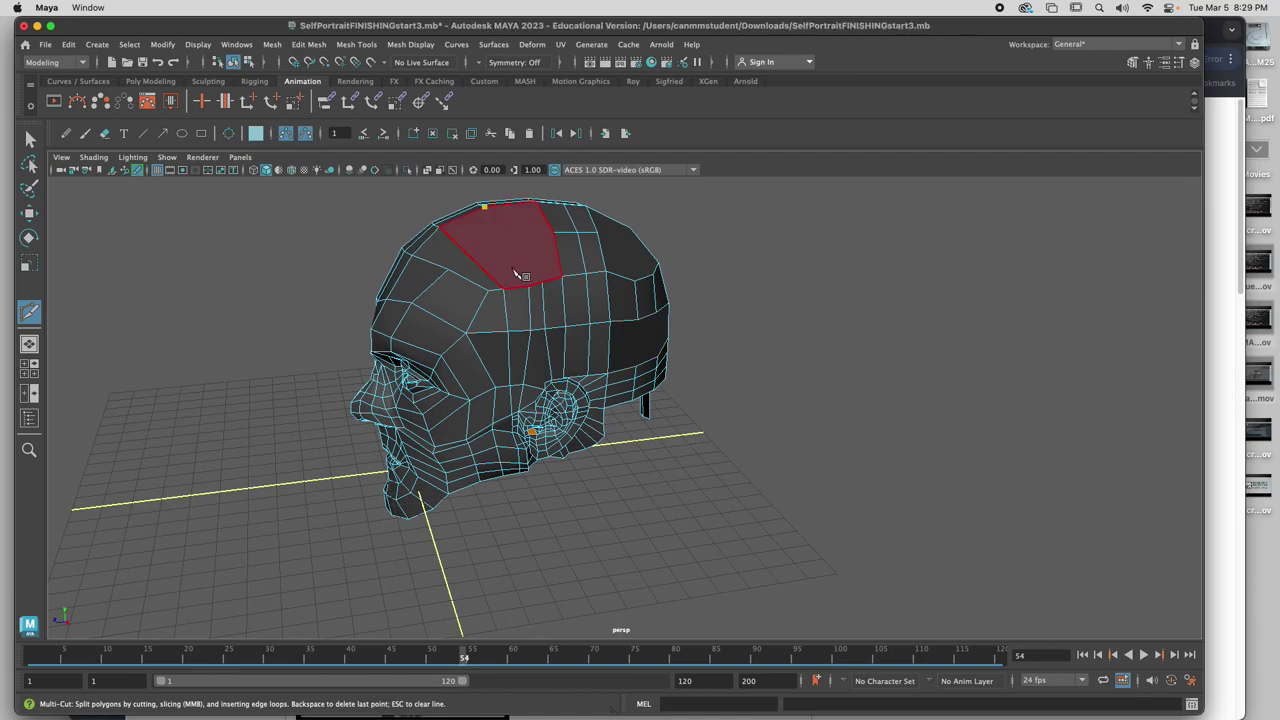
{"action": "left_click", "coordinate": [529, 287]}
{"action": "right_click", "coordinate": [534, 292]}
{"action": "left_click", "coordinate": [543, 282]}
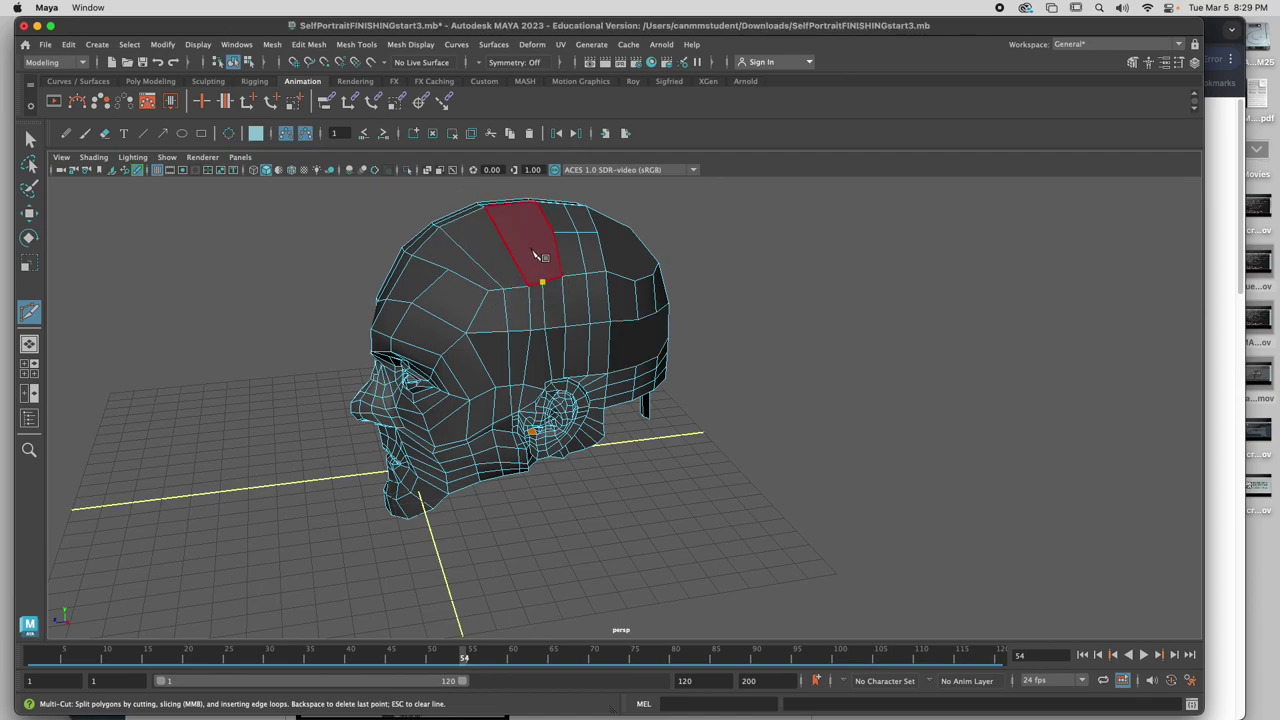
{"action": "left_click", "coordinate": [522, 218]}
{"action": "left_click_drag", "start_coordinate": [522, 218], "coordinate": [490, 193], "text": "alt"}
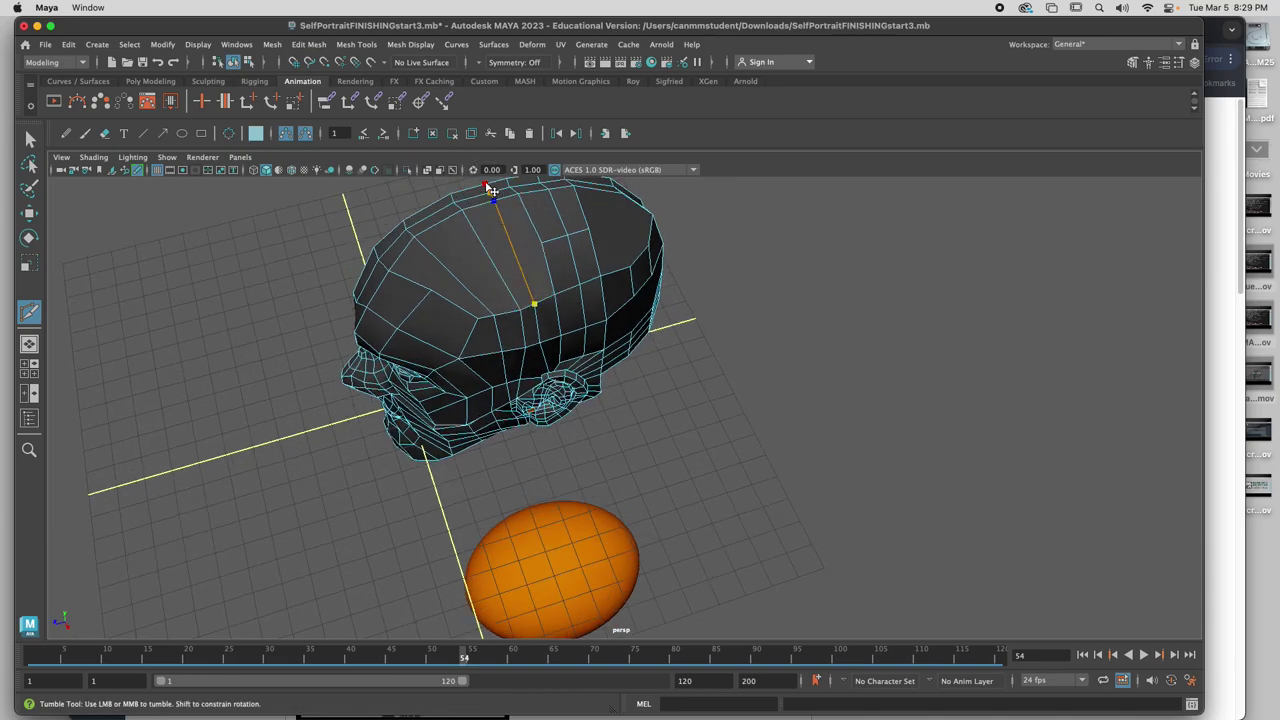
{"action": "key", "text": "Return"}
Cut an edge from crown to side through the filled face at the upper back of the skull
{"action": "left_click_drag", "start_coordinate": [557, 306], "coordinate": [532, 284], "text": "alt"}
{"action": "middle_click_drag", "start_coordinate": [607, 260], "coordinate": [514, 264], "text": "alt"}
{"action": "left_click", "coordinate": [567, 271]}
{"action": "left_click", "coordinate": [578, 201]}
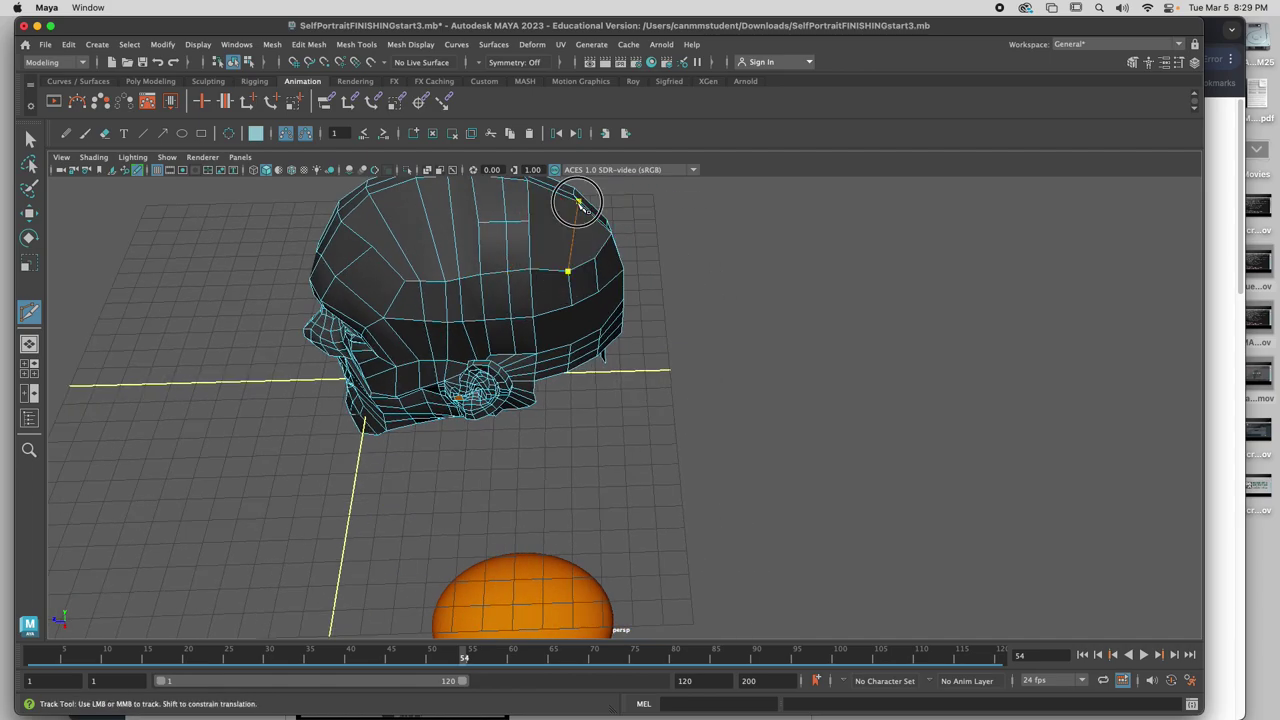
{"action": "key", "text": "Return"}
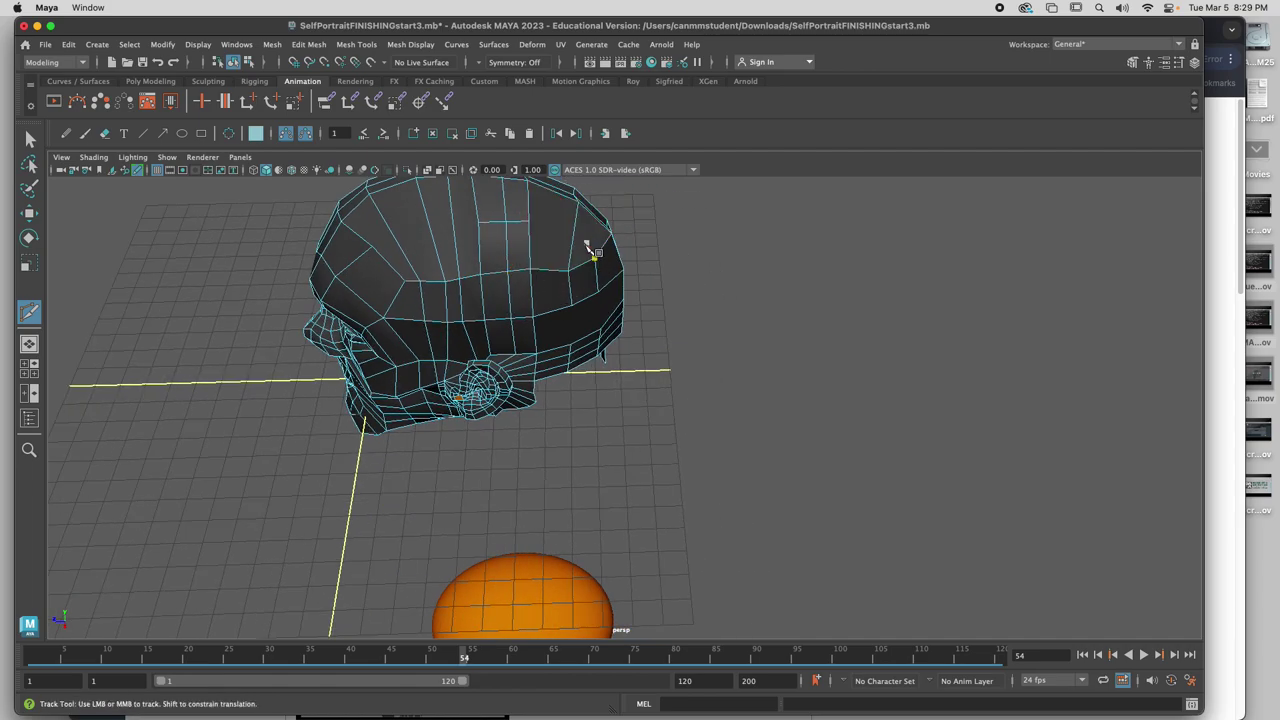
Cut a lengthwise edge across the new crown strips and a diagonal edge through the upper back face
{"action": "left_click_drag", "start_coordinate": [591, 251], "coordinate": [566, 224], "text": "alt"}
{"action": "left_click", "coordinate": [470, 195]}
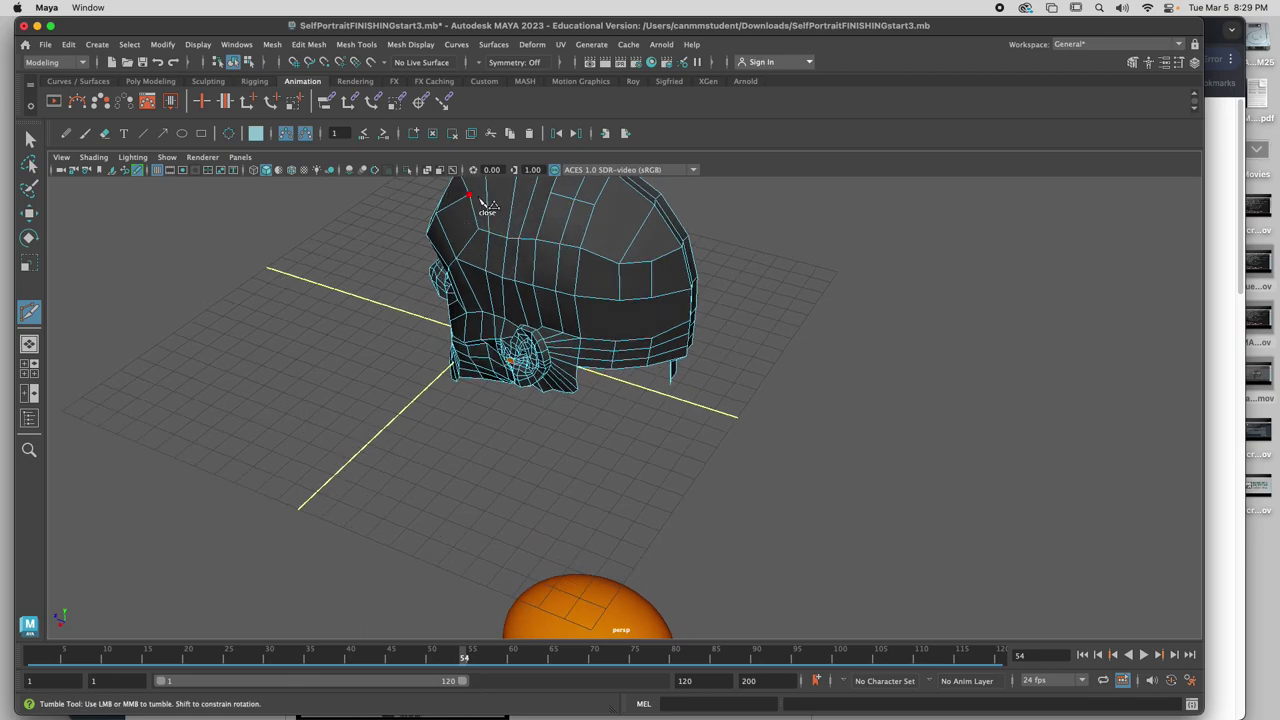
{"action": "left_click", "coordinate": [551, 194]}
{"action": "key", "text": "Return"}
{"action": "left_click", "coordinate": [594, 204]}
{"action": "left_click", "coordinate": [650, 262]}
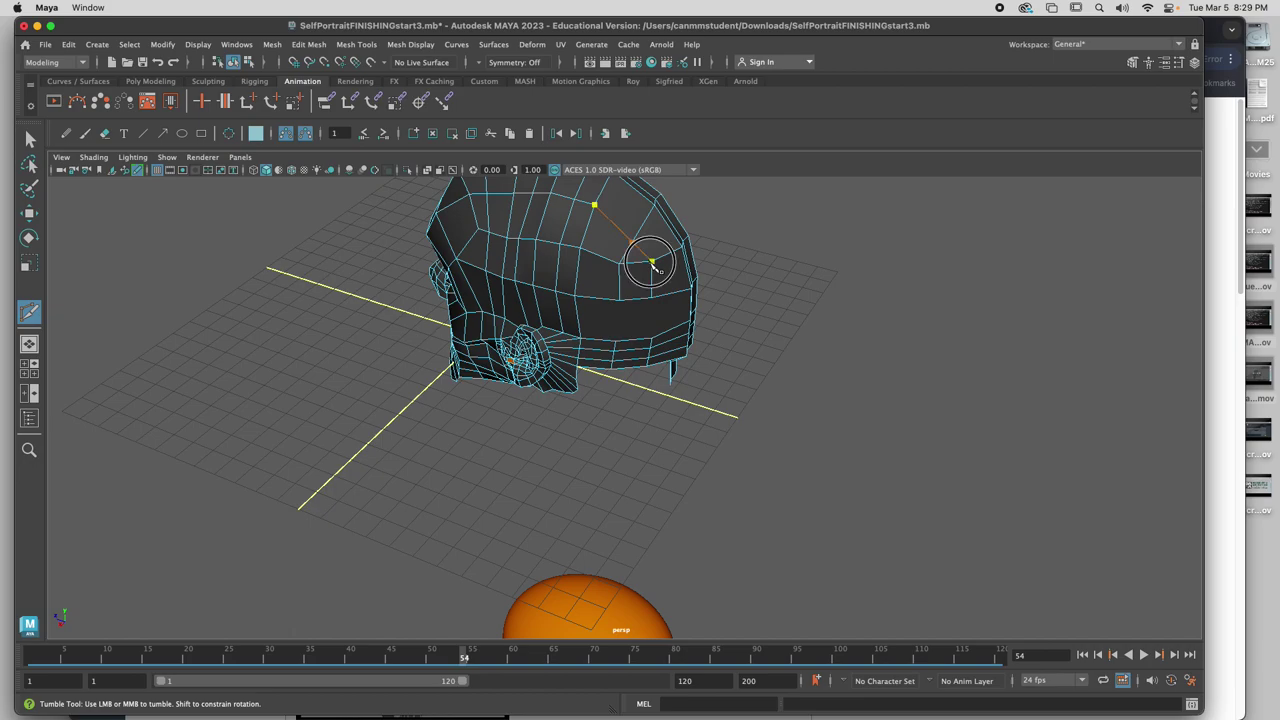
{"action": "key", "text": "Return"}
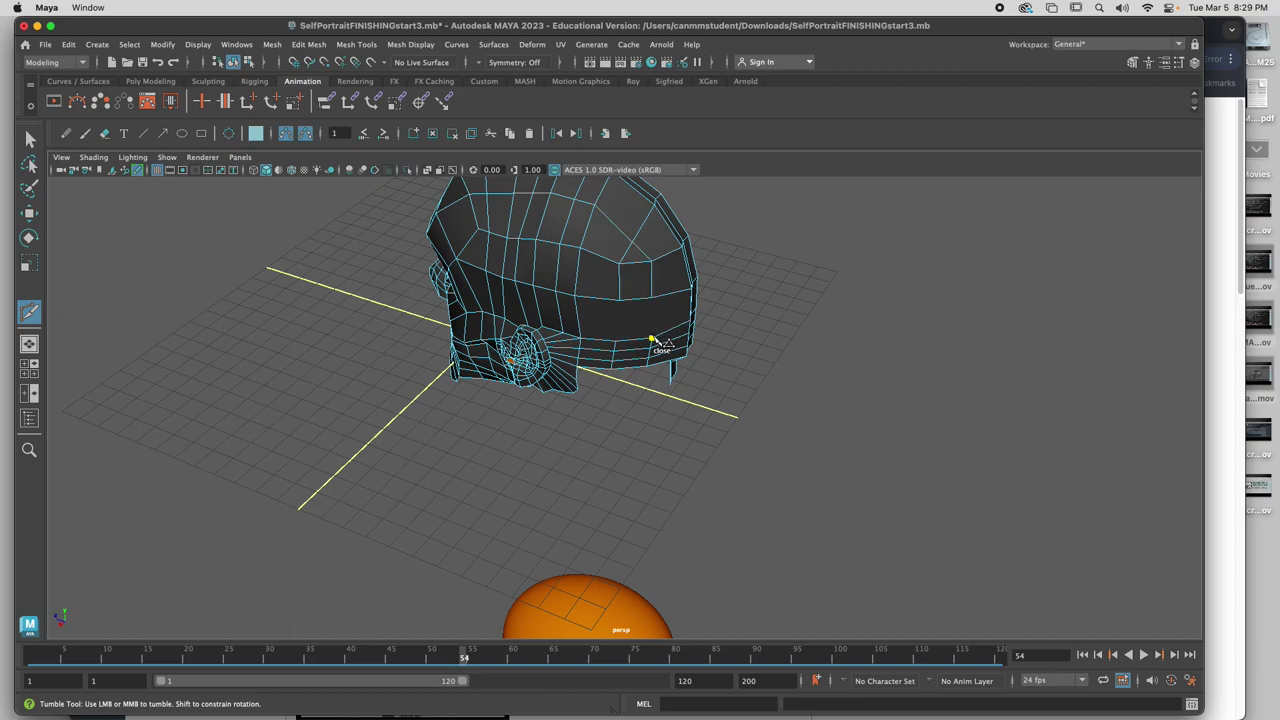
Split the filled face at the lower back of the head with Multi-Cut edges
{"action": "left_click", "coordinate": [653, 300]}
{"action": "left_click", "coordinate": [616, 340]}
{"action": "key", "text": "Return"}
Delete the narrow strip of faces hanging below the back of the head
{"action": "left_click_drag", "start_coordinate": [661, 331], "coordinate": [650, 300], "text": "alt"}
{"action": "right_click_drag", "start_coordinate": [658, 440], "coordinate": [686, 343]}
{"action": "left_click_drag", "start_coordinate": [652, 443], "coordinate": [678, 461]}
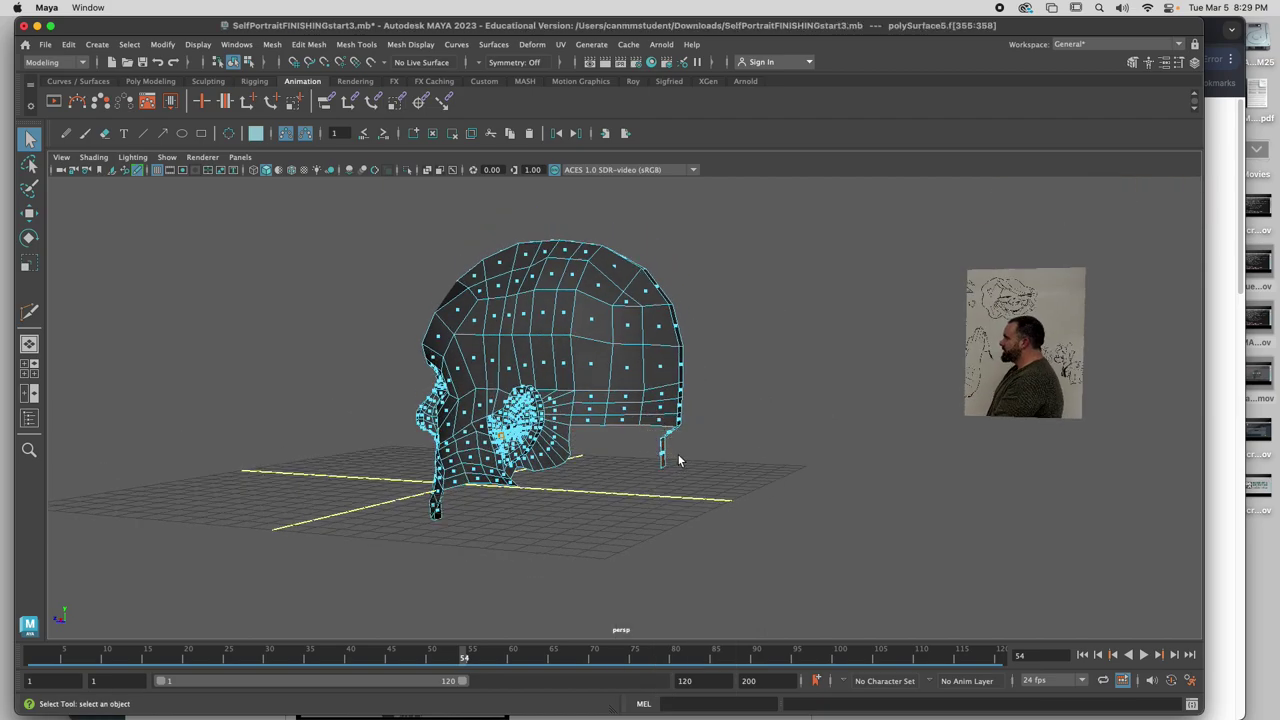
{"action": "key", "text": "Delete"}
Raise an edge on the upper front of the skull slightly using soft selection
{"action": "right_click_drag", "start_coordinate": [676, 463], "coordinate": [658, 462], "text": "alt"}
{"action": "left_click_drag", "start_coordinate": [596, 466], "coordinate": [485, 350], "text": "alt"}
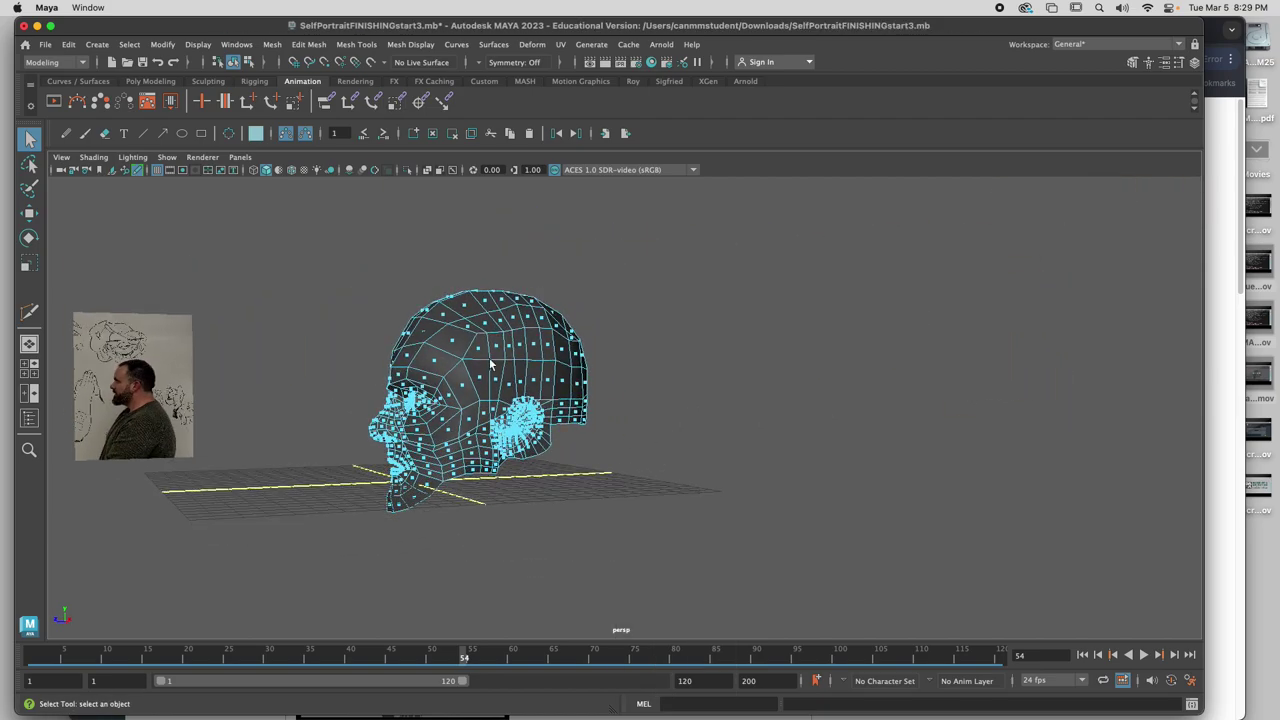
{"action": "right_click_drag", "start_coordinate": [490, 345], "coordinate": [540, 304]}
{"action": "left_click_drag", "start_coordinate": [507, 362], "coordinate": [508, 329], "text": "alt"}
{"action": "mouse_move", "coordinate": [508, 329]}
{"action": "right_mouse_down"}
{"action": "mouse_move", "coordinate": [508, 300]}
{"action": "mouse_move", "coordinate": [507, 335]}
{"action": "right_mouse_up"}
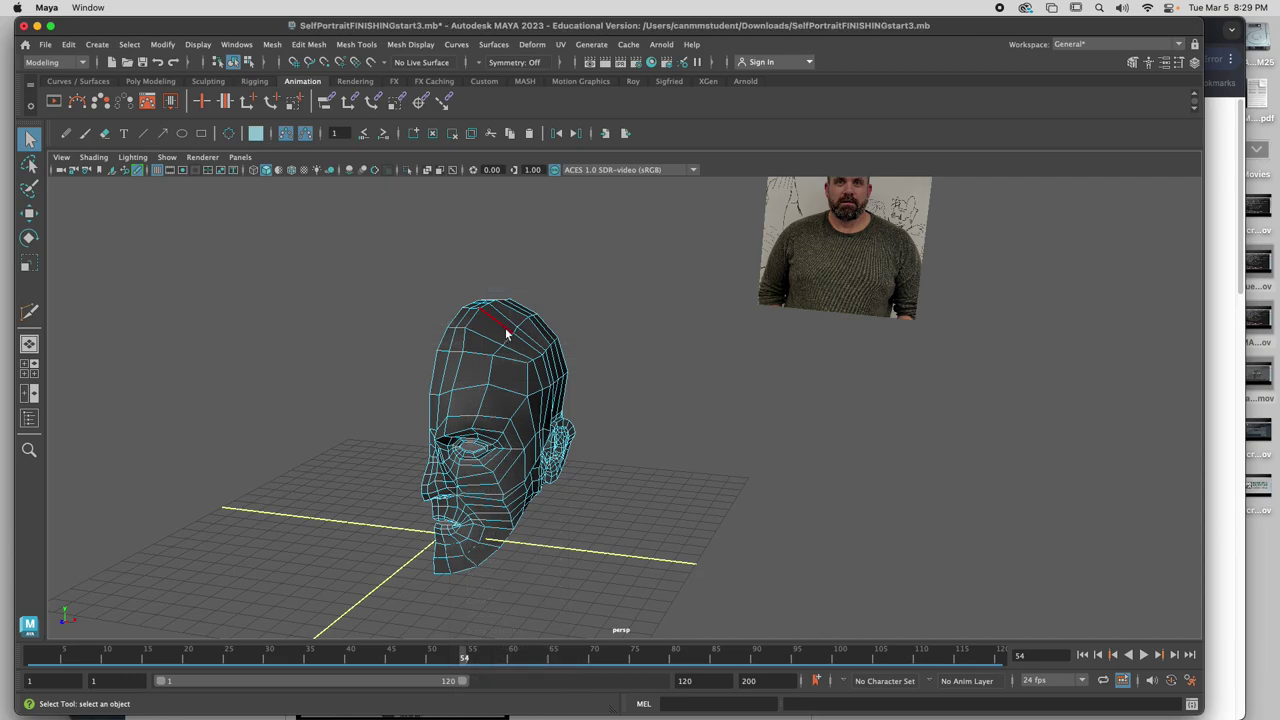
{"action": "left_click", "coordinate": [508, 342]}
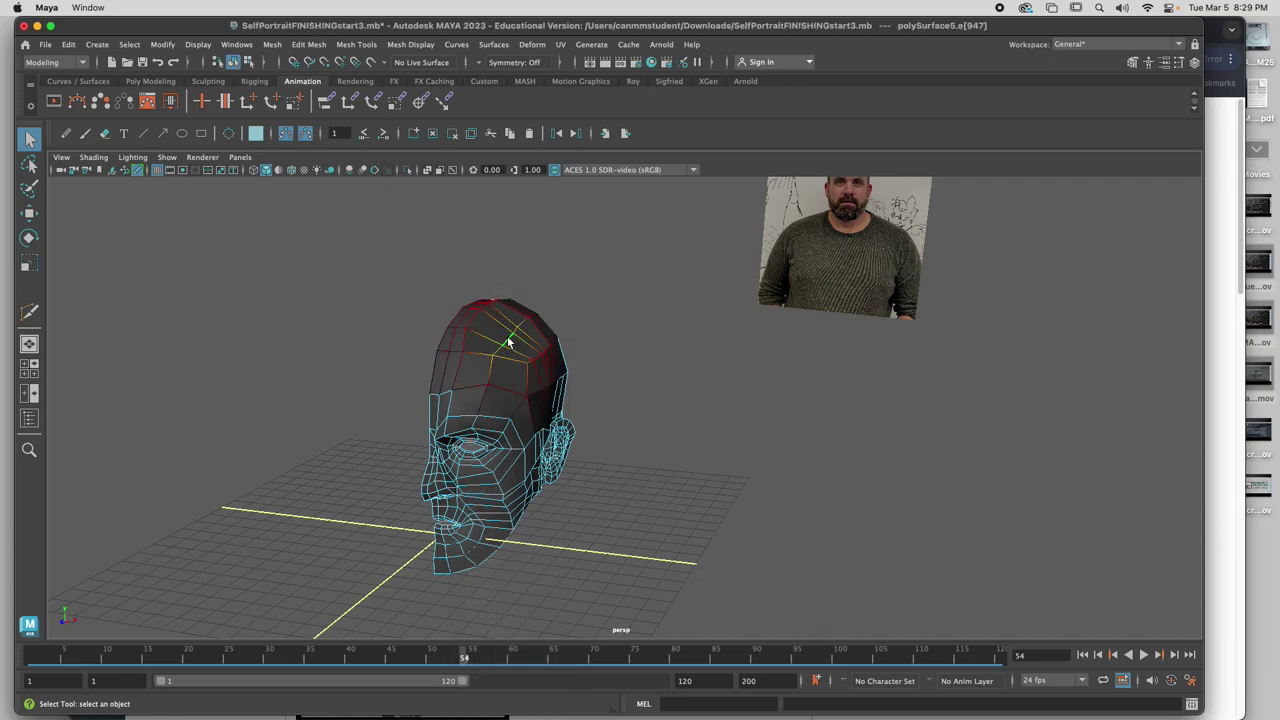
{"action": "key", "text": "w"}
{"action": "left_click_drag", "start_coordinate": [507, 280], "coordinate": [503, 265]}
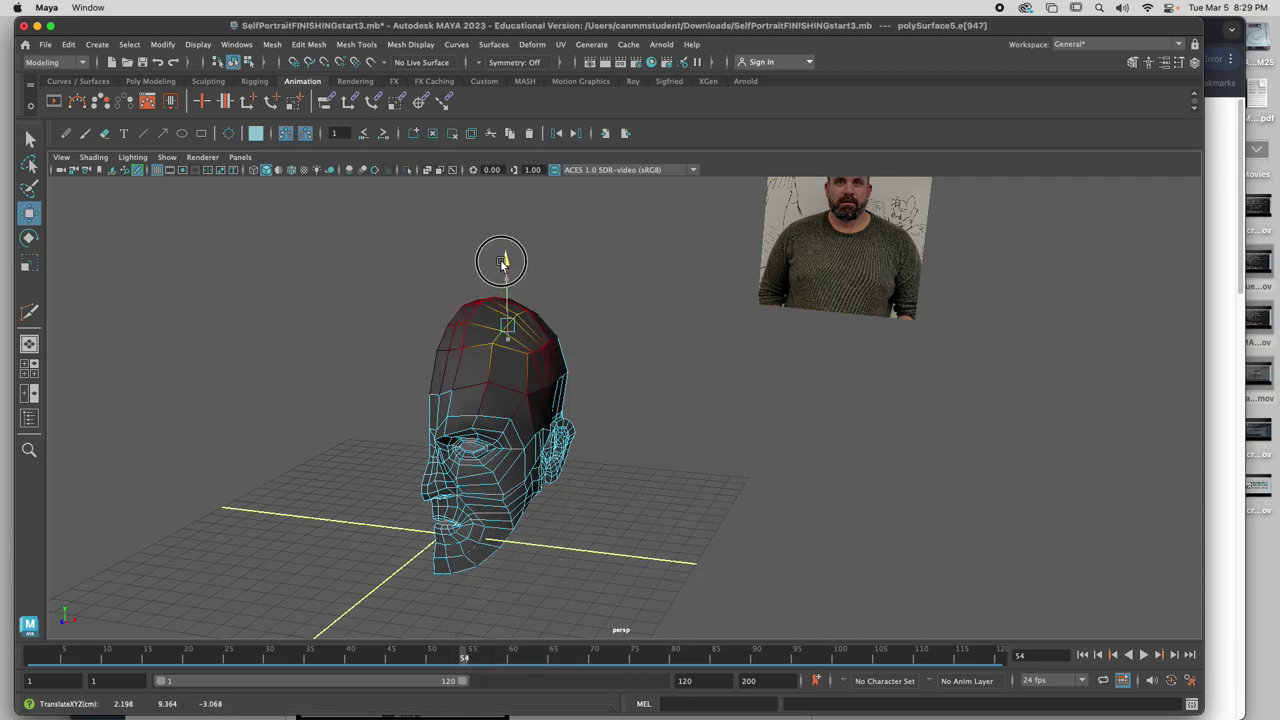
Reposition vertices at the upper back of the skull and reduce the soft selection falloff radius
{"action": "left_click_drag", "start_coordinate": [510, 325], "coordinate": [376, 320], "text": "alt"}
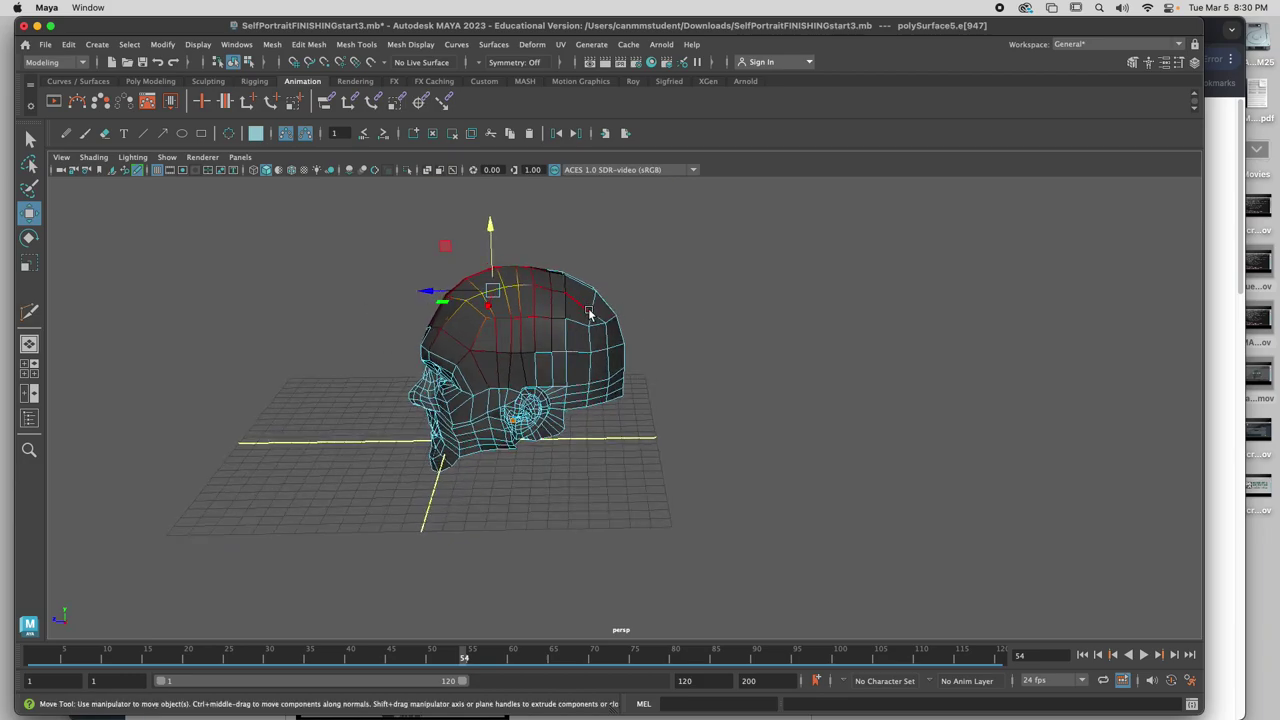
{"action": "right_click_drag", "start_coordinate": [590, 314], "coordinate": [449, 288]}
{"action": "left_click", "coordinate": [591, 314]}
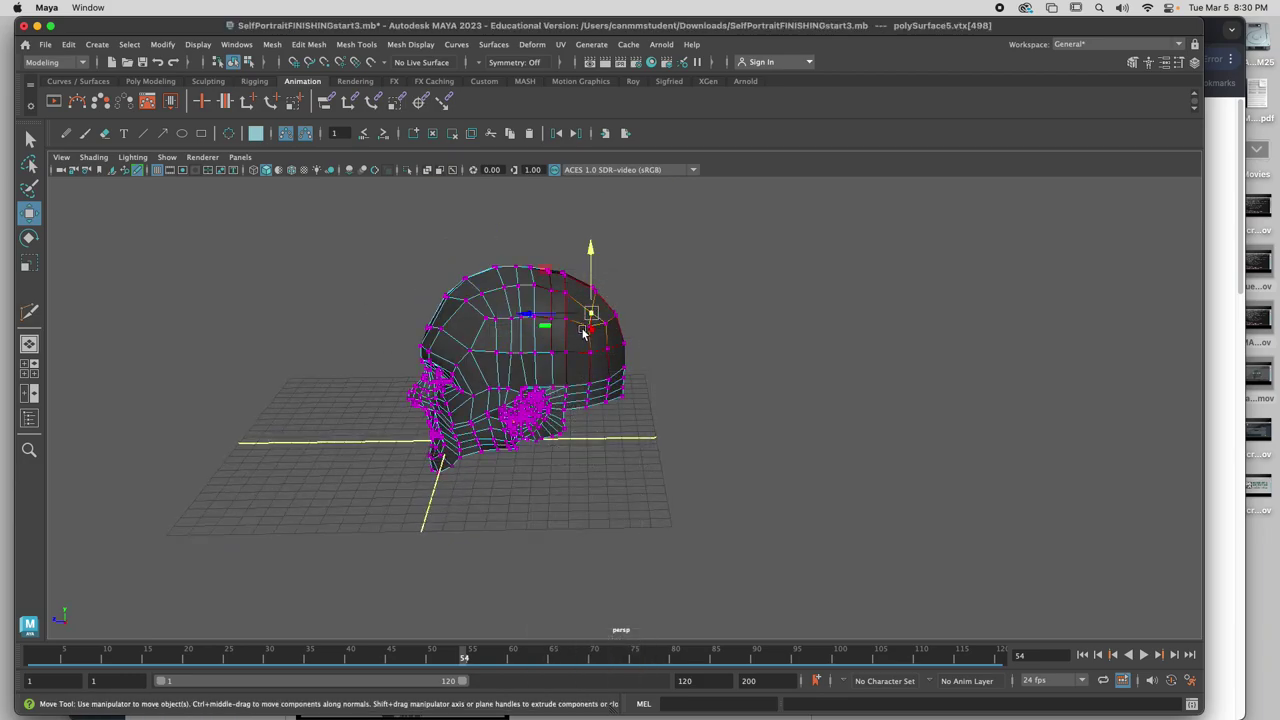
{"action": "left_click_drag", "start_coordinate": [585, 333], "coordinate": [594, 342], "text": "alt"}
{"action": "left_click_drag", "start_coordinate": [581, 290], "coordinate": [544, 248]}
{"action": "key", "text": "b"}
{"action": "left_click", "coordinate": [547, 297]}
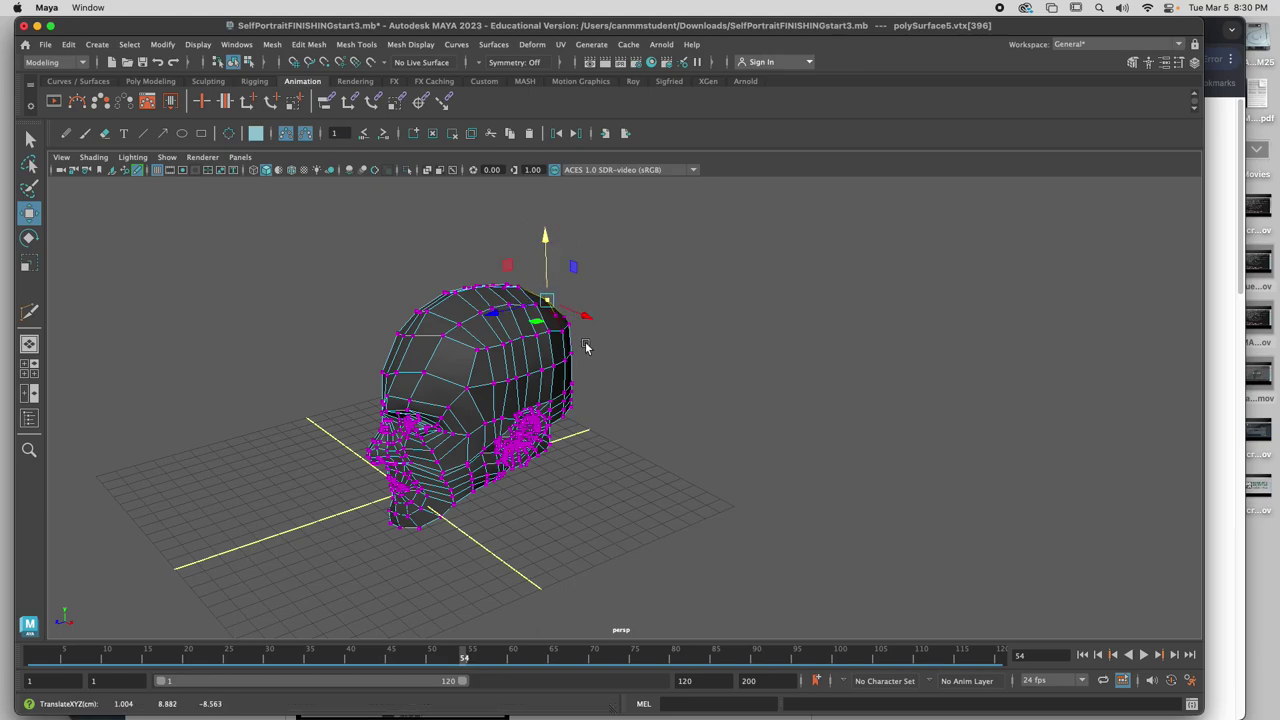
Examine the shape of the half head in object mode from several angles, including the front
{"action": "mouse_move", "coordinate": [586, 347]}
{"action": "left_mouse_down", "text": "alt"}
{"action": "mouse_move", "coordinate": [514, 351]}
{"action": "mouse_move", "coordinate": [640, 346]}
{"action": "mouse_move", "coordinate": [584, 354]}
{"action": "left_mouse_up", "text": "alt"}
{"action": "right_click_drag", "start_coordinate": [487, 369], "coordinate": [546, 306]}
{"action": "scroll", "coordinate": [543, 400], "scroll_direction": "down", "scroll_amount": 5}
{"action": "left_click_drag", "start_coordinate": [500, 420], "coordinate": [583, 443], "text": "alt"}
{"action": "scroll", "coordinate": [509, 429], "scroll_direction": "up", "scroll_amount": 5}
{"action": "left_click_drag", "start_coordinate": [509, 429], "coordinate": [447, 298], "text": "alt"}
{"action": "scroll", "coordinate": [432, 448], "scroll_direction": "up", "scroll_amount": 3}
{"action": "left_click_drag", "start_coordinate": [685, 338], "coordinate": [470, 300], "text": "alt"}
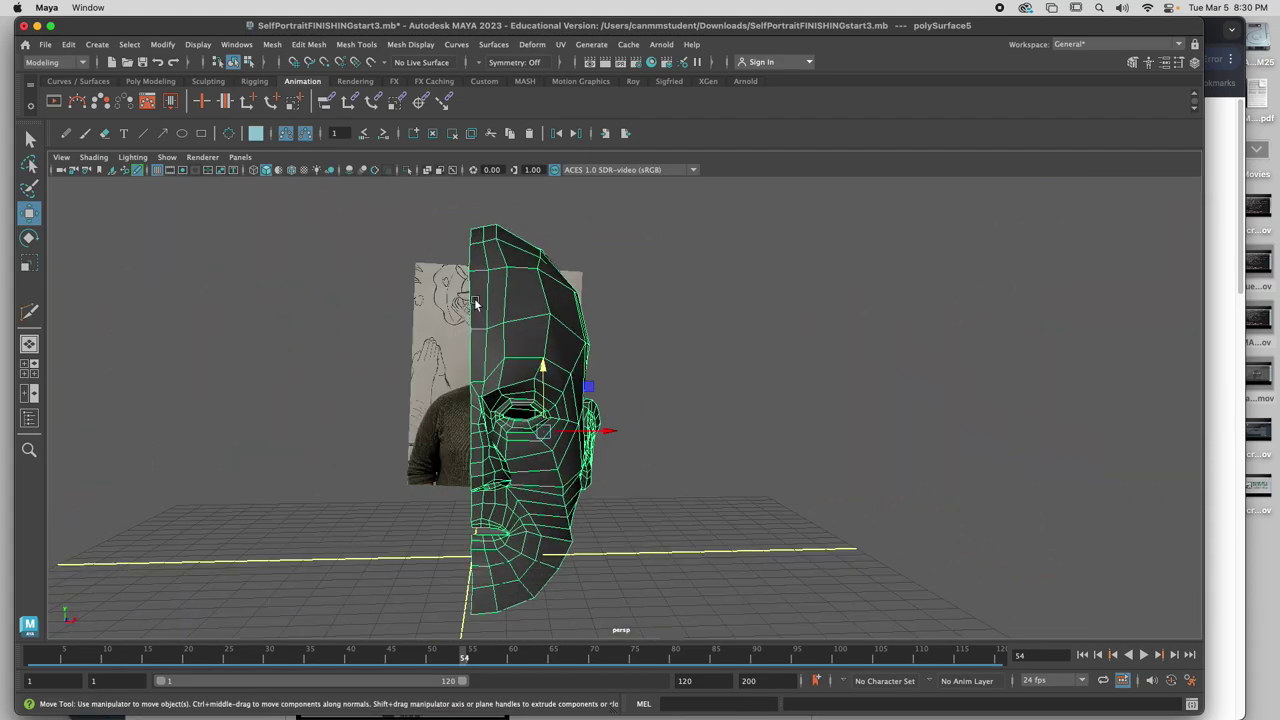
Try to select the half head's centre border vertices with a vertex loop selection in the perspective view
{"action": "right_click_drag", "start_coordinate": [491, 277], "coordinate": [491, 255]}
{"action": "left_click", "coordinate": [502, 300]}
{"action": "right_click_drag", "start_coordinate": [502, 300], "coordinate": [443, 307]}
{"action": "left_click_drag", "start_coordinate": [443, 307], "coordinate": [503, 381], "text": "alt"}
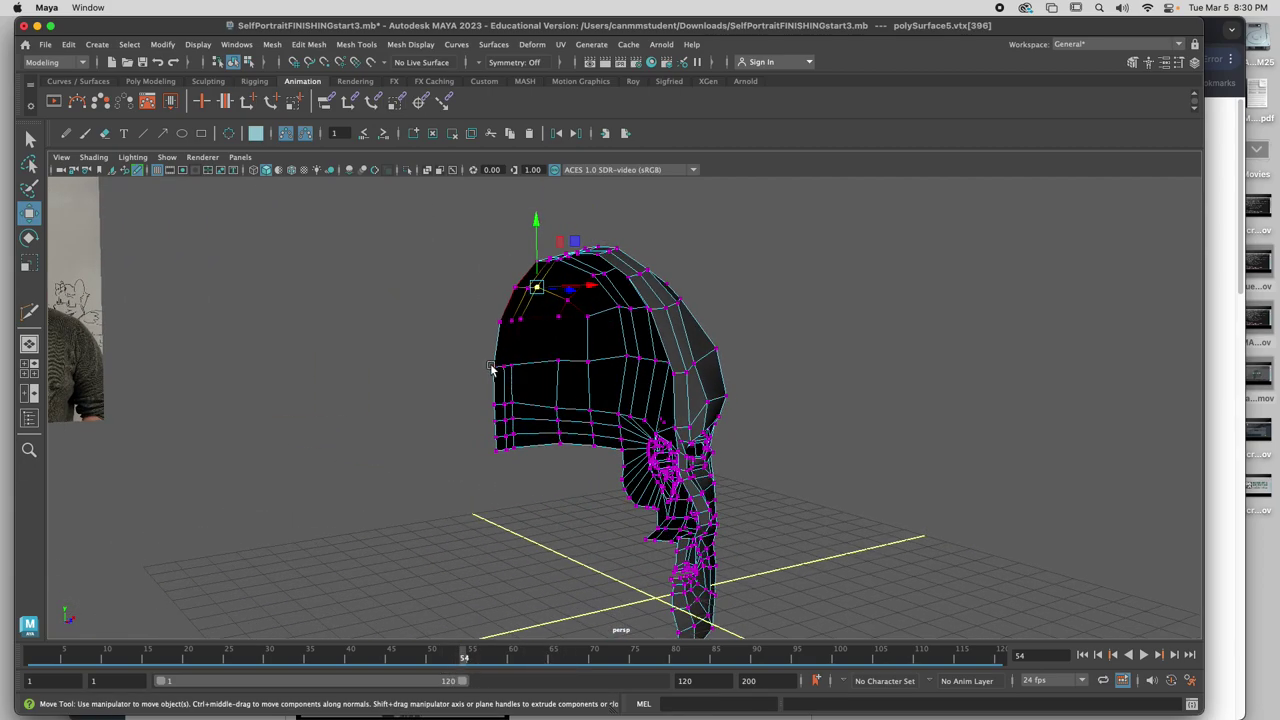
{"action": "left_click", "coordinate": [492, 367]}
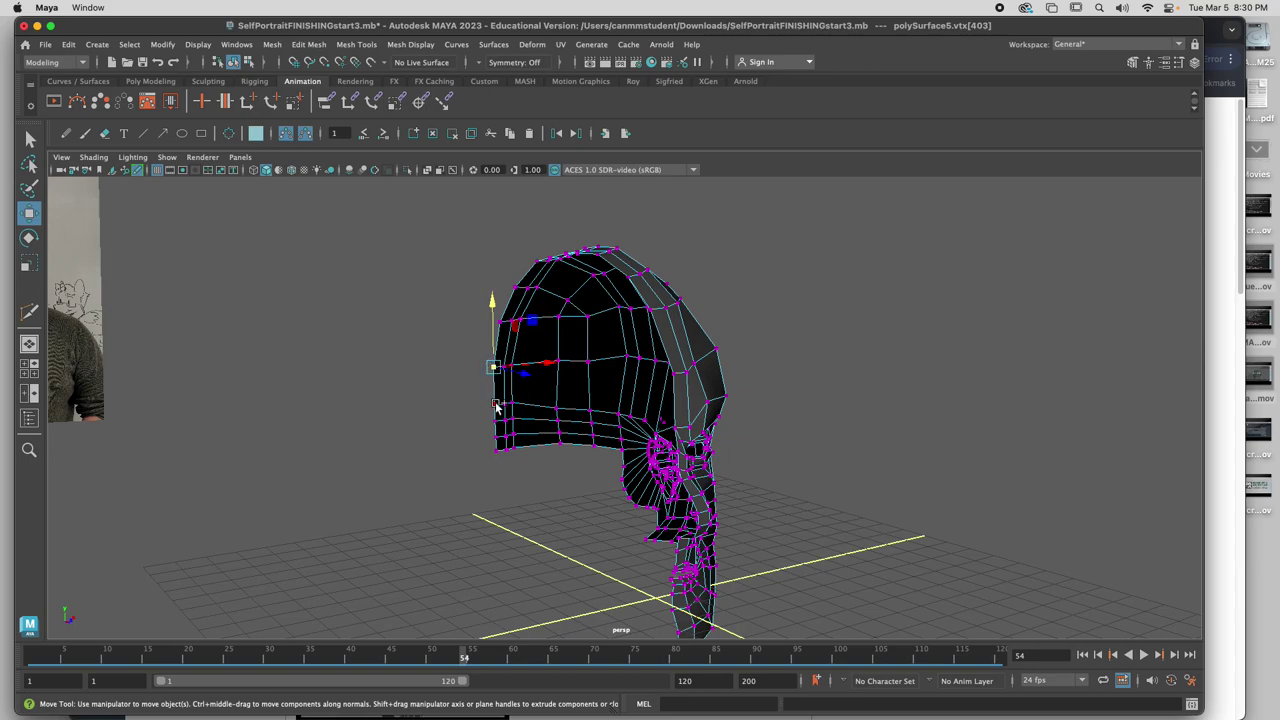
{"action": "double_click", "coordinate": [494, 405]}
{"action": "mouse_move", "coordinate": [533, 513]}
{"action": "left_mouse_down", "text": "alt"}
{"action": "mouse_move", "coordinate": [600, 509]}
{"action": "mouse_move", "coordinate": [390, 487]}
{"action": "mouse_move", "coordinate": [450, 520]}
{"action": "mouse_move", "coordinate": [522, 497]}
{"action": "left_mouse_up", "text": "alt"}
{"action": "left_click_drag", "start_coordinate": [586, 438], "coordinate": [652, 464], "text": "alt"}
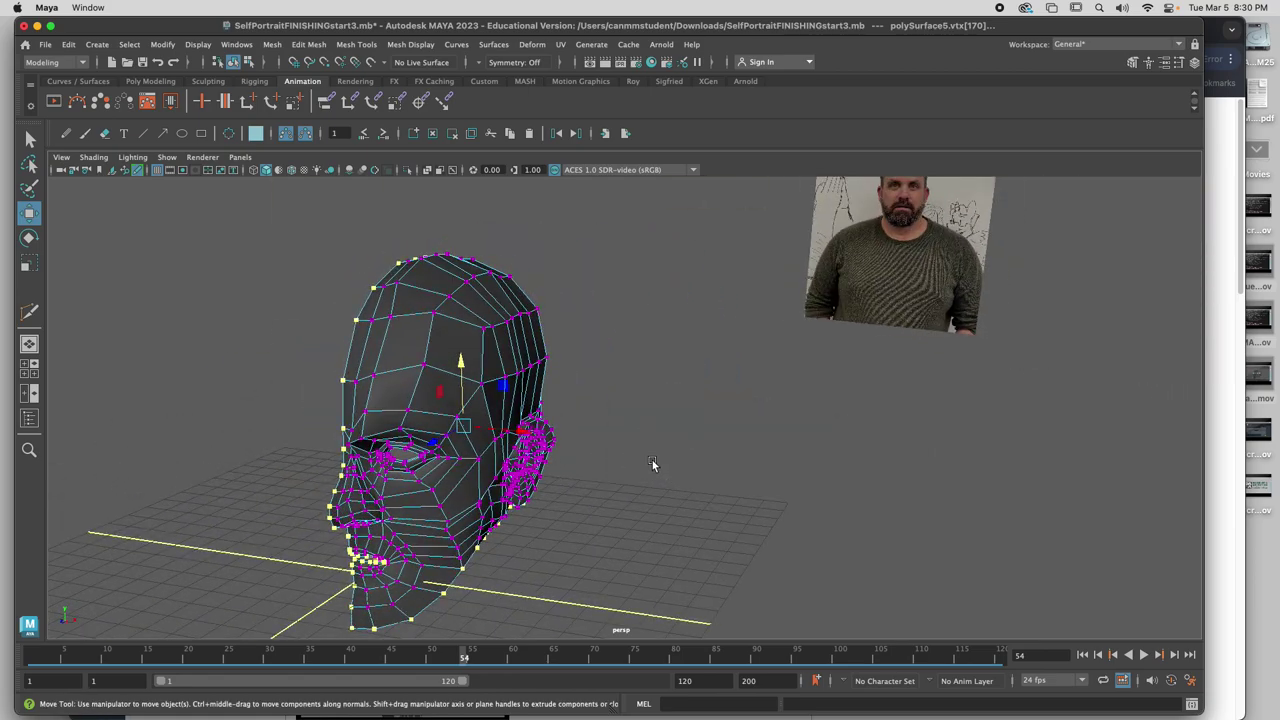
{"action": "left_click", "coordinate": [732, 545]}
{"action": "left_click_drag", "start_coordinate": [597, 570], "coordinate": [609, 559], "text": "alt"}
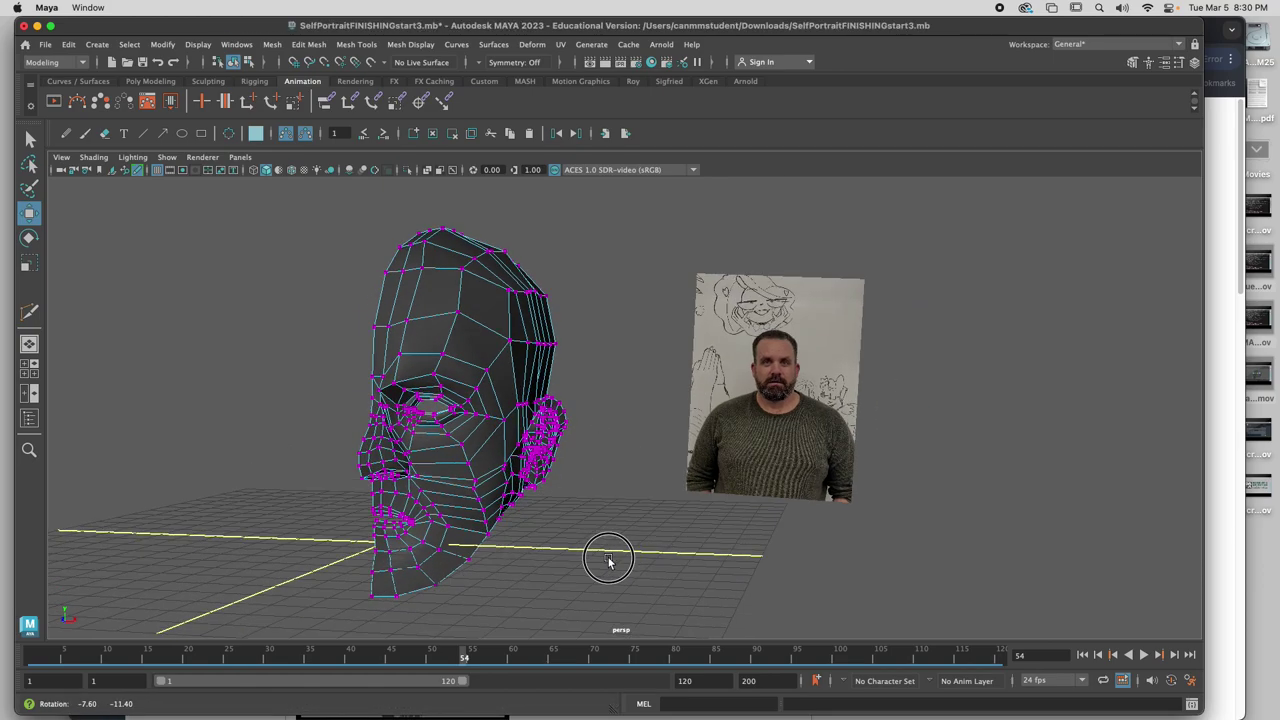
{"action": "left_click", "coordinate": [374, 327]}
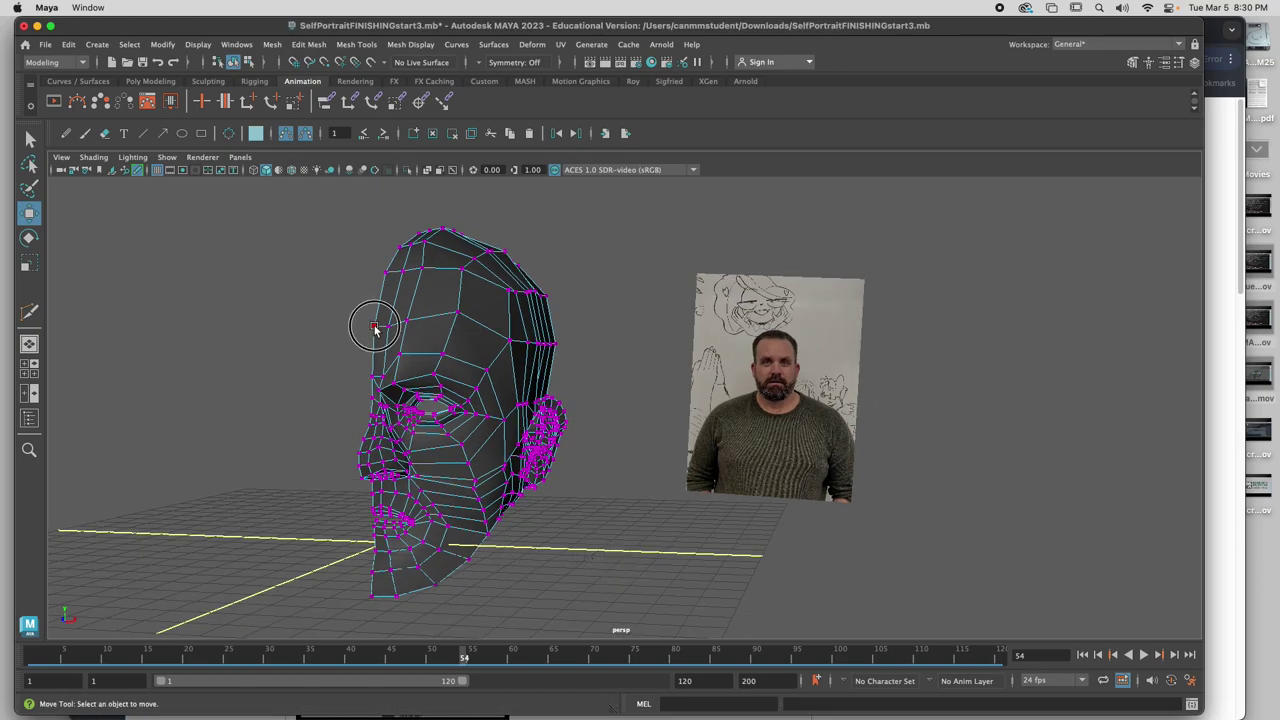
{"action": "double_click", "coordinate": [386, 272], "text": "shift"}
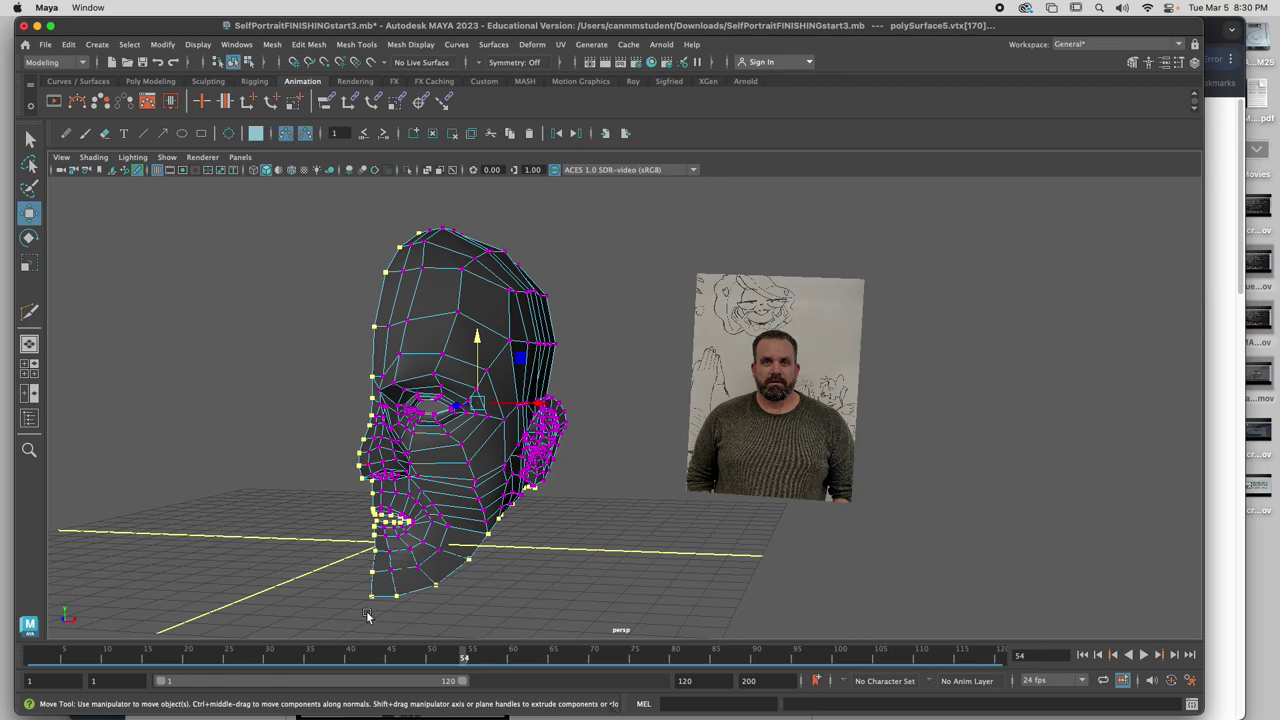
{"action": "left_click_drag", "start_coordinate": [428, 587], "coordinate": [377, 594], "text": "alt"}
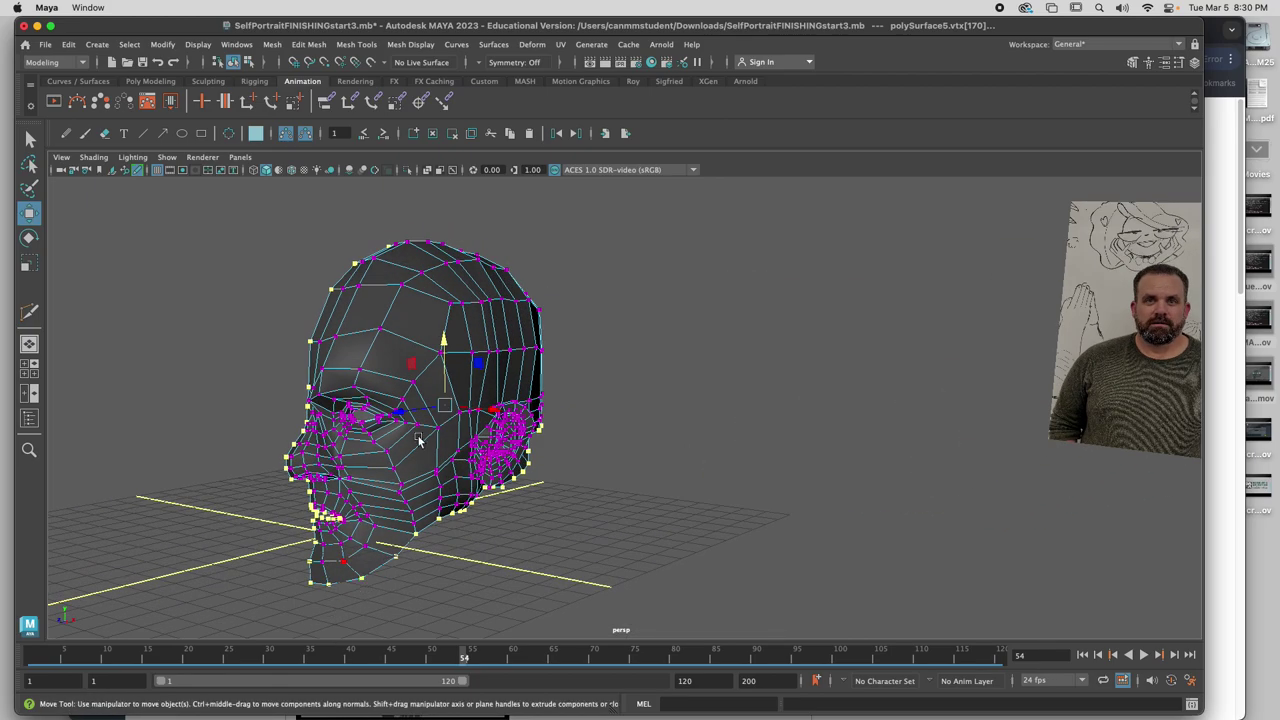
{"action": "left_click_drag", "start_coordinate": [563, 470], "coordinate": [529, 492], "text": "alt"}
Select all vertices along the half head's centre line in the front view
{"action": "key", "text": "space"}
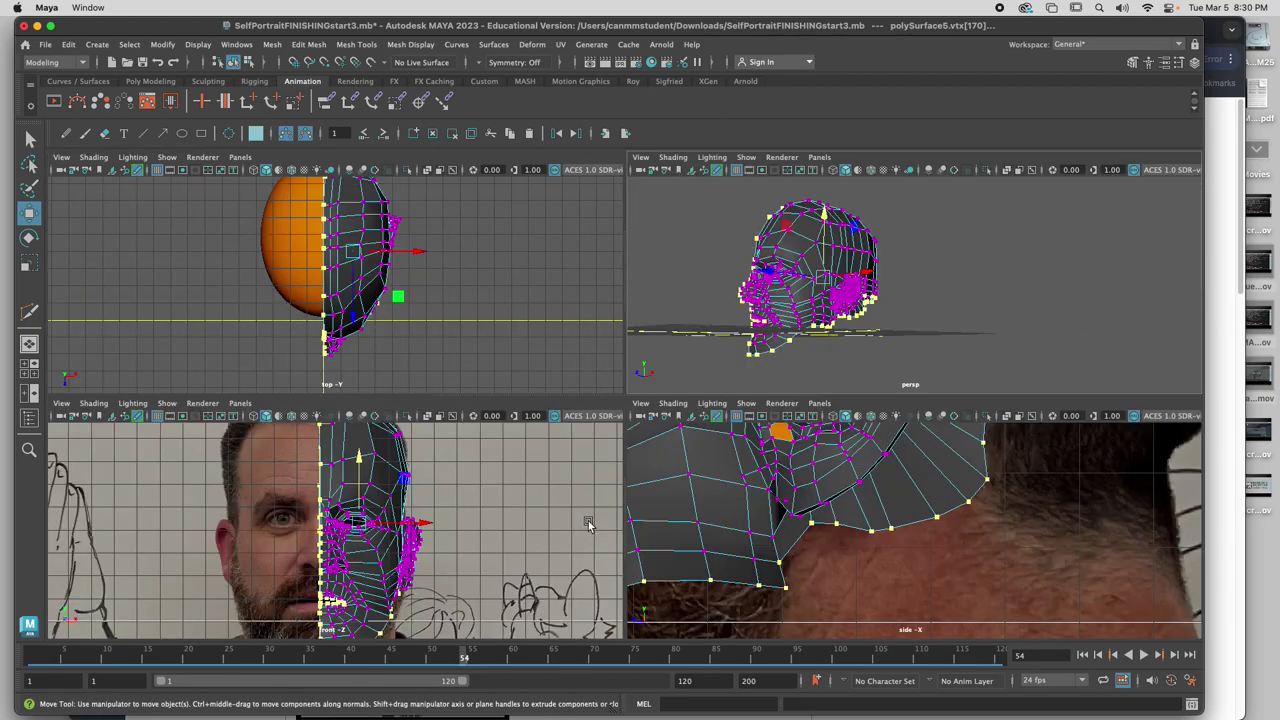
{"action": "key", "text": "space"}
{"action": "key", "text": "space"}
{"action": "key", "text": "space"}
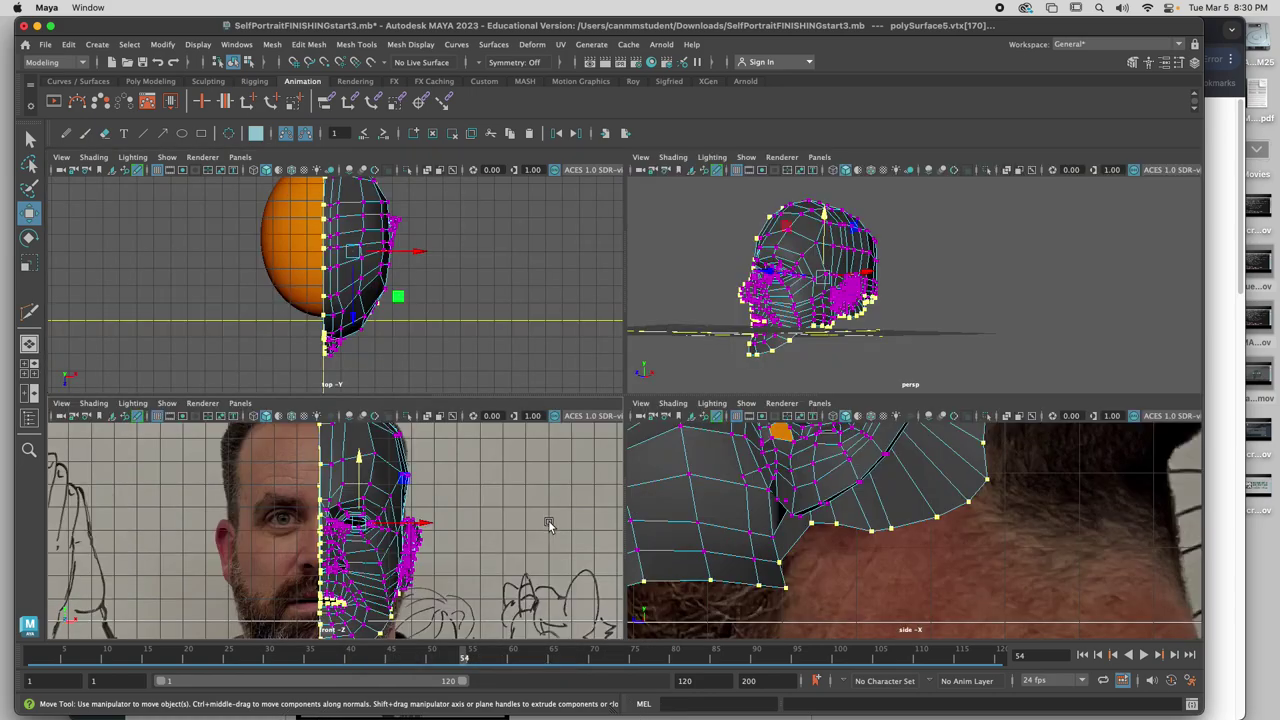
{"action": "scroll", "coordinate": [602, 516], "scroll_direction": "down", "scroll_amount": 4}
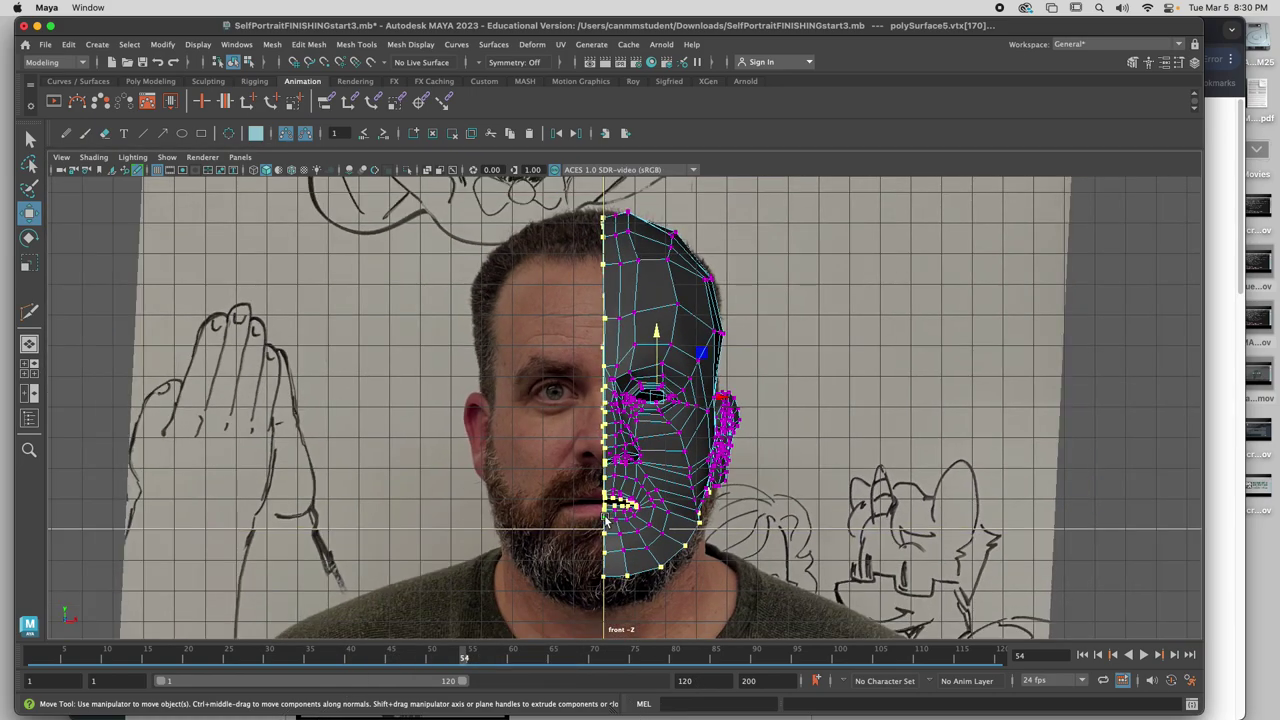
{"action": "left_click", "coordinate": [552, 209]}
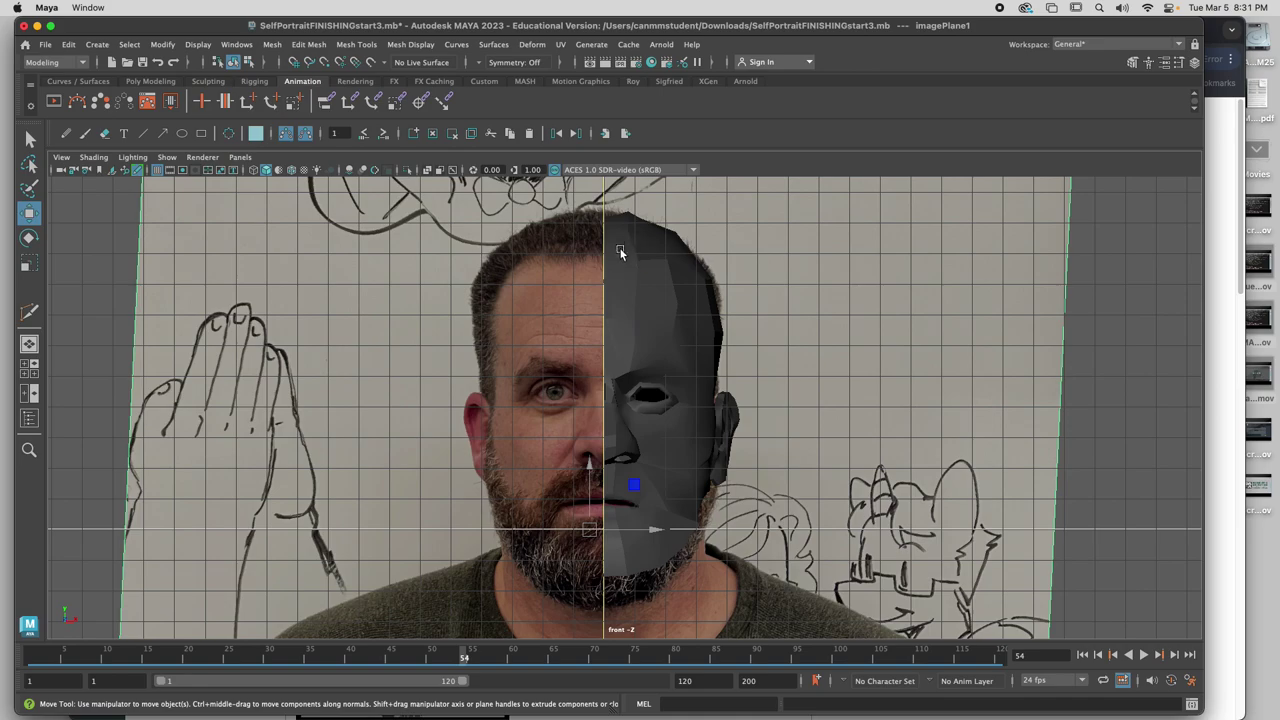
{"action": "right_click_drag", "start_coordinate": [619, 247], "coordinate": [545, 246]}
{"action": "left_click_drag", "start_coordinate": [535, 210], "coordinate": [607, 637]}
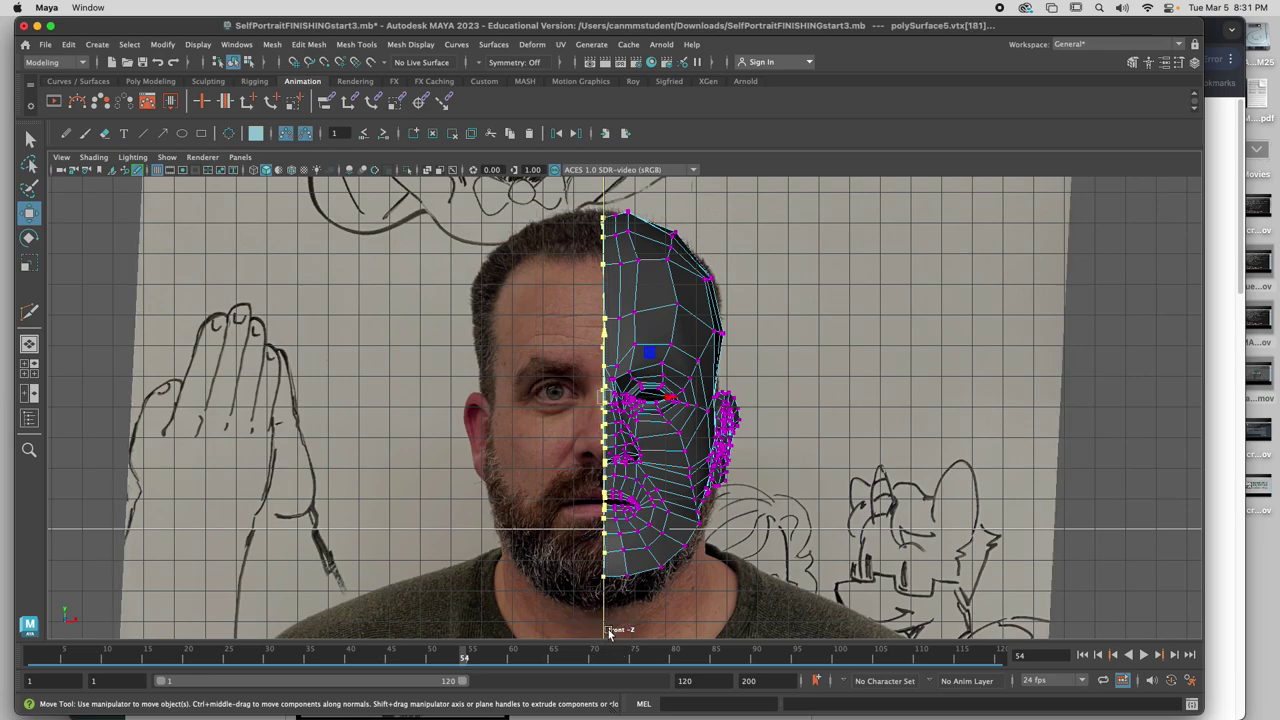
{"action": "scroll", "coordinate": [620, 550], "scroll_direction": "up", "scroll_amount": 4}
Check the Select tool's settings and examine the selected centre-line vertices in the perspective and front views
{"action": "key", "text": "space"}
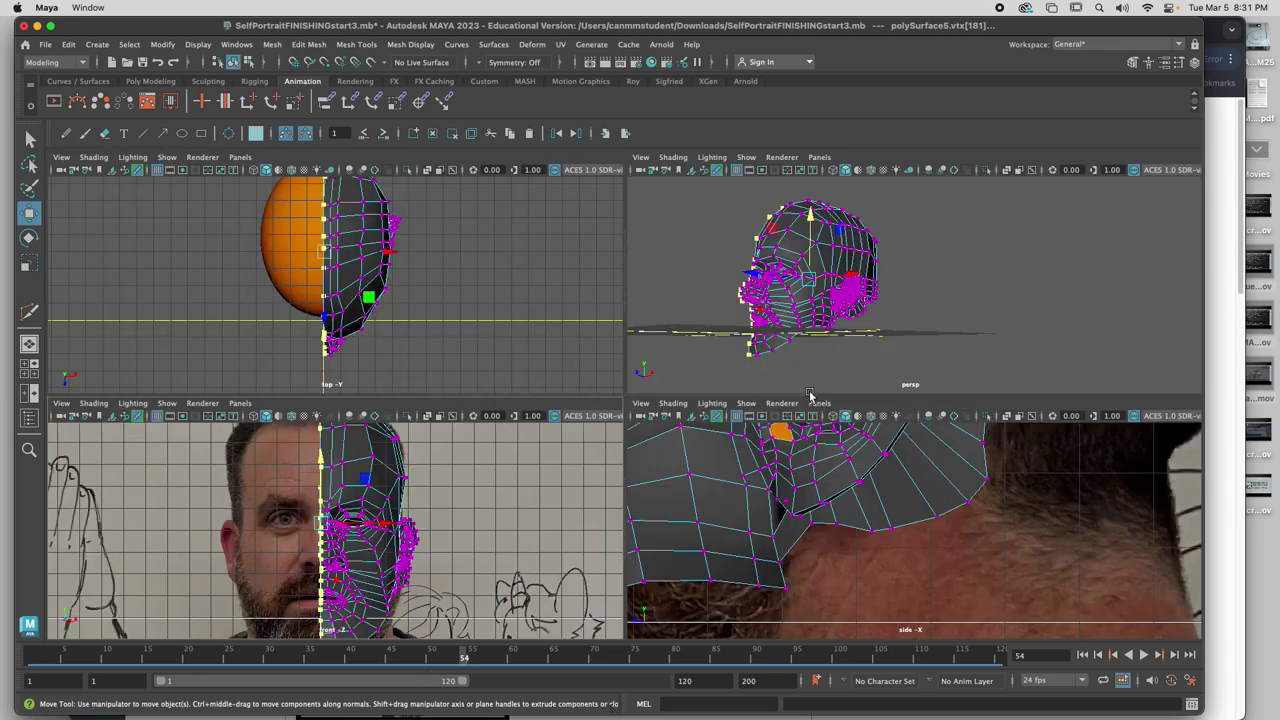
{"action": "left_click_drag", "start_coordinate": [828, 336], "coordinate": [970, 310], "text": "alt"}
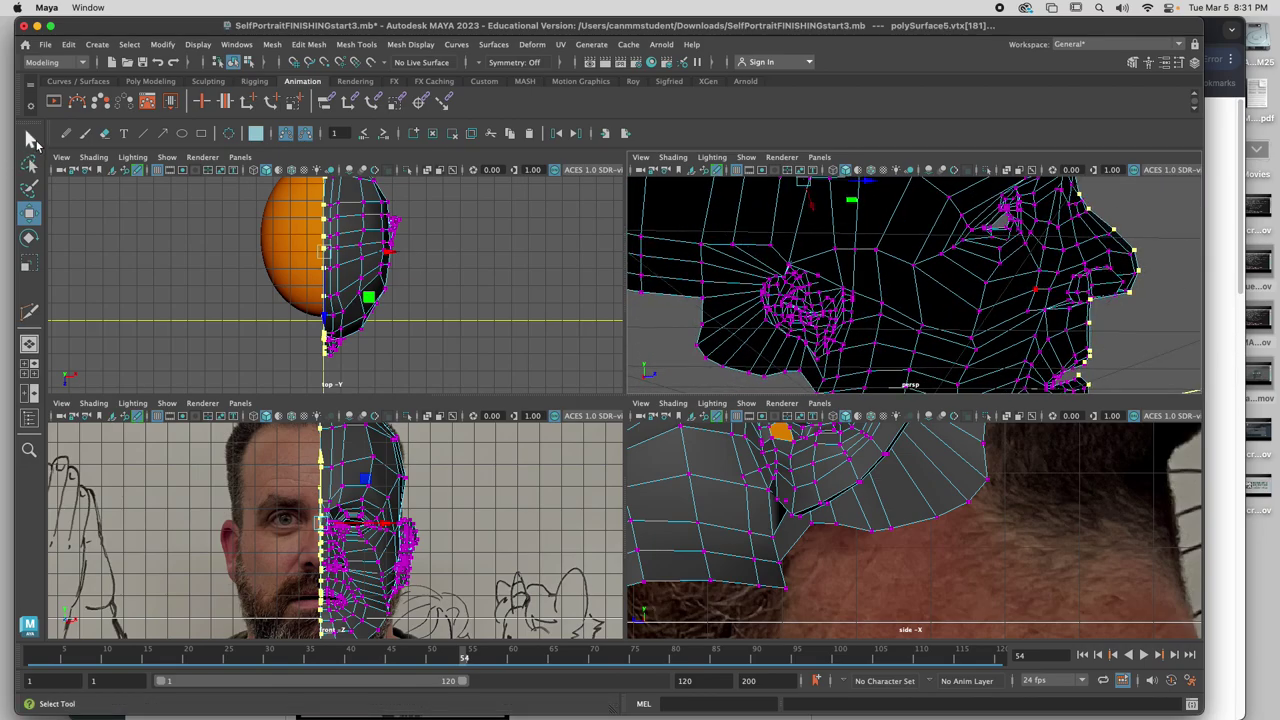
{"action": "double_click", "coordinate": [30, 141]}
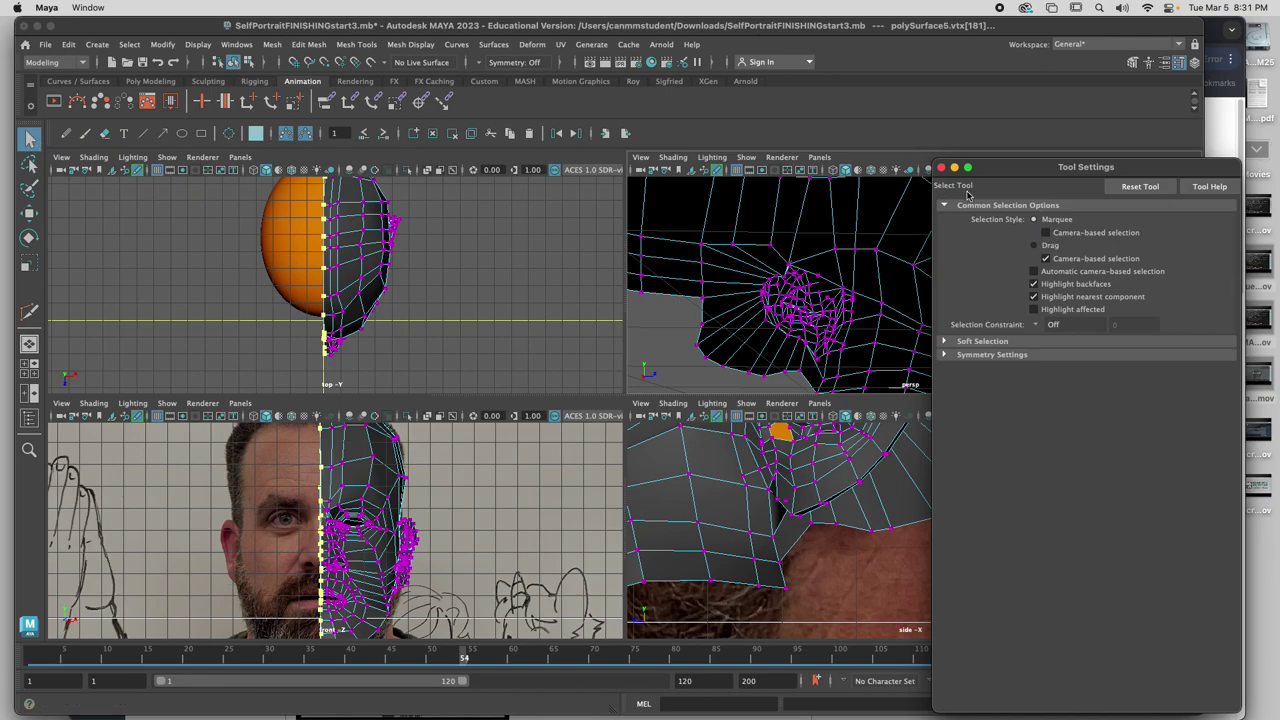
{"action": "left_click", "coordinate": [942, 167]}
{"action": "scroll", "coordinate": [308, 527], "scroll_direction": "down", "scroll_amount": 2}
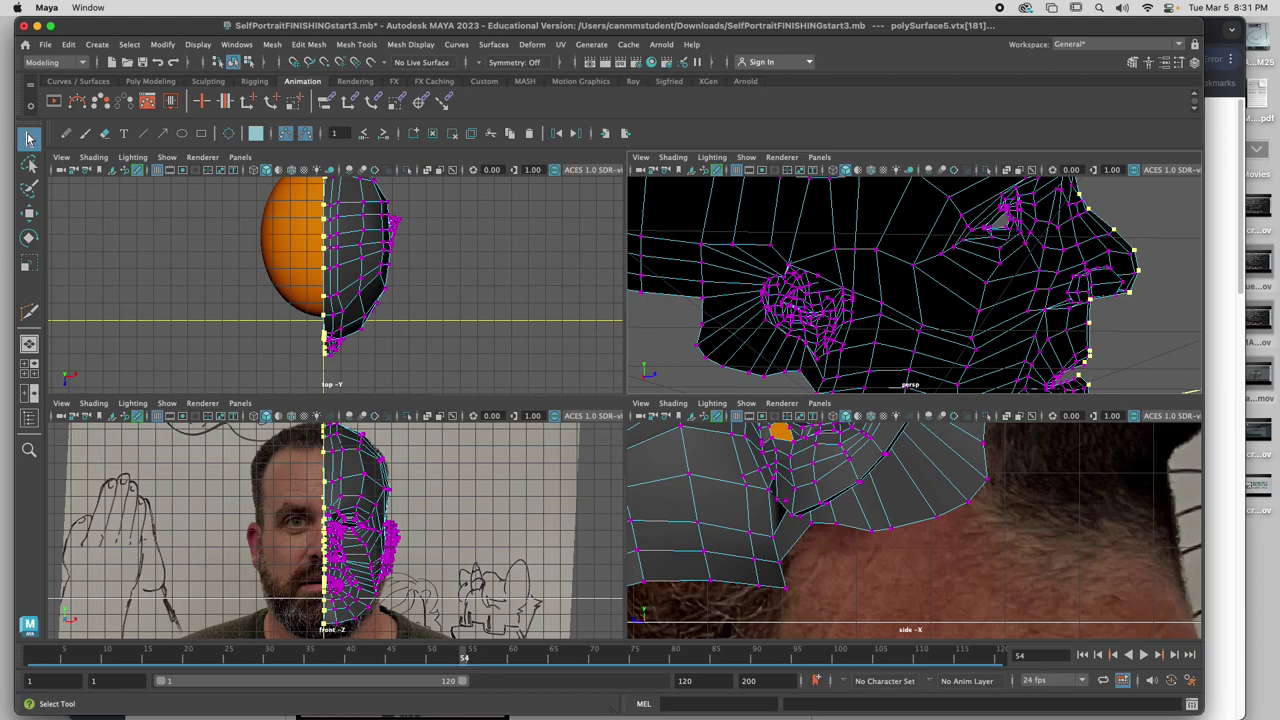
{"action": "double_click", "coordinate": [29, 138]}
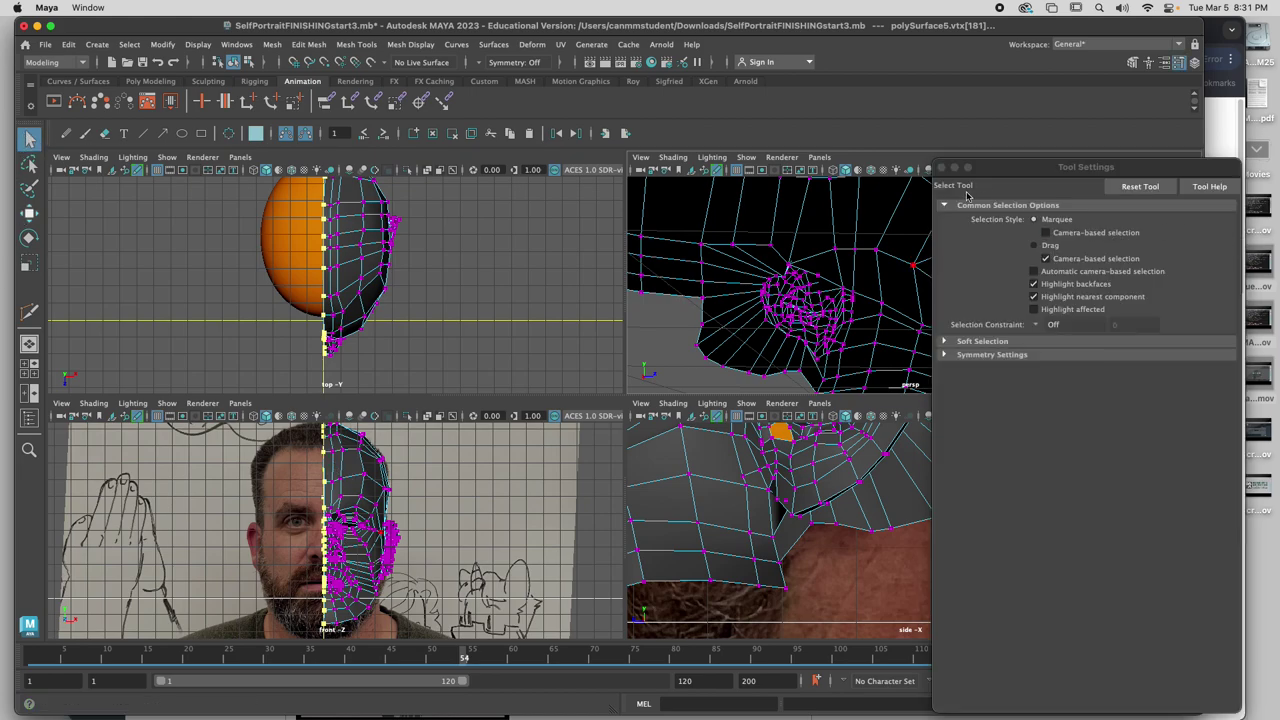
{"action": "left_click", "coordinate": [941, 168]}
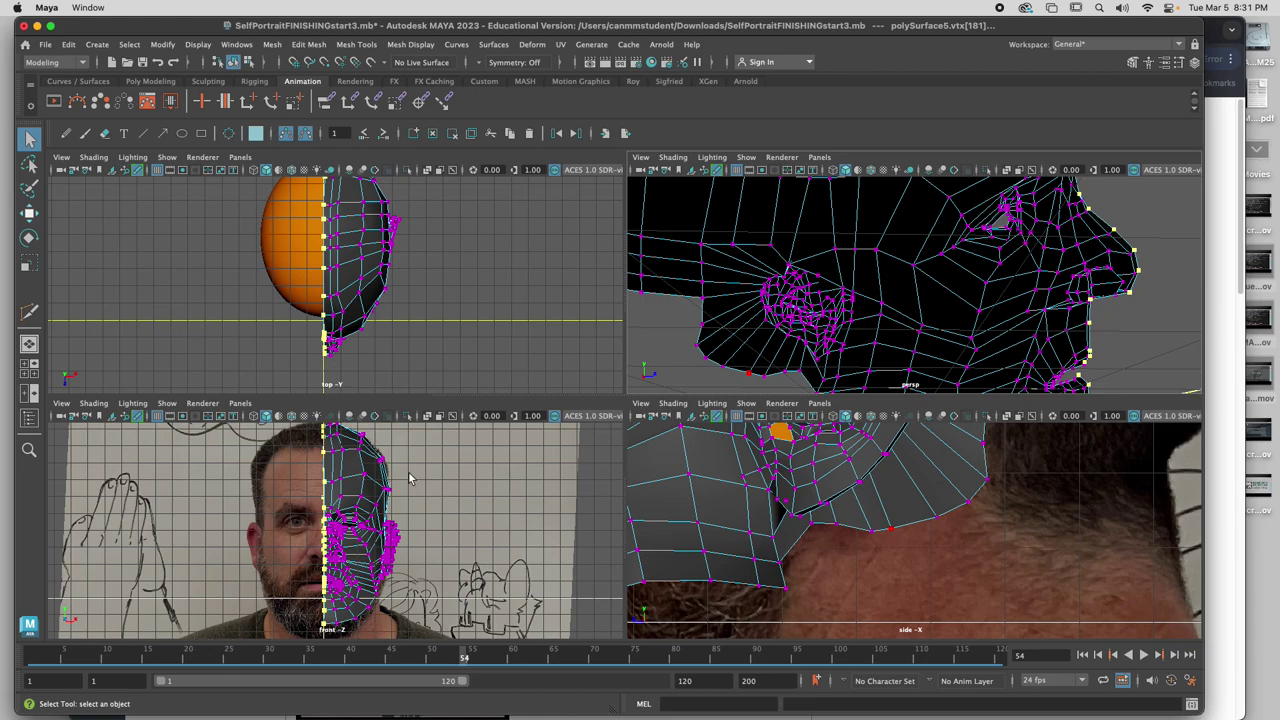
{"action": "scroll", "coordinate": [355, 515], "scroll_direction": "up", "scroll_amount": 4}
{"action": "scroll", "coordinate": [355, 515], "scroll_direction": "down", "scroll_amount": 2}
{"action": "middle_click_drag", "start_coordinate": [371, 509], "coordinate": [369, 571], "text": "alt"}
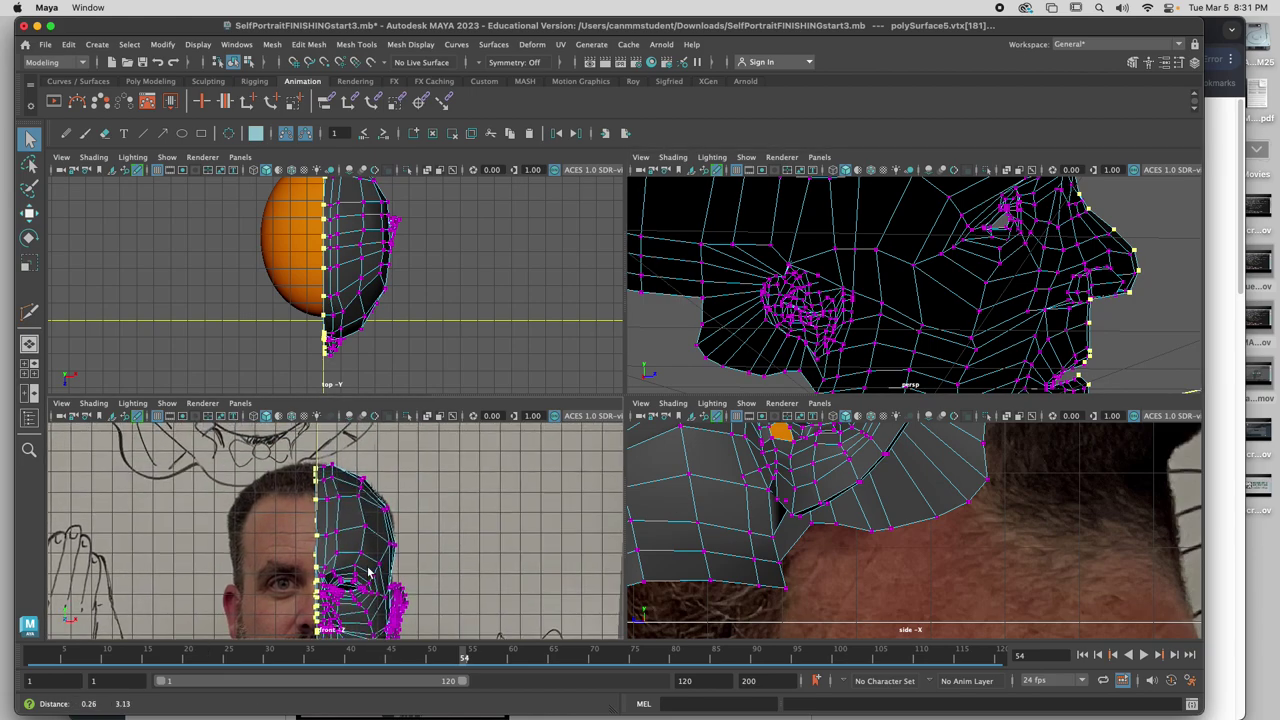
{"action": "left_click_drag", "start_coordinate": [856, 362], "coordinate": [757, 325], "text": "alt"}
{"action": "left_click_drag", "start_coordinate": [792, 233], "coordinate": [785, 205], "text": "alt"}
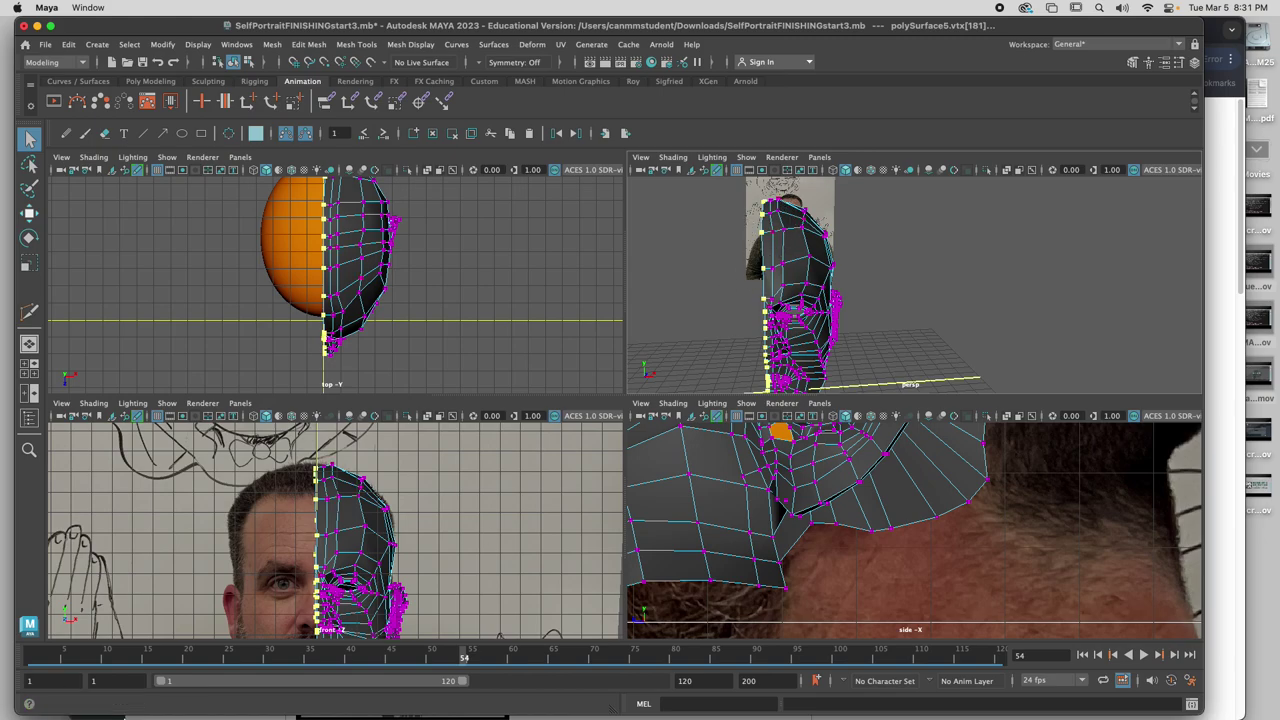
Align the selected centre-line vertices to absolute X 0 with the MEL command "move -x -a 0;" and return to object mode
{"action": "left_click", "coordinate": [674, 703]}
{"action": "type", "text": "move -x -a 0;"}
{"action": "key", "text": "Return"}
{"action": "left_click_drag", "start_coordinate": [852, 288], "coordinate": [825, 275], "text": "alt"}
{"action": "right_click_drag", "start_coordinate": [806, 256], "coordinate": [838, 236]}
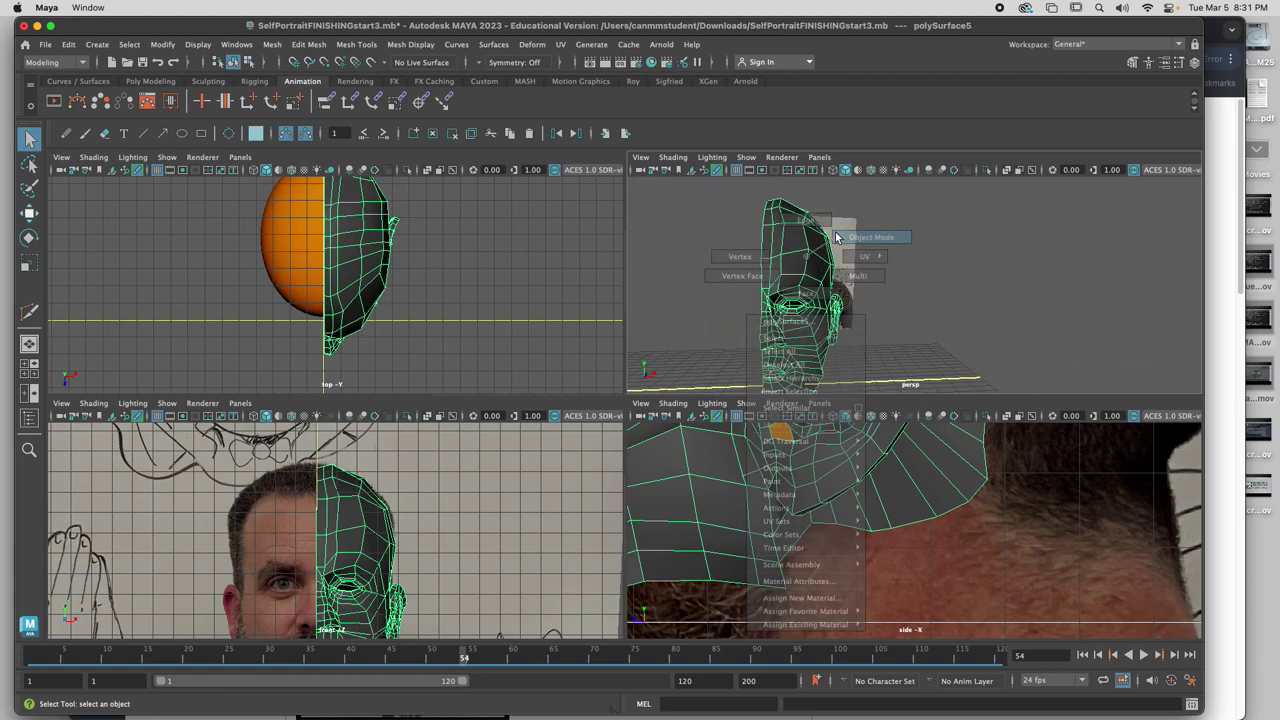
{"action": "left_click", "coordinate": [838, 236]}
Turn on smooth mesh preview for the half head and examine its open inner side and face
{"action": "left_click_drag", "start_coordinate": [806, 258], "coordinate": [766, 266], "text": "alt"}
{"action": "left_click", "coordinate": [795, 269]}
{"action": "scroll", "coordinate": [816, 318], "scroll_direction": "up", "scroll_amount": 4}
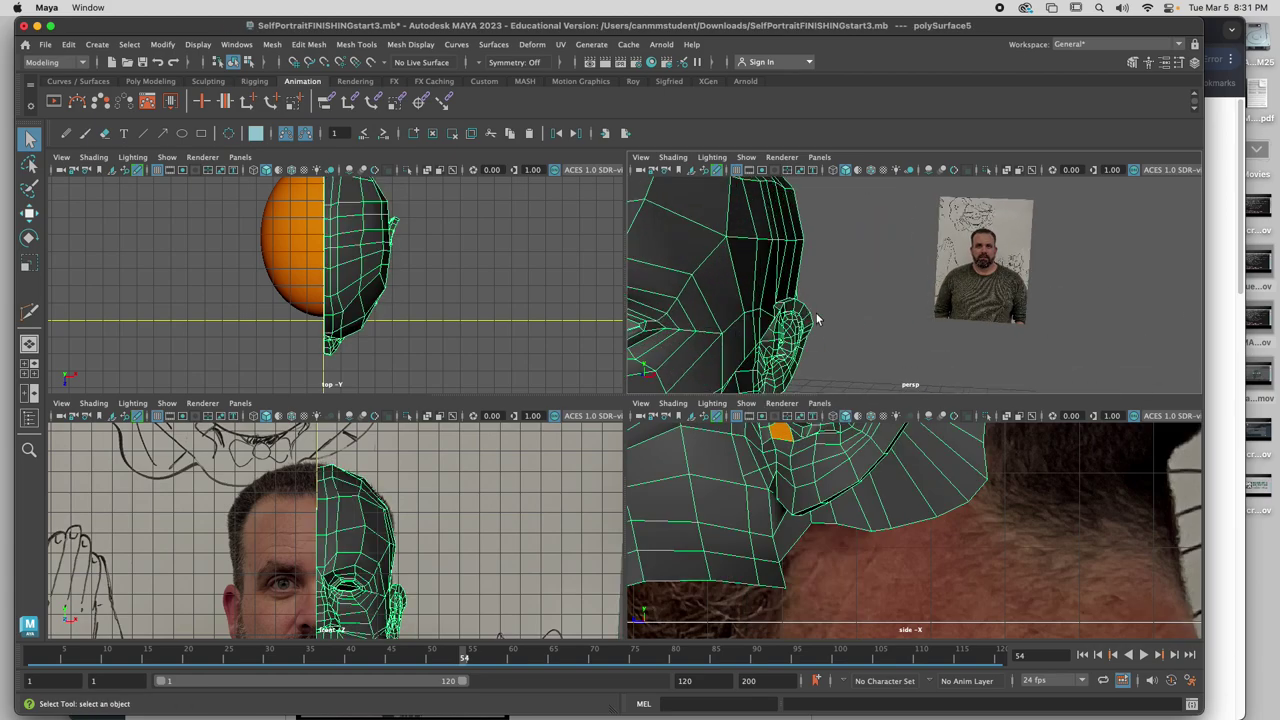
{"action": "key", "text": "3"}
{"action": "scroll", "coordinate": [816, 319], "scroll_direction": "down", "scroll_amount": 4}
{"action": "left_click_drag", "start_coordinate": [816, 319], "coordinate": [722, 305], "text": "alt"}
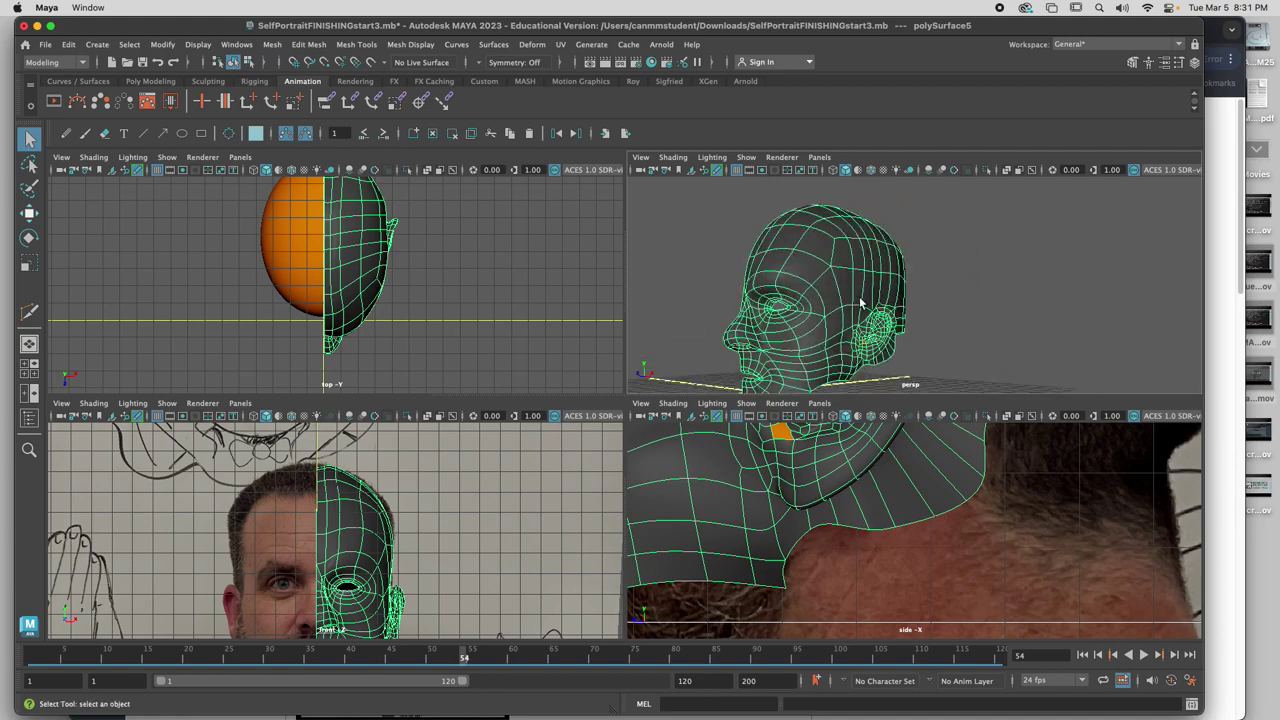
{"action": "middle_click_drag", "start_coordinate": [862, 303], "coordinate": [858, 298], "text": "alt"}
{"action": "left_click_drag", "start_coordinate": [858, 298], "coordinate": [1060, 285], "text": "alt"}
{"action": "key", "text": "space"}
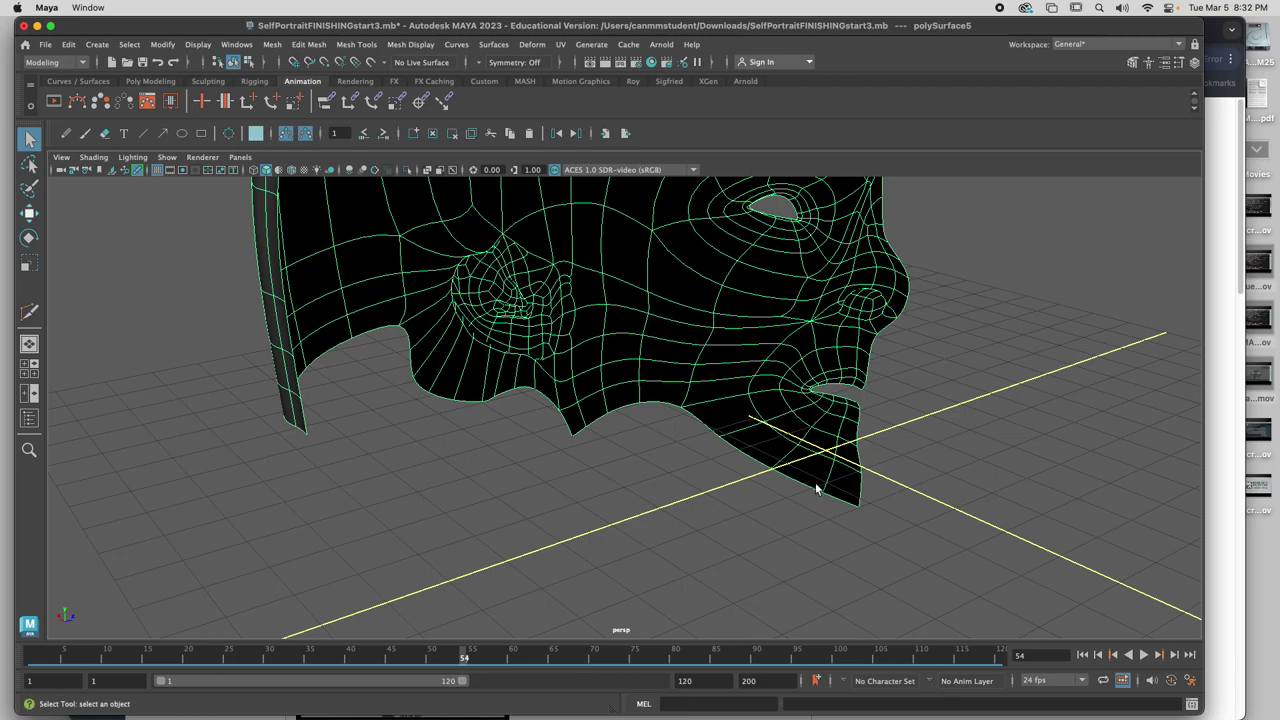
{"action": "left_click_drag", "start_coordinate": [816, 487], "coordinate": [700, 371], "text": "alt"}
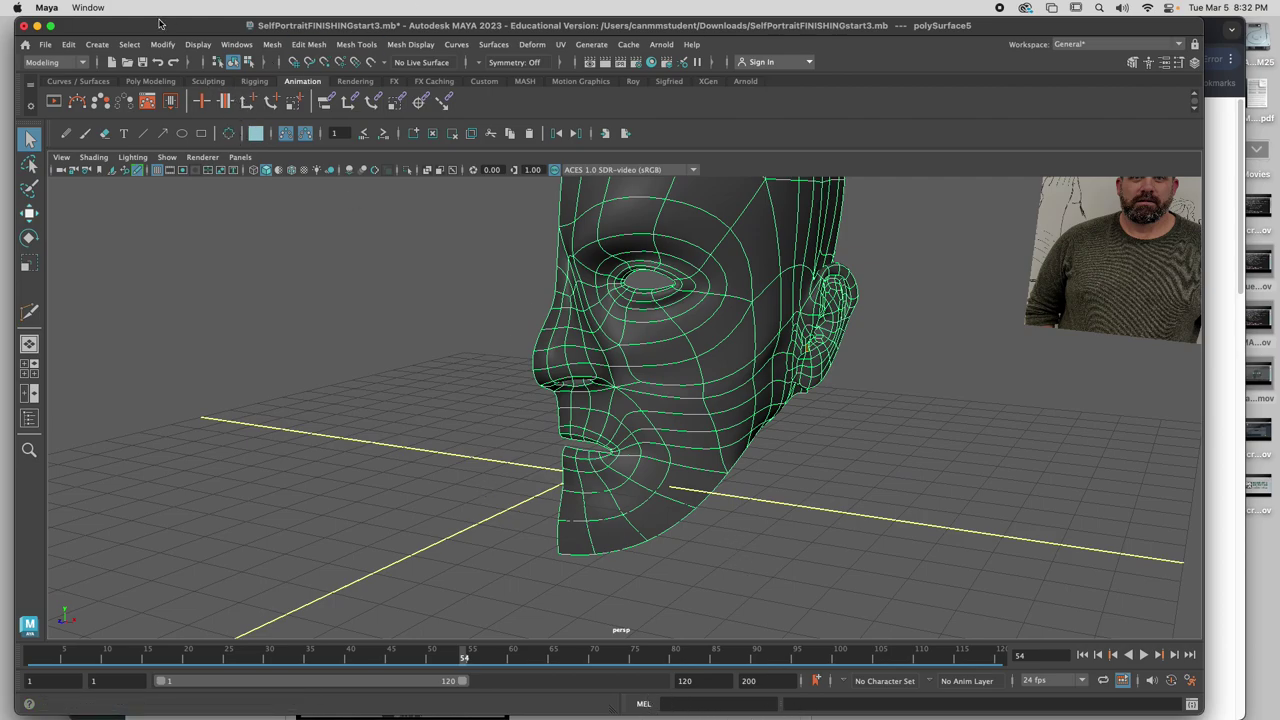
Mirror the half head across the world X axis in the negative direction, combining it with the original and merging border vertices
{"action": "left_click", "coordinate": [328, 45]}
{"action": "key", "text": "Escape"}
{"action": "left_click_drag", "start_coordinate": [714, 371], "coordinate": [770, 375], "text": "alt"}
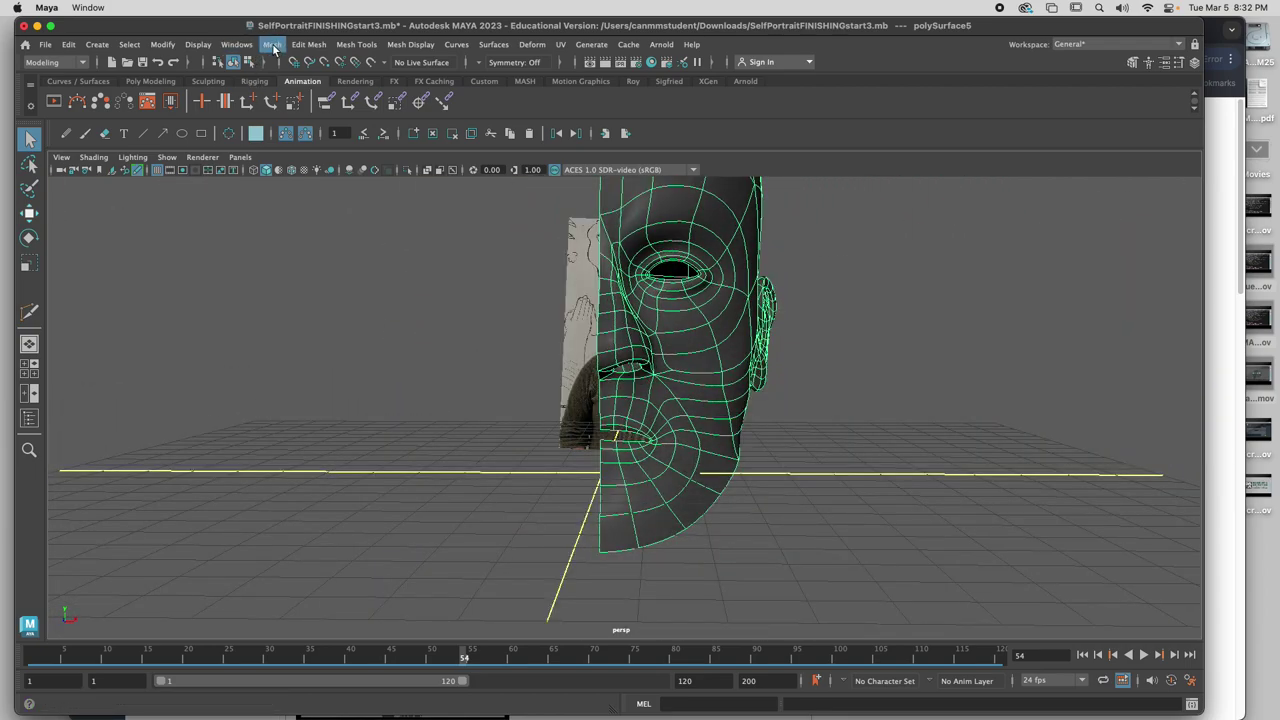
{"action": "left_click", "coordinate": [272, 44]}
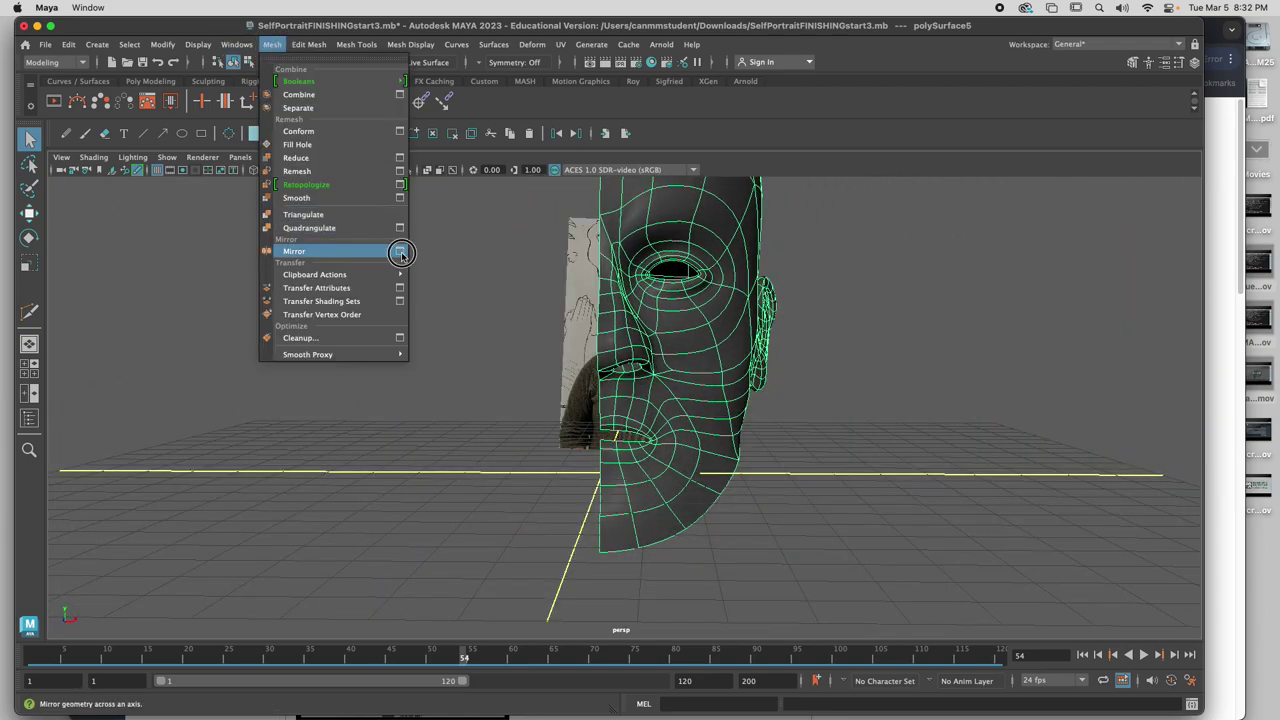
{"action": "left_click", "coordinate": [401, 252]}
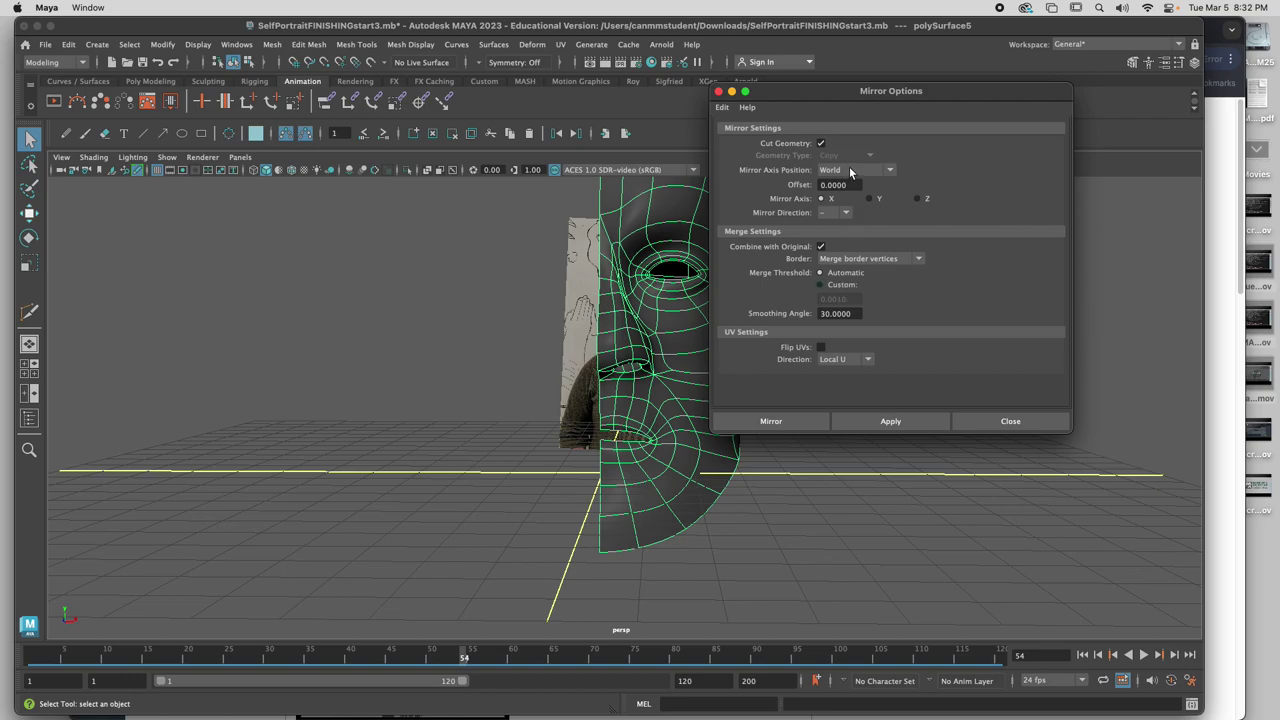
{"action": "left_click", "coordinate": [774, 424]}
{"action": "left_click", "coordinate": [816, 417]}
Examine the mirrored head from below, the front and the side, including the centre seam on top of the skull
{"action": "left_click_drag", "start_coordinate": [816, 456], "coordinate": [773, 441], "text": "alt"}
{"action": "left_click", "coordinate": [773, 441]}
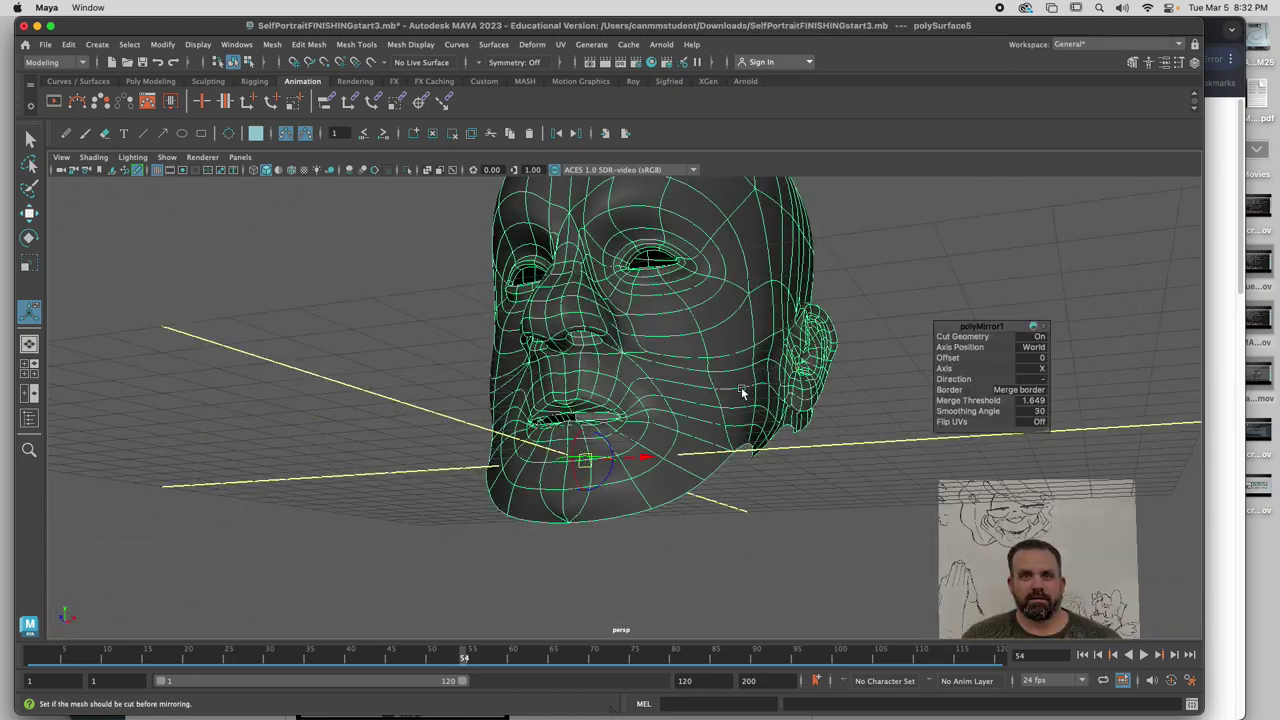
{"action": "left_click_drag", "start_coordinate": [737, 391], "coordinate": [747, 296], "text": "alt"}
{"action": "middle_click_drag", "start_coordinate": [645, 280], "coordinate": [571, 623], "text": "alt"}
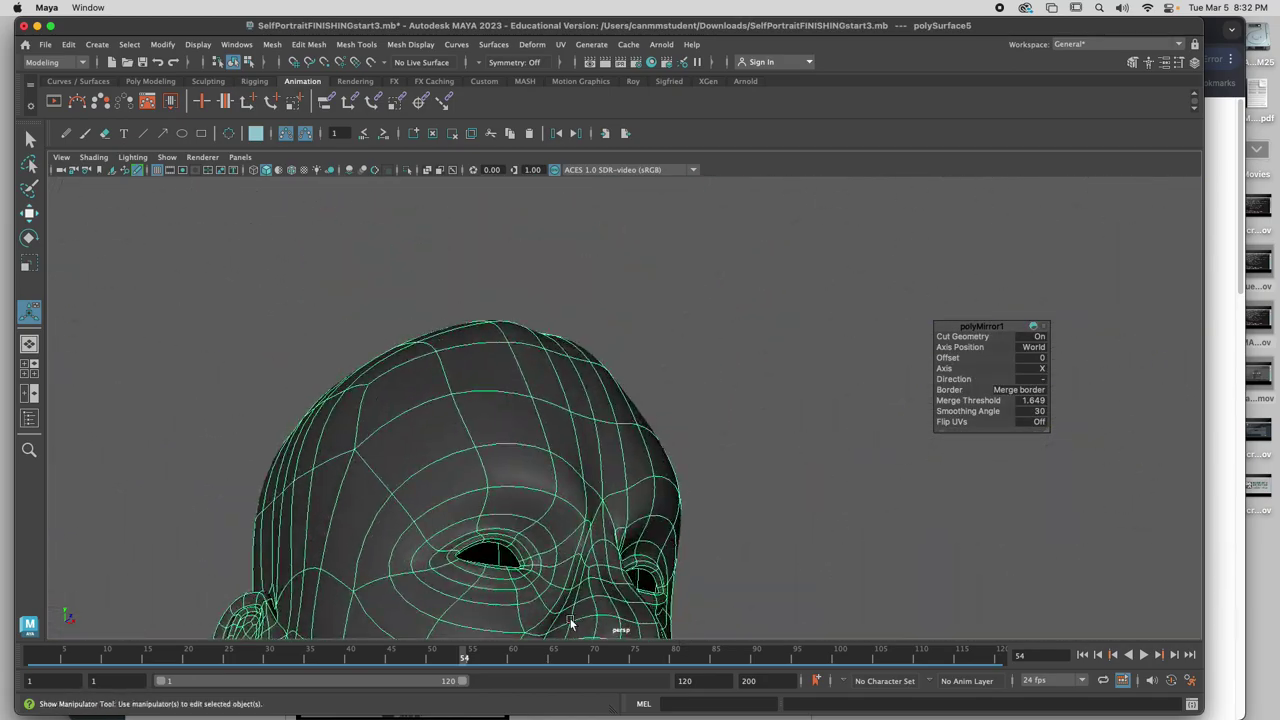
{"action": "left_click_drag", "start_coordinate": [571, 623], "coordinate": [456, 622], "text": "alt"}
{"action": "left_click_drag", "start_coordinate": [600, 522], "coordinate": [566, 508], "text": "alt"}
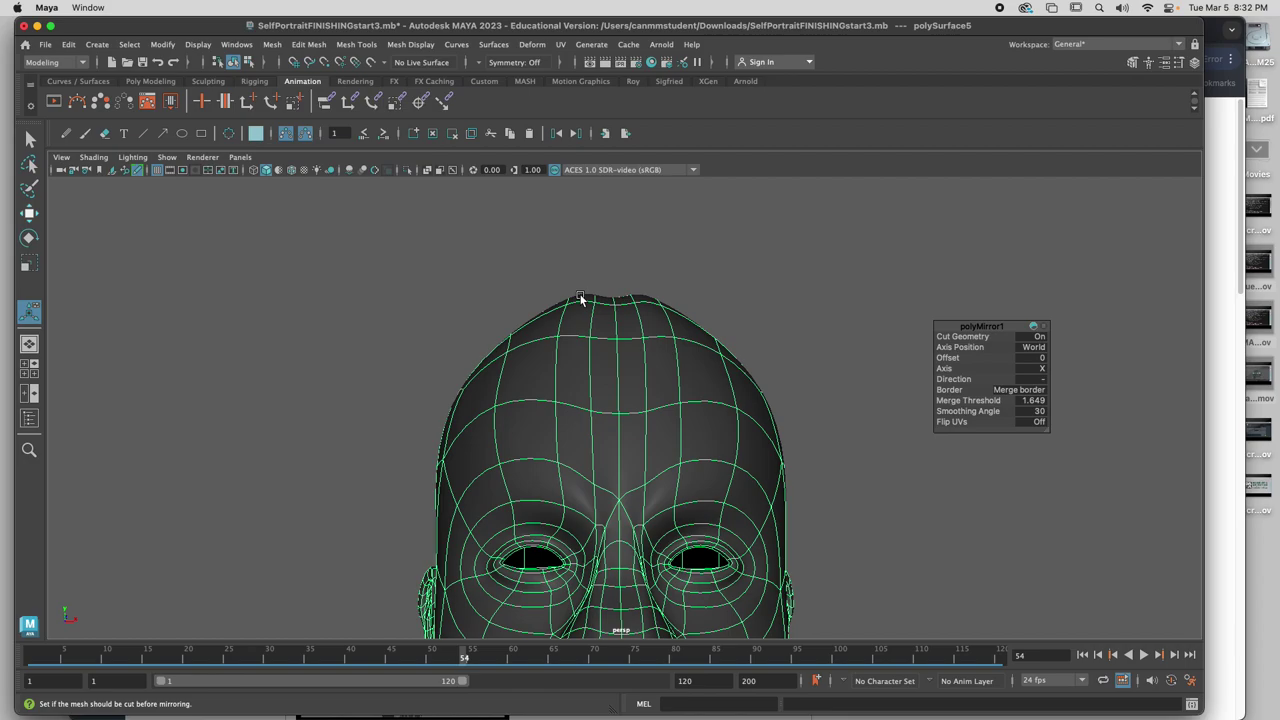
{"action": "left_click_drag", "start_coordinate": [615, 315], "coordinate": [831, 314], "text": "alt"}
{"action": "left_click", "coordinate": [831, 314]}
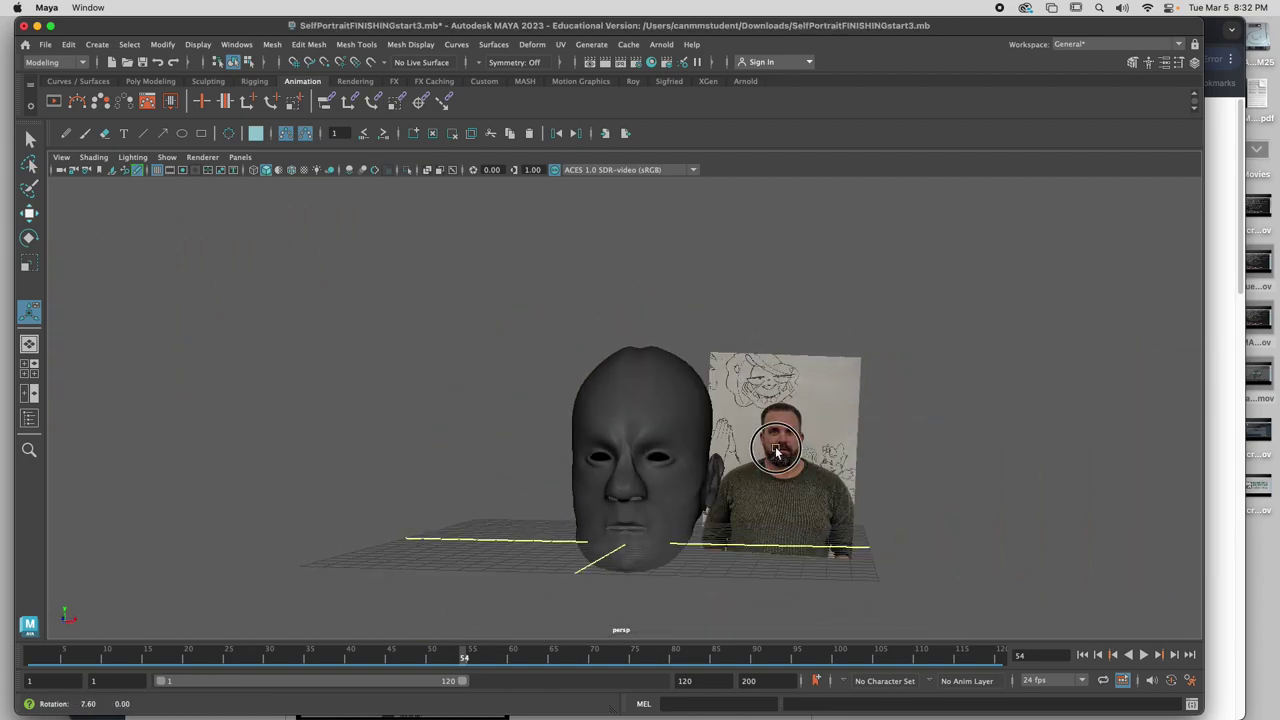
{"action": "left_click_drag", "start_coordinate": [760, 445], "coordinate": [674, 449], "text": "alt"}
{"action": "left_click", "coordinate": [731, 491]}
{"action": "scroll", "coordinate": [741, 499], "scroll_direction": "up", "scroll_amount": 5}
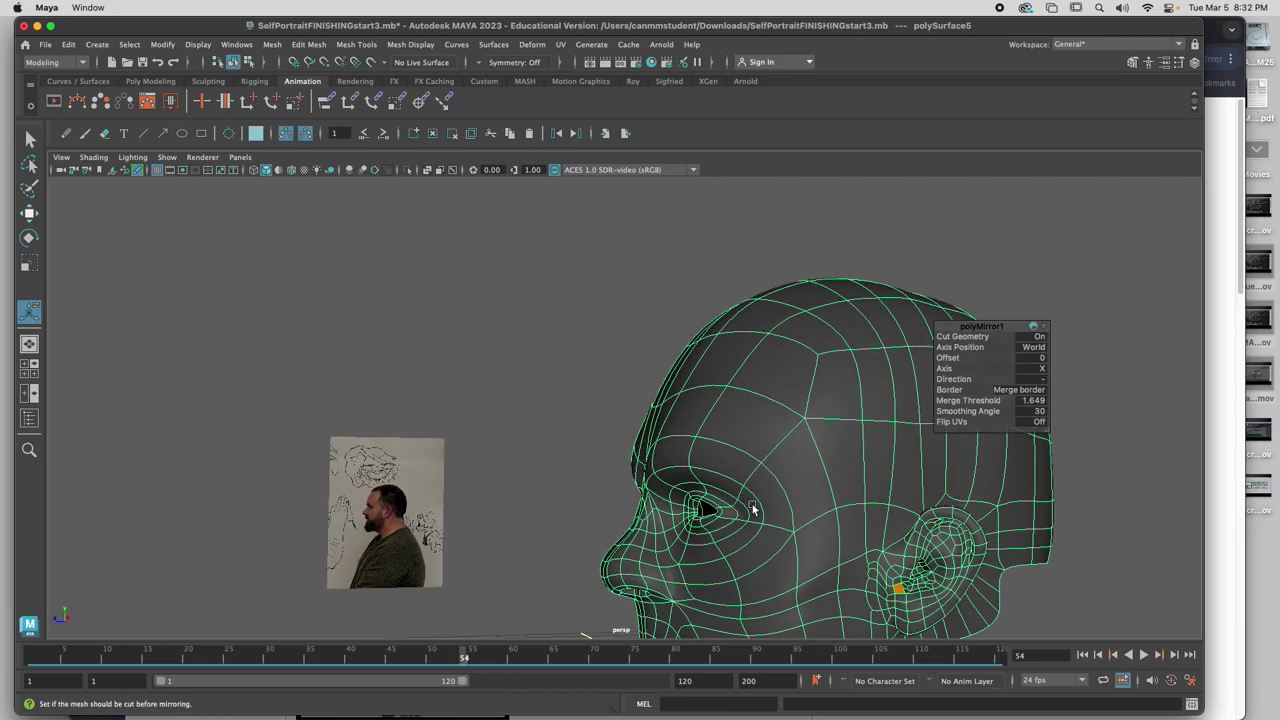
{"action": "middle_click_drag", "start_coordinate": [754, 508], "coordinate": [655, 440], "text": "alt"}
Try to raise a cheek edge beside the nose with symmetry off, and undo the move
{"action": "right_click_drag", "start_coordinate": [655, 440], "coordinate": [652, 286]}
{"action": "left_click", "coordinate": [678, 583]}
{"action": "left_click", "coordinate": [656, 503]}
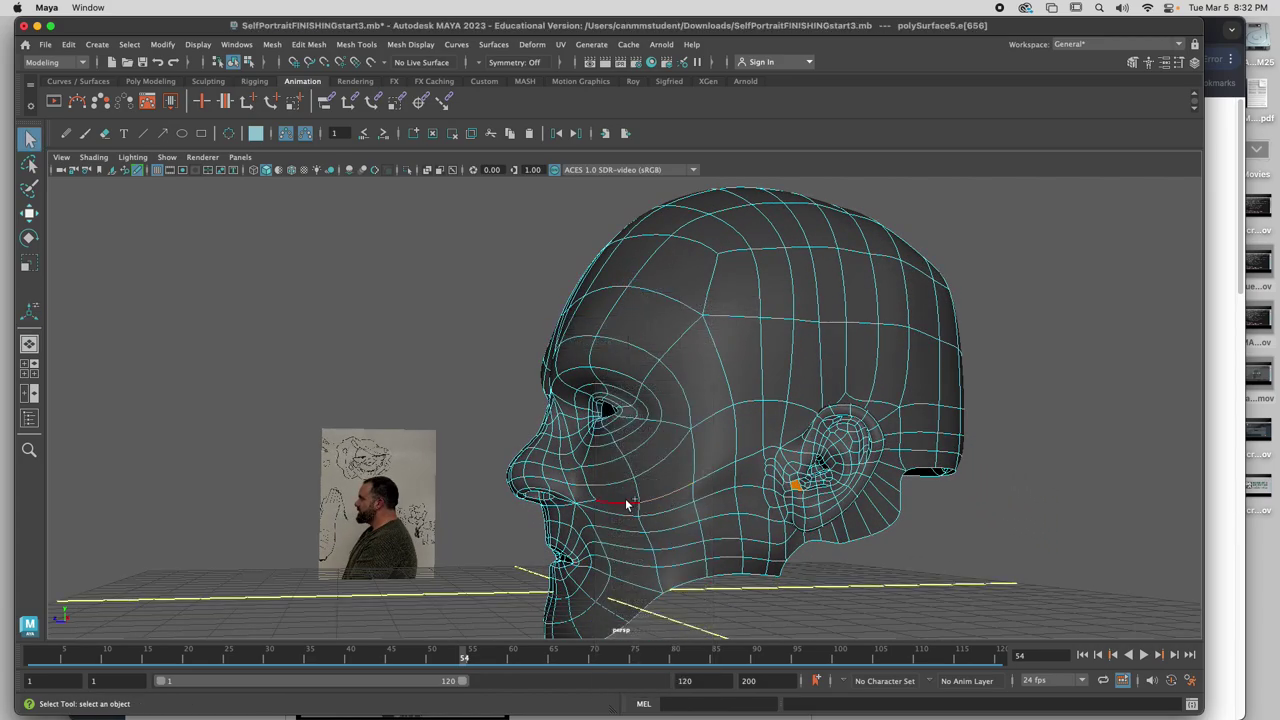
{"action": "key", "text": "w"}
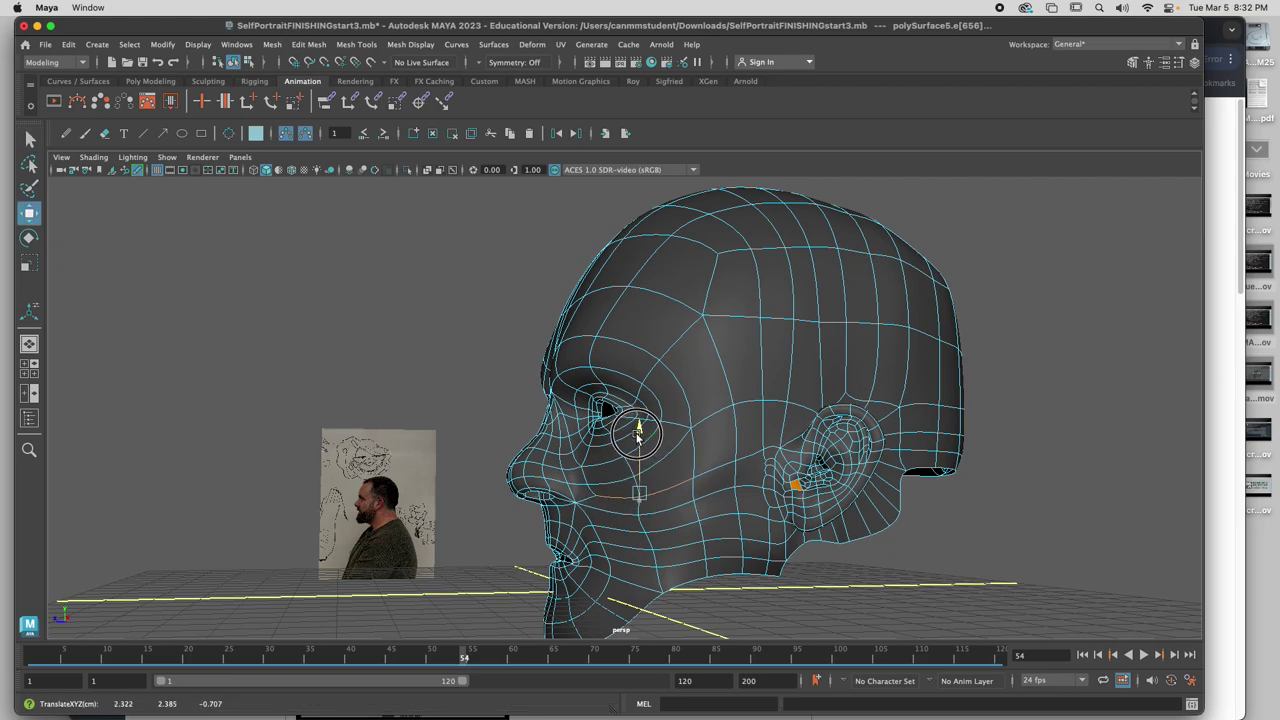
{"action": "left_click_drag", "start_coordinate": [637, 435], "coordinate": [637, 426]}
{"action": "left_click_drag", "start_coordinate": [600, 487], "coordinate": [880, 515]}
{"action": "key", "text": "b"}
{"action": "key", "text": "super+z"}
{"action": "key", "text": "super+z"}
{"action": "key", "text": "super+z"}
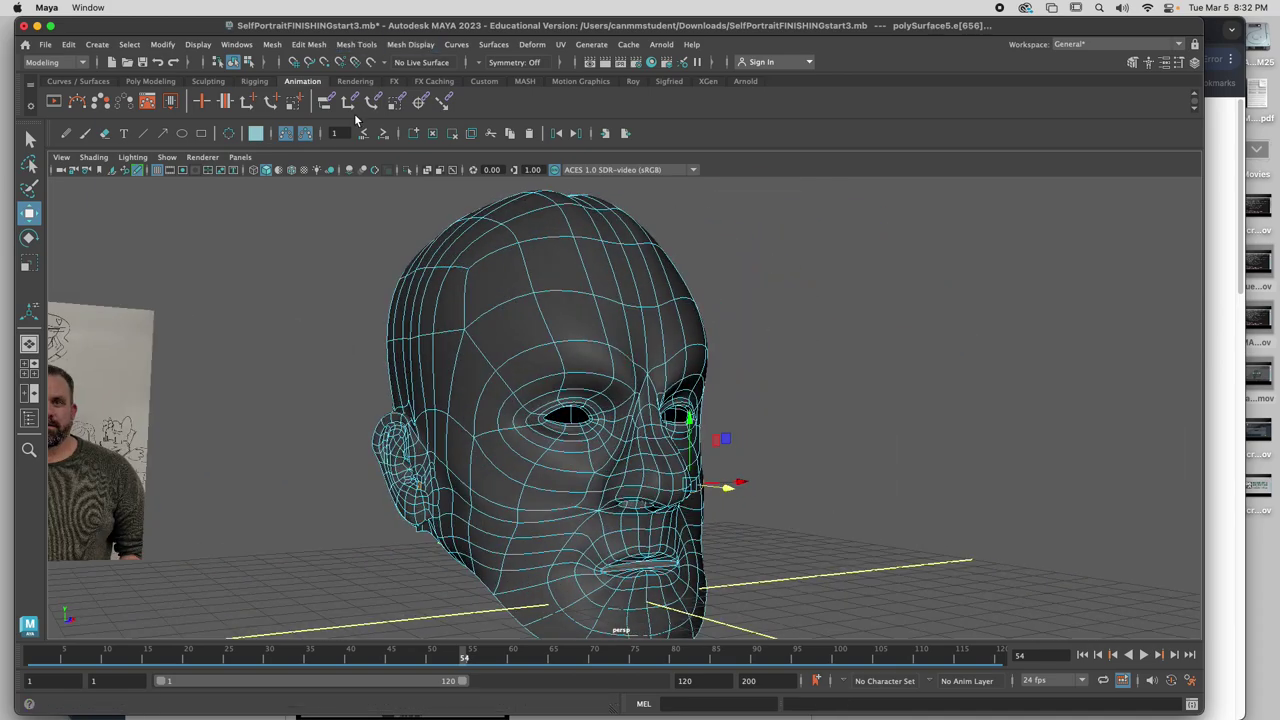
Turn on Object X symmetry for editing the mirrored head
{"action": "left_click", "coordinate": [487, 64]}
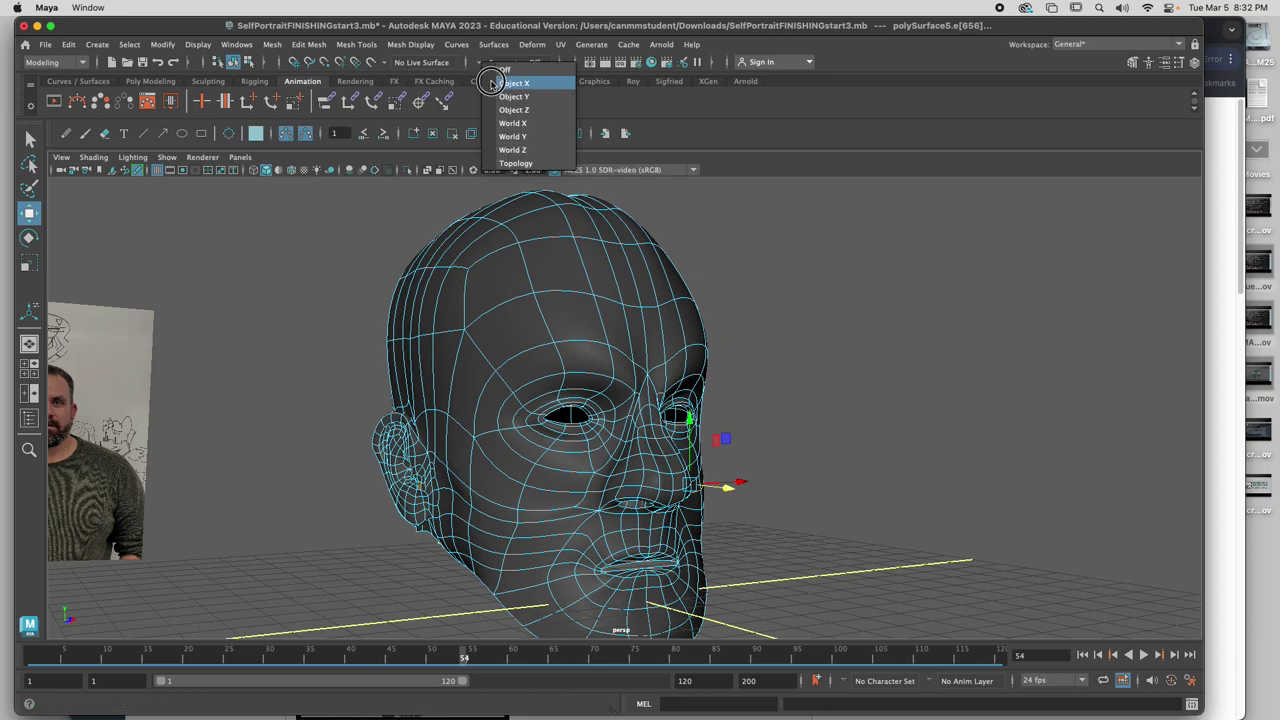
{"action": "left_click", "coordinate": [491, 84]}
{"action": "left_click_drag", "start_coordinate": [645, 342], "coordinate": [510, 342], "text": "alt"}
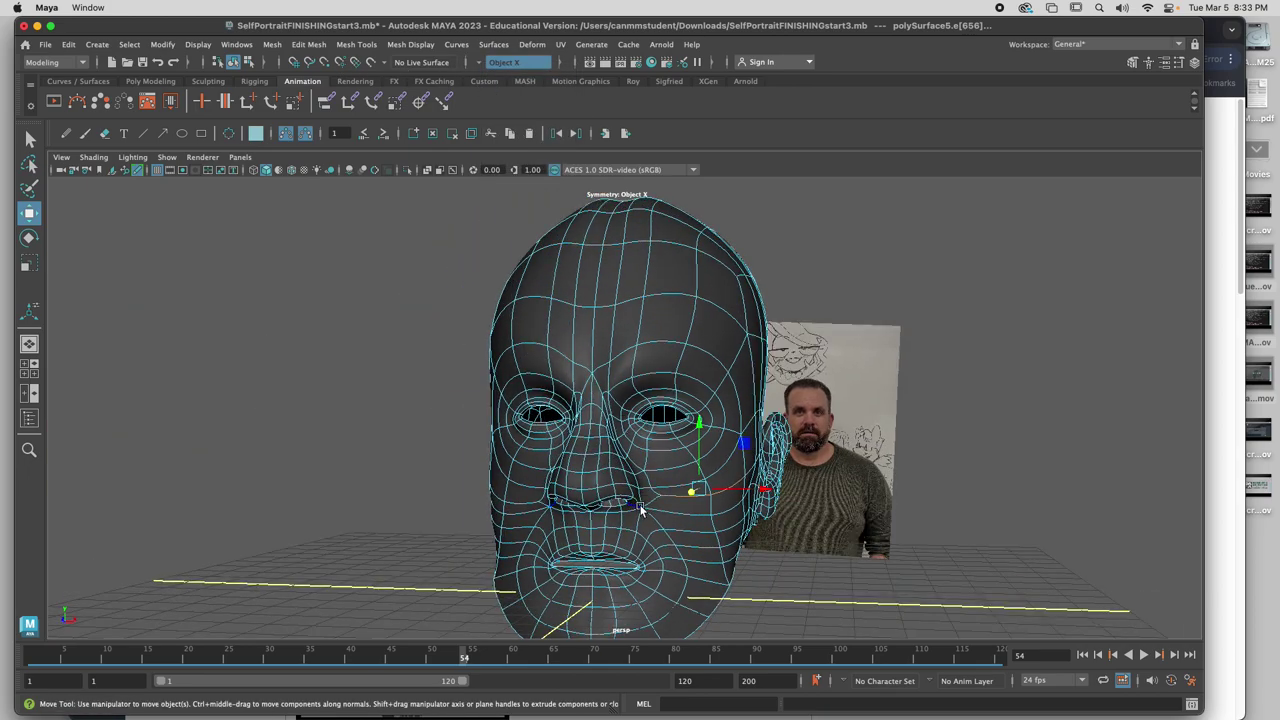
Switch to vertex selection and symmetrically move the vertices beside the nostrils inward and upward, including the one just above on the cheek
{"action": "right_click_drag", "start_coordinate": [640, 510], "coordinate": [594, 343]}
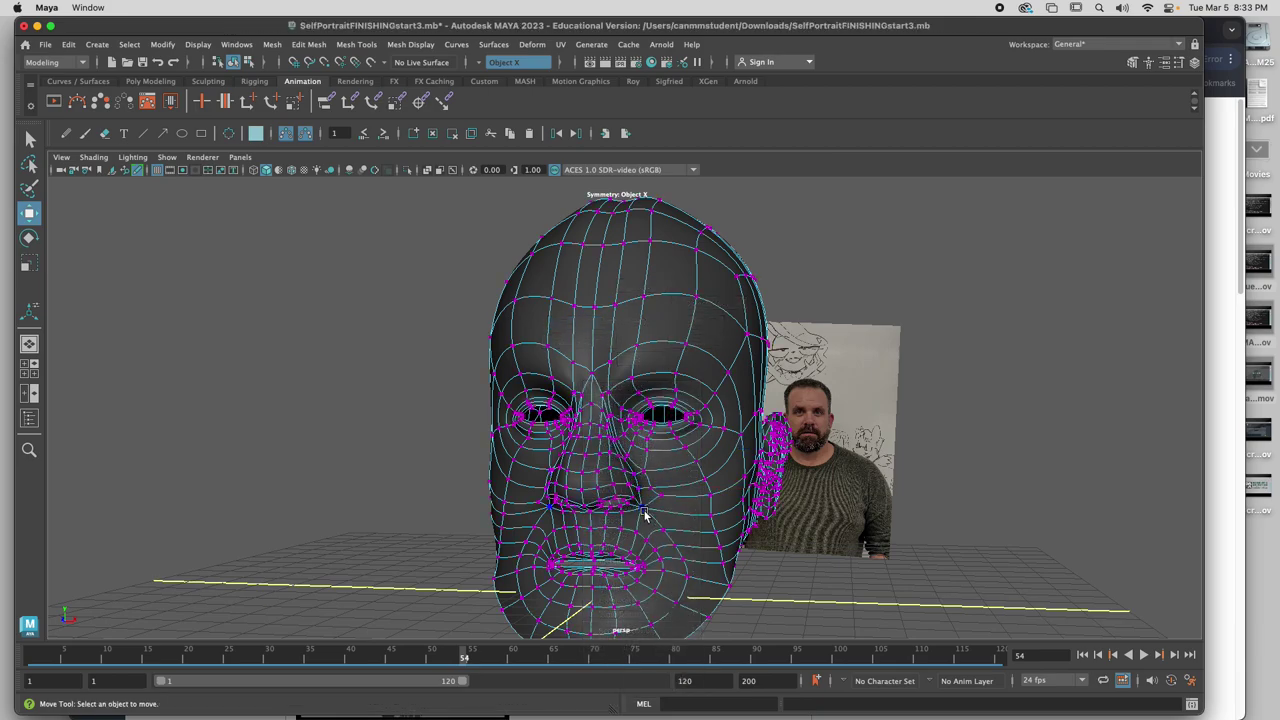
{"action": "left_click", "coordinate": [640, 510]}
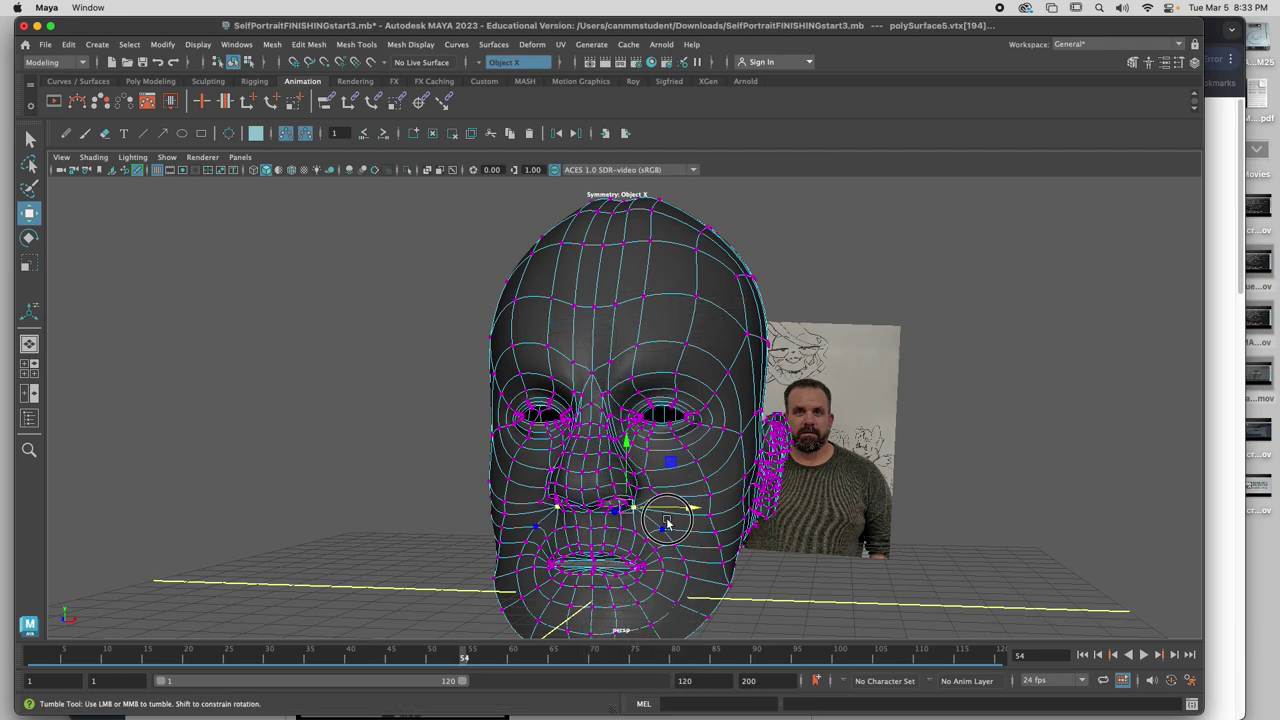
{"action": "left_click_drag", "start_coordinate": [667, 522], "coordinate": [632, 510], "text": "alt"}
{"action": "left_click_drag", "start_coordinate": [615, 451], "coordinate": [612, 437]}
{"action": "left_click_drag", "start_coordinate": [621, 520], "coordinate": [657, 485], "text": "alt"}
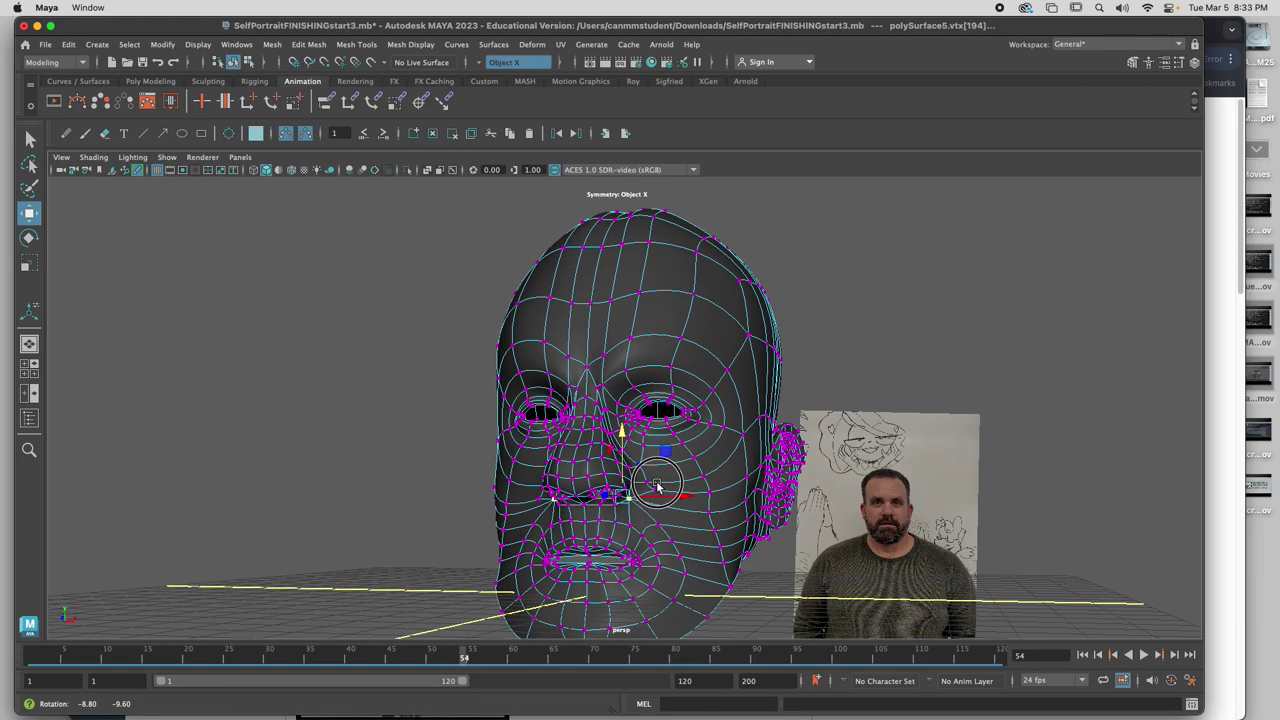
{"action": "left_click", "coordinate": [632, 485]}
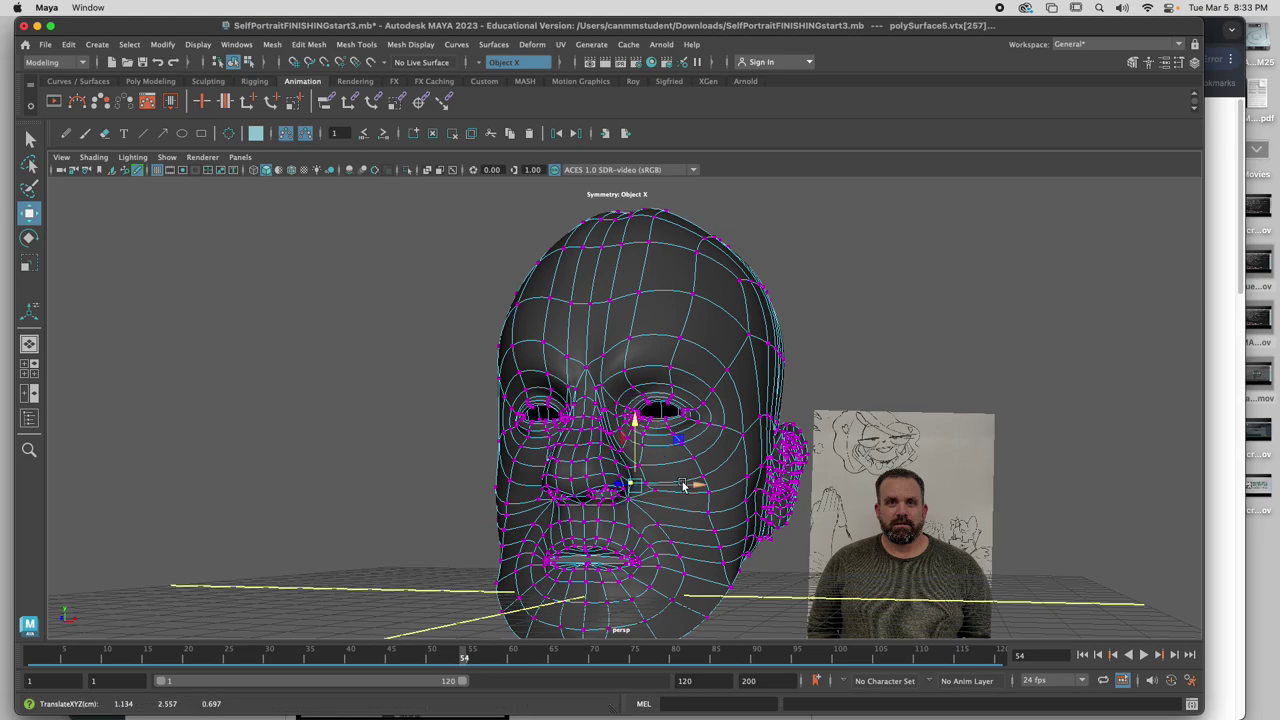
{"action": "mouse_move", "coordinate": [684, 486]}
{"action": "left_mouse_down", "text": "alt"}
{"action": "mouse_move", "coordinate": [735, 490]}
{"action": "mouse_move", "coordinate": [665, 478]}
{"action": "left_mouse_up", "text": "alt"}
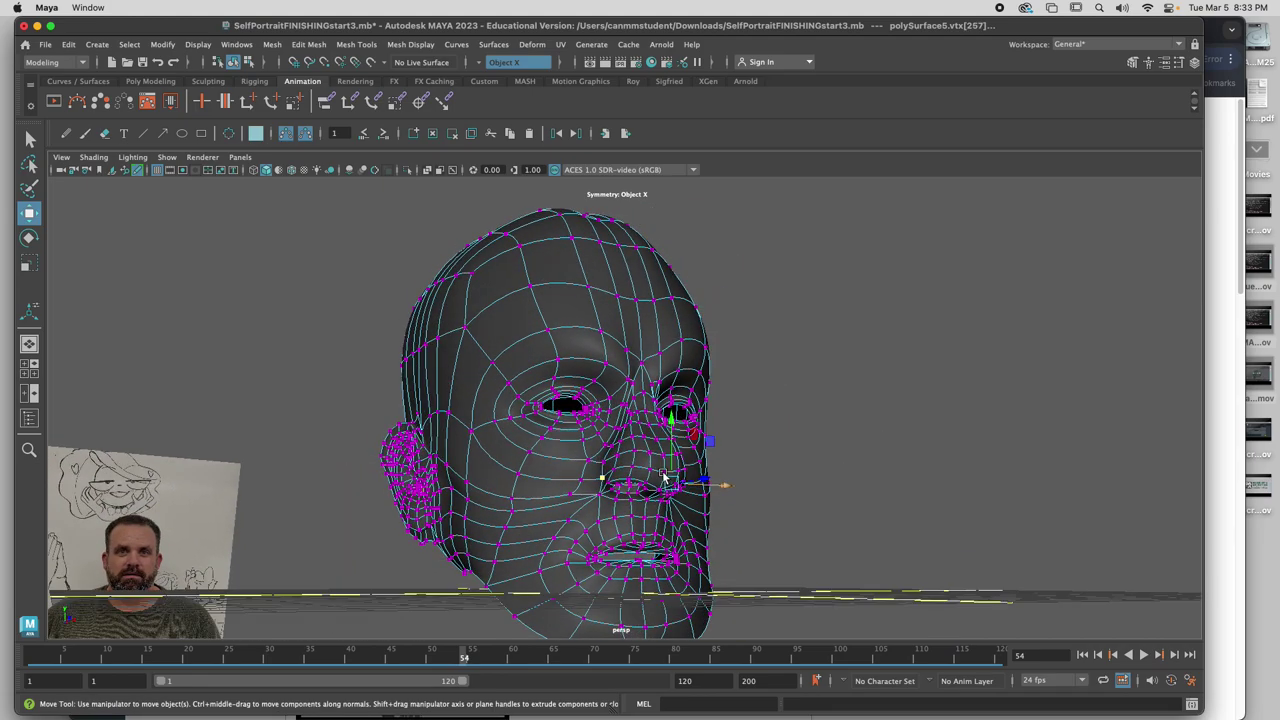
Raise the centre-line vertex just above the nose tip slightly and return to object mode
{"action": "left_click_drag", "start_coordinate": [749, 529], "coordinate": [714, 455], "text": "alt"}
{"action": "left_click", "coordinate": [749, 480]}
{"action": "left_click", "coordinate": [720, 470]}
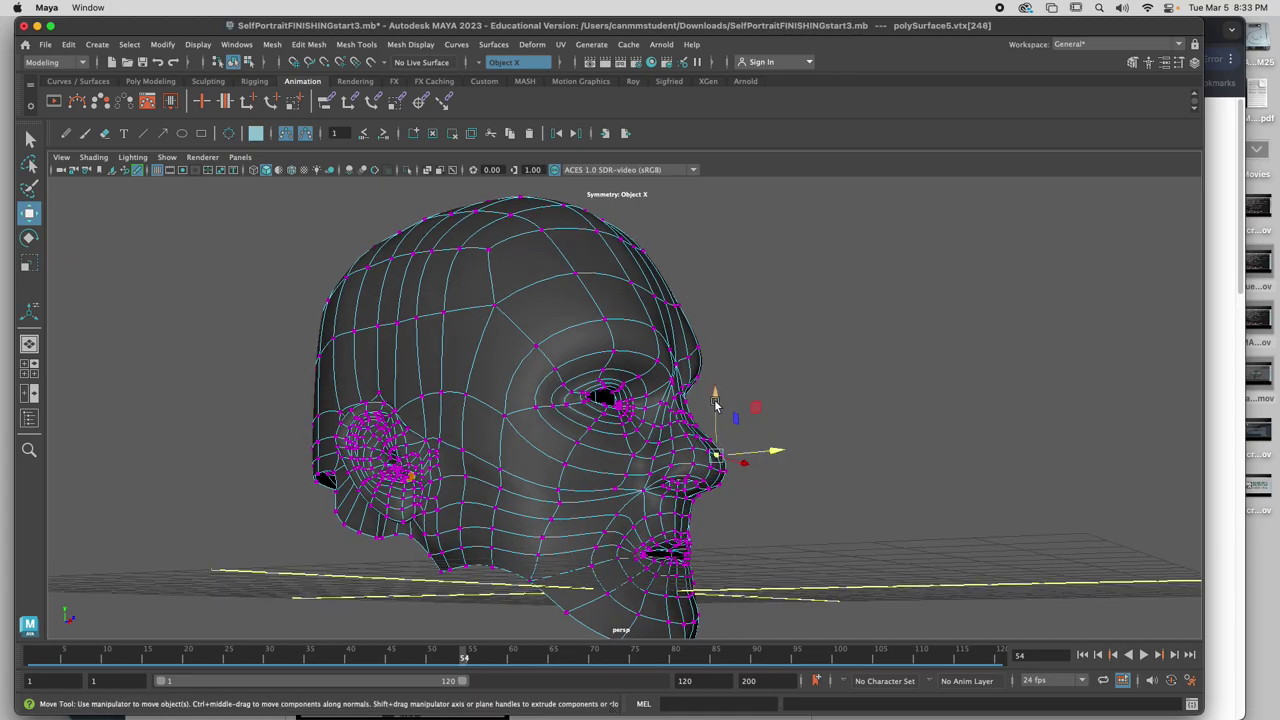
{"action": "left_click_drag", "start_coordinate": [715, 403], "coordinate": [715, 397]}
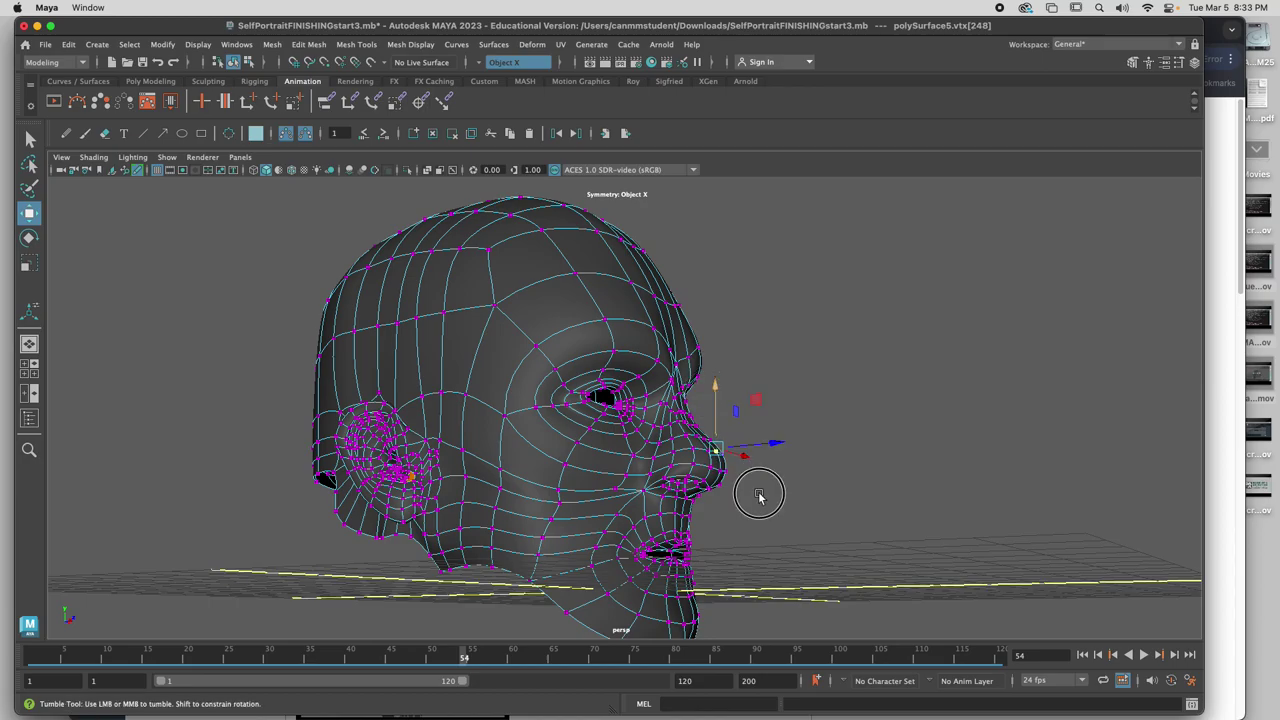
{"action": "left_click_drag", "start_coordinate": [759, 497], "coordinate": [647, 492], "text": "alt"}
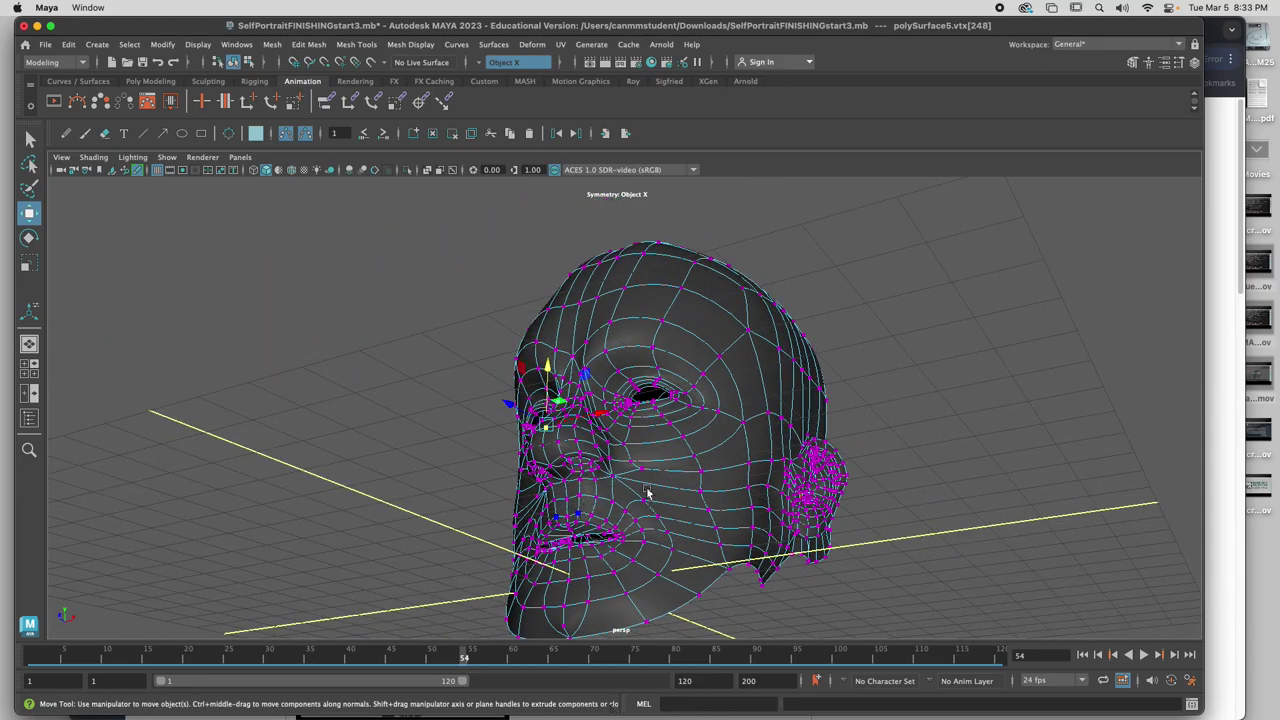
{"action": "right_click_drag", "start_coordinate": [751, 420], "coordinate": [800, 300]}
{"action": "scroll", "coordinate": [845, 535], "scroll_direction": "down", "scroll_amount": 5}
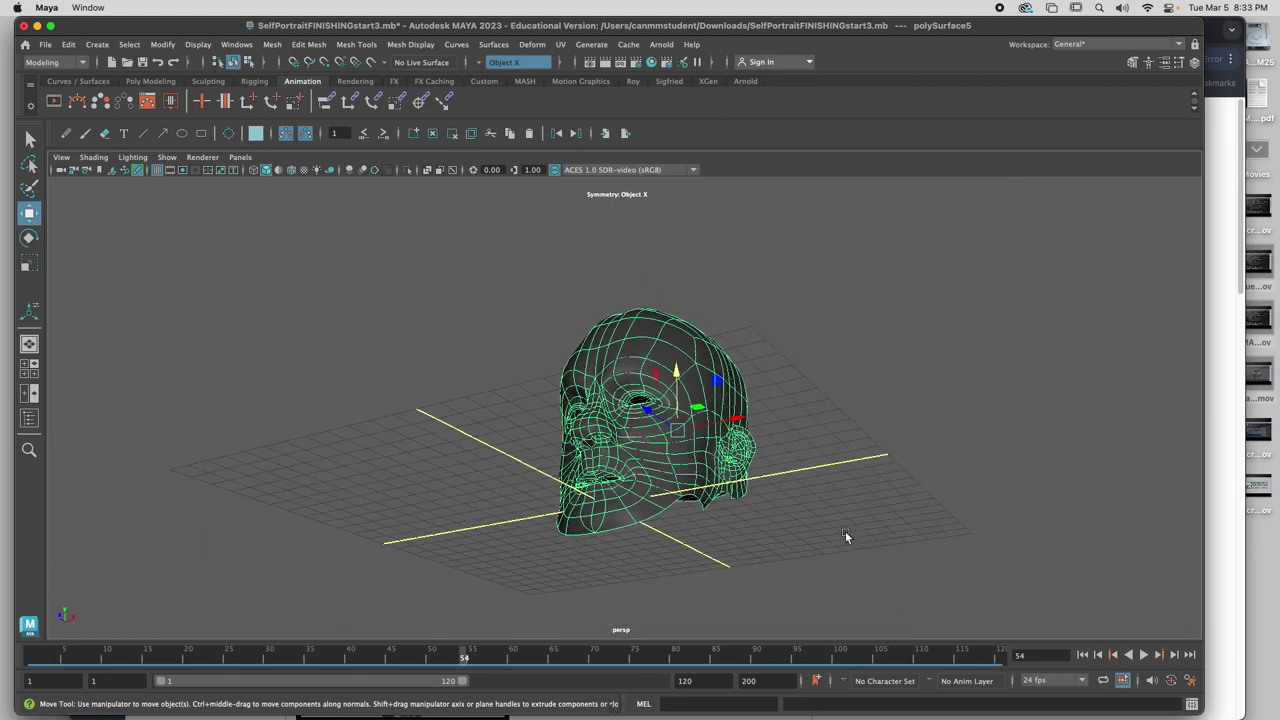
{"action": "left_click_drag", "start_coordinate": [845, 537], "coordinate": [832, 528], "text": "alt"}
Try to raise a centre edge on top of the skull slightly in edge mode, and return to object mode
{"action": "left_click", "coordinate": [744, 476]}
{"action": "left_click_drag", "start_coordinate": [744, 476], "coordinate": [582, 288], "text": "alt"}
{"action": "left_click", "coordinate": [595, 262]}
{"action": "right_click_drag", "start_coordinate": [603, 300], "coordinate": [595, 259]}
{"action": "left_click", "coordinate": [582, 265]}
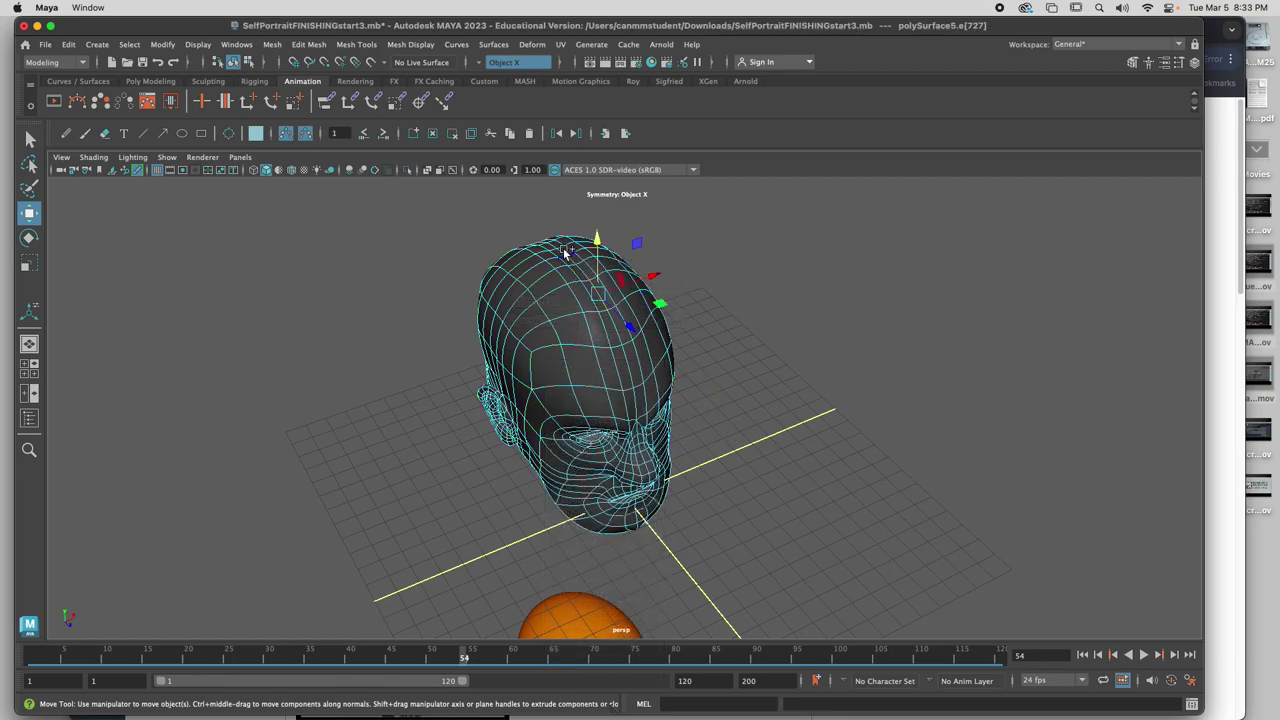
{"action": "left_click", "coordinate": [549, 248]}
{"action": "left_click_drag", "start_coordinate": [574, 224], "coordinate": [575, 219]}
{"action": "left_click_drag", "start_coordinate": [600, 268], "coordinate": [552, 228], "text": "alt"}
{"action": "left_click_drag", "start_coordinate": [681, 316], "coordinate": [621, 234], "text": "alt"}
{"action": "left_click_drag", "start_coordinate": [625, 238], "coordinate": [632, 322], "text": "alt"}
{"action": "right_click_drag", "start_coordinate": [632, 322], "coordinate": [694, 286]}
{"action": "left_click", "coordinate": [709, 531]}
{"action": "scroll", "coordinate": [709, 531], "scroll_direction": "down", "scroll_amount": 3}
{"action": "left_click_drag", "start_coordinate": [622, 522], "coordinate": [745, 506], "text": "alt"}
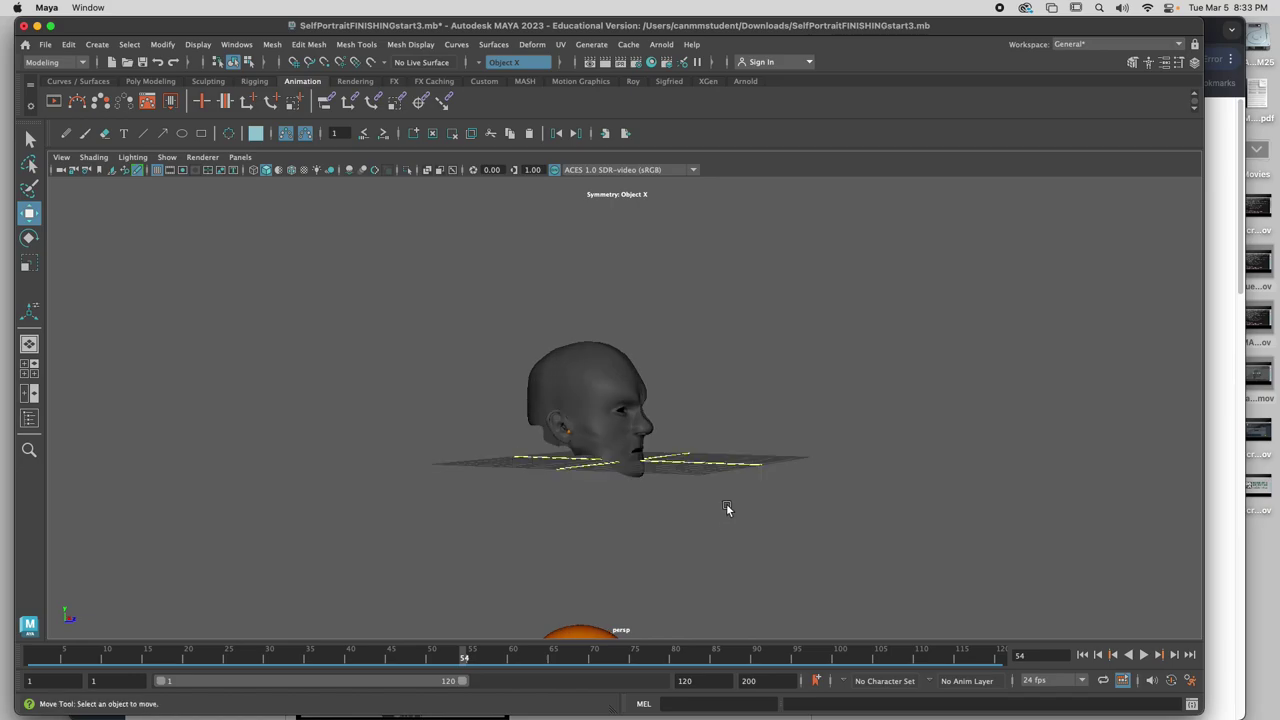
Try to move the whole head up about 3.6 units, and switch to edge selection at the open border below the ear
{"action": "left_click", "coordinate": [579, 397]}
{"action": "left_click_drag", "start_coordinate": [605, 362], "coordinate": [713, 404], "text": "alt"}
{"action": "left_click", "coordinate": [707, 443]}
{"action": "right_click", "coordinate": [713, 404]}
{"action": "left_click", "coordinate": [713, 286]}
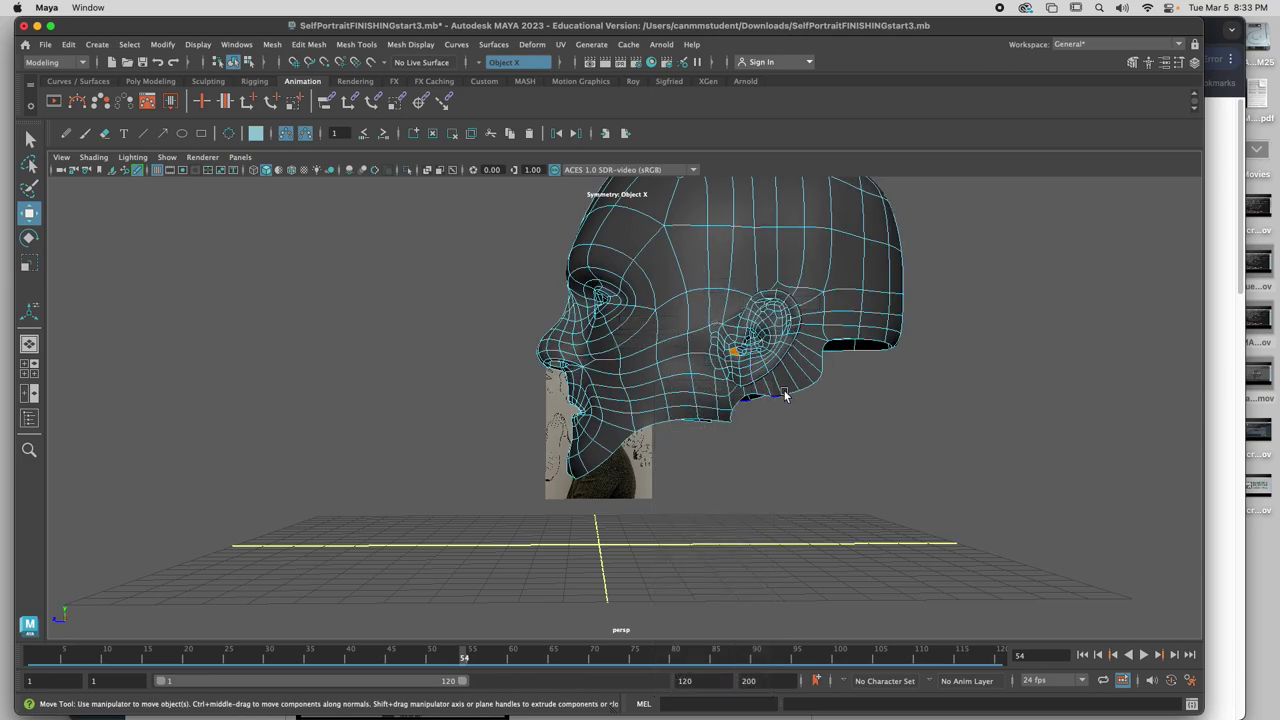
{"action": "left_click", "coordinate": [787, 398]}
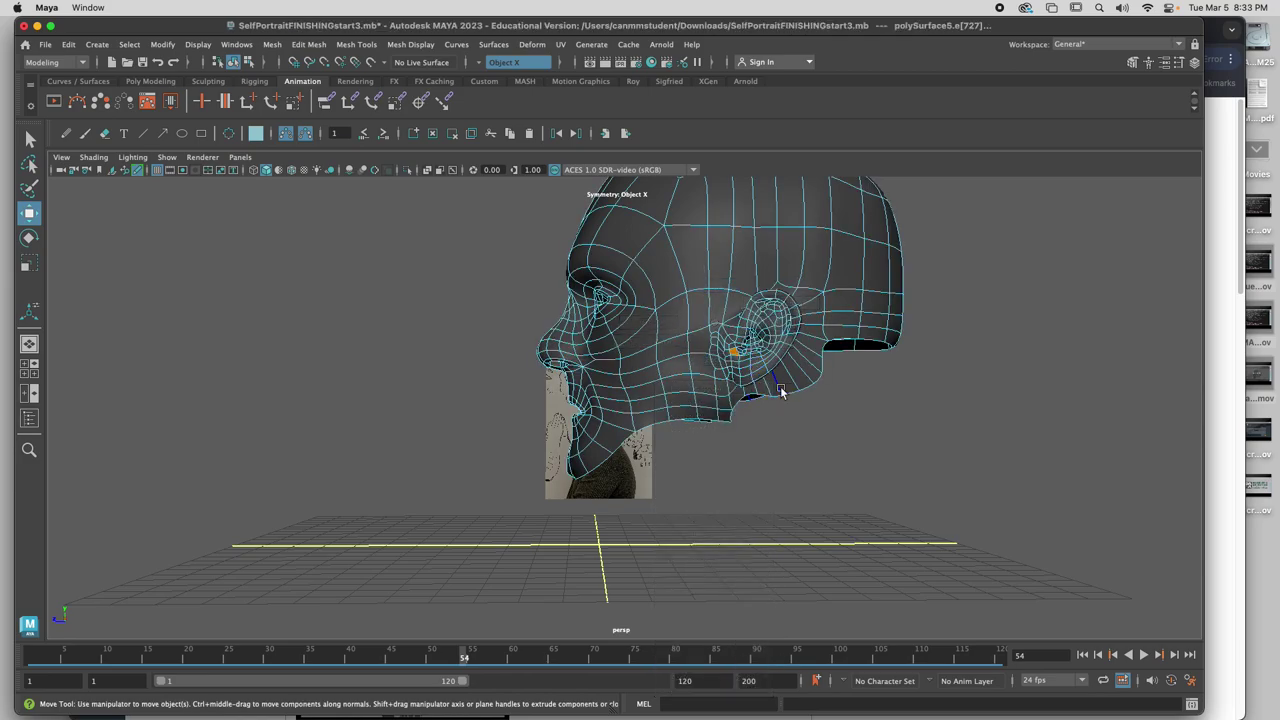
{"action": "left_click_drag", "start_coordinate": [790, 420], "coordinate": [523, 404], "text": "alt"}
Return to object mode and examine the shaded face, comparing the head with the front and side reference photos in the four-view layout
{"action": "right_click_drag", "start_coordinate": [541, 322], "coordinate": [660, 304]}
{"action": "scroll", "coordinate": [730, 458], "scroll_direction": "down", "scroll_amount": 3}
{"action": "left_click", "coordinate": [720, 462]}
{"action": "scroll", "coordinate": [674, 434], "scroll_direction": "up", "scroll_amount": 3}
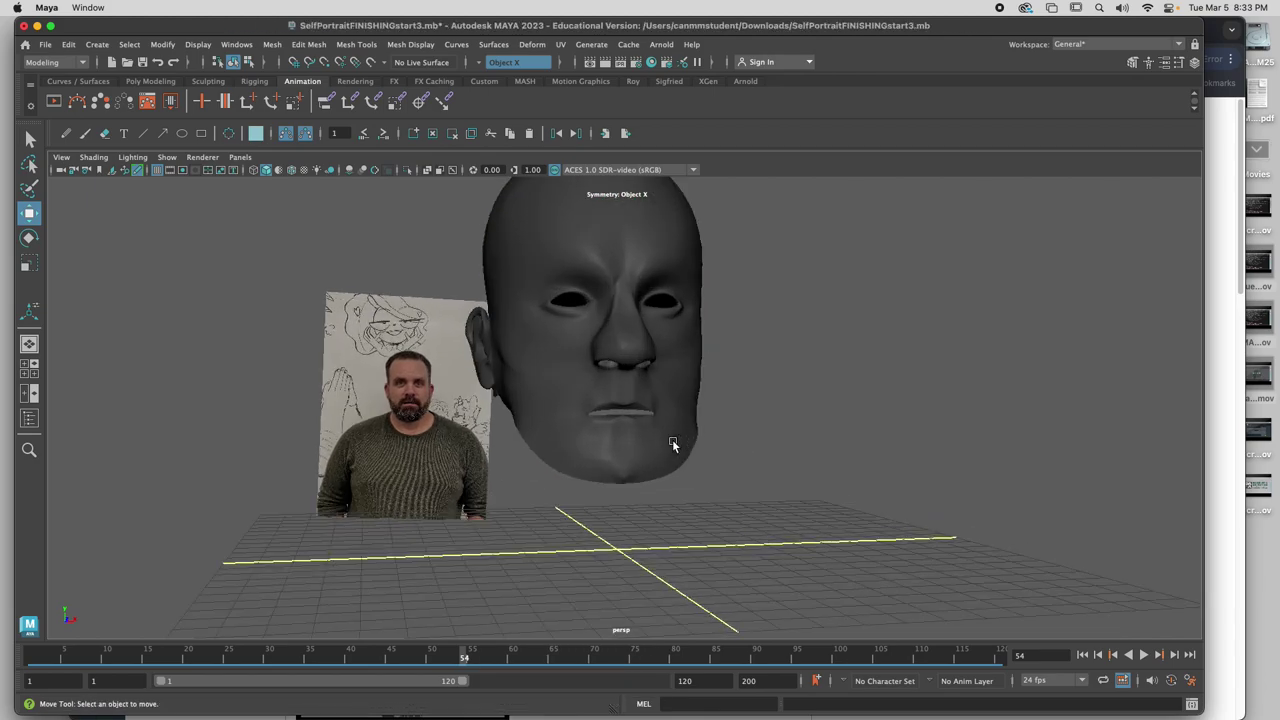
{"action": "scroll", "coordinate": [673, 443], "scroll_direction": "up", "scroll_amount": 3}
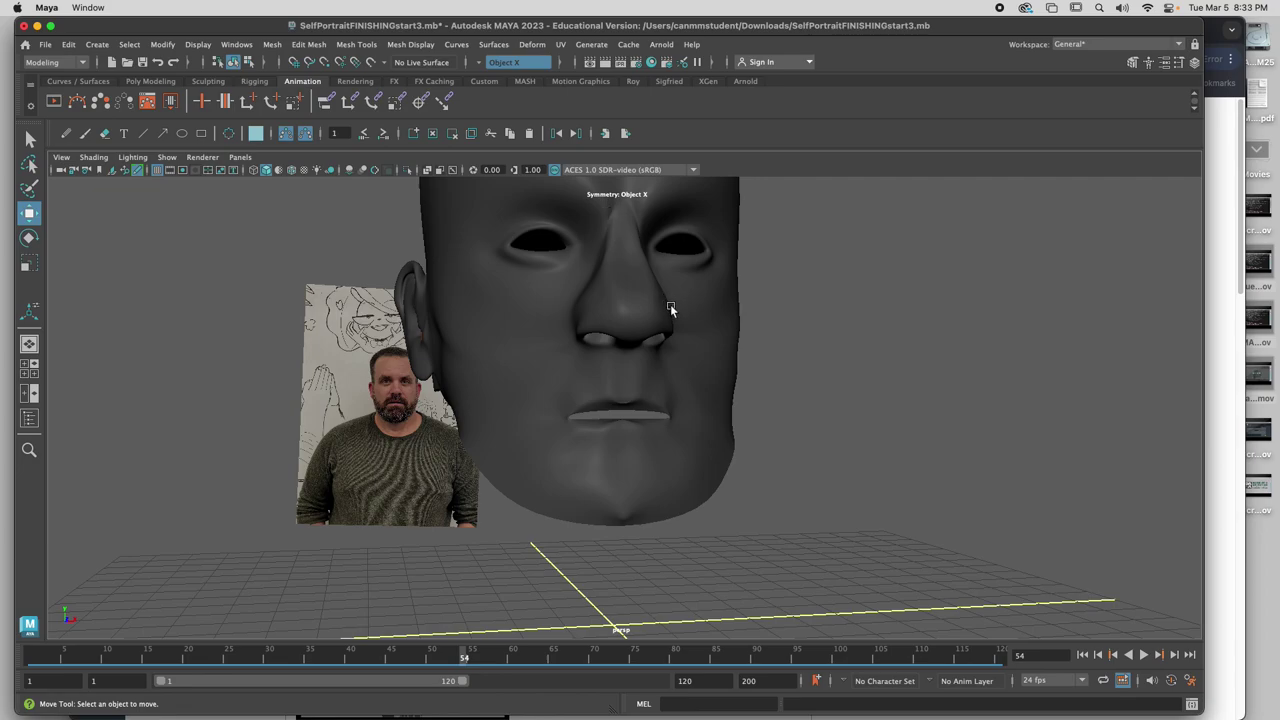
{"action": "scroll", "coordinate": [670, 304], "scroll_direction": "down", "scroll_amount": 3}
{"action": "mouse_move", "coordinate": [676, 352]}
{"action": "left_mouse_down", "text": "alt"}
{"action": "mouse_move", "coordinate": [600, 331]}
{"action": "mouse_move", "coordinate": [651, 323]}
{"action": "mouse_move", "coordinate": [706, 346]}
{"action": "mouse_move", "coordinate": [654, 346]}
{"action": "left_mouse_up", "text": "alt"}
{"action": "key", "text": "space"}
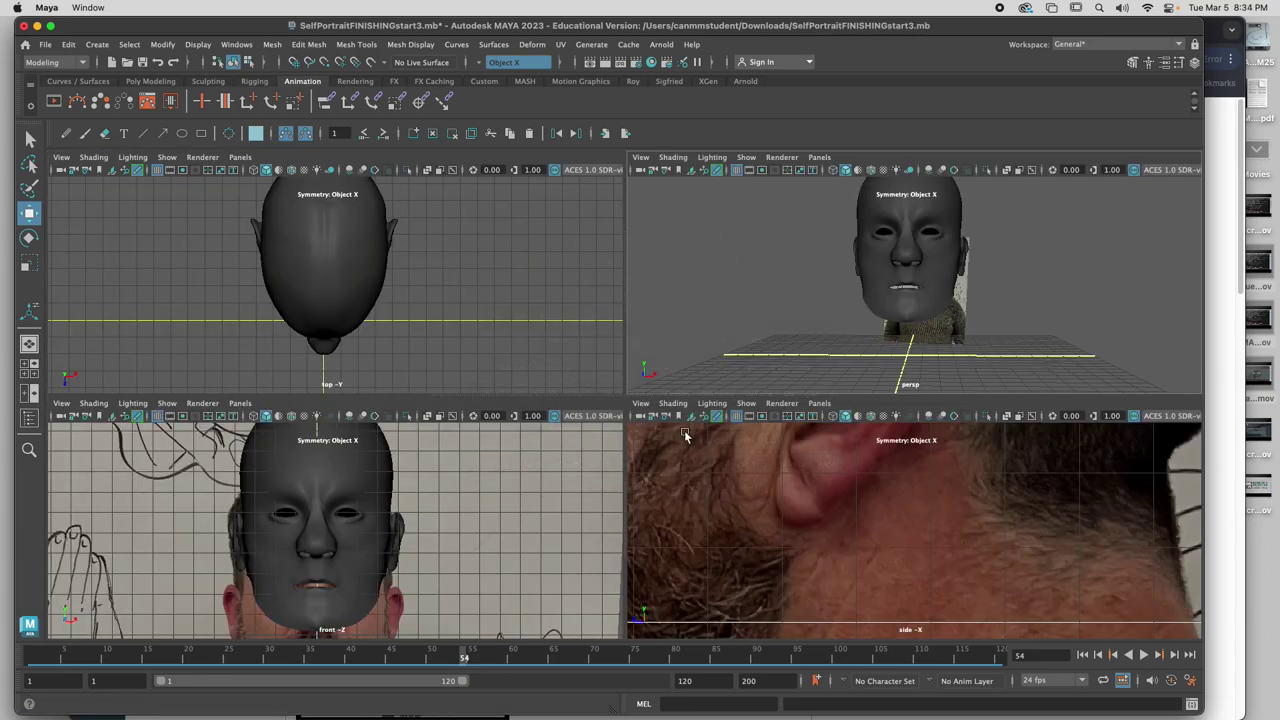
{"action": "scroll", "coordinate": [694, 448], "scroll_direction": "down", "scroll_amount": 8}
{"action": "scroll", "coordinate": [804, 517], "scroll_direction": "up", "scroll_amount": 1}
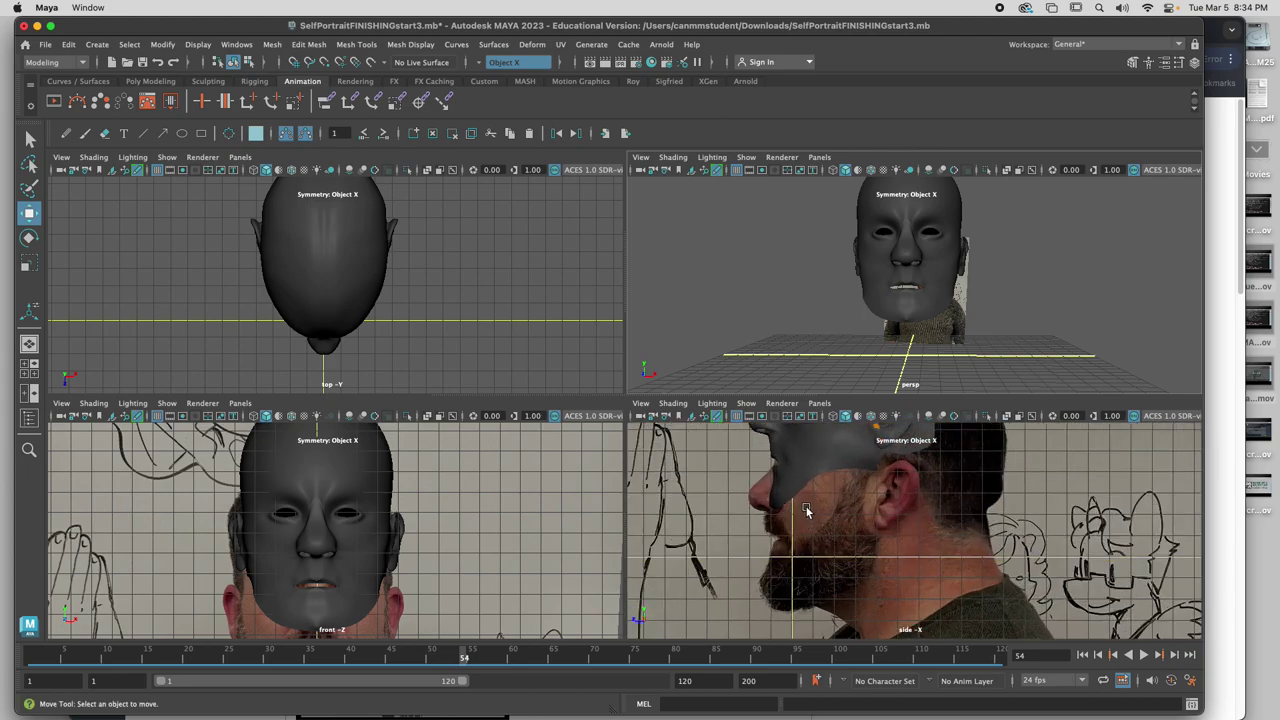
Undo the upward move of the whole head and the edge edit on top of the skull
{"action": "key", "text": "super+z"}
{"action": "key", "text": "super+z"}
{"action": "key", "text": "super+z"}
{"action": "key", "text": "super+z"}
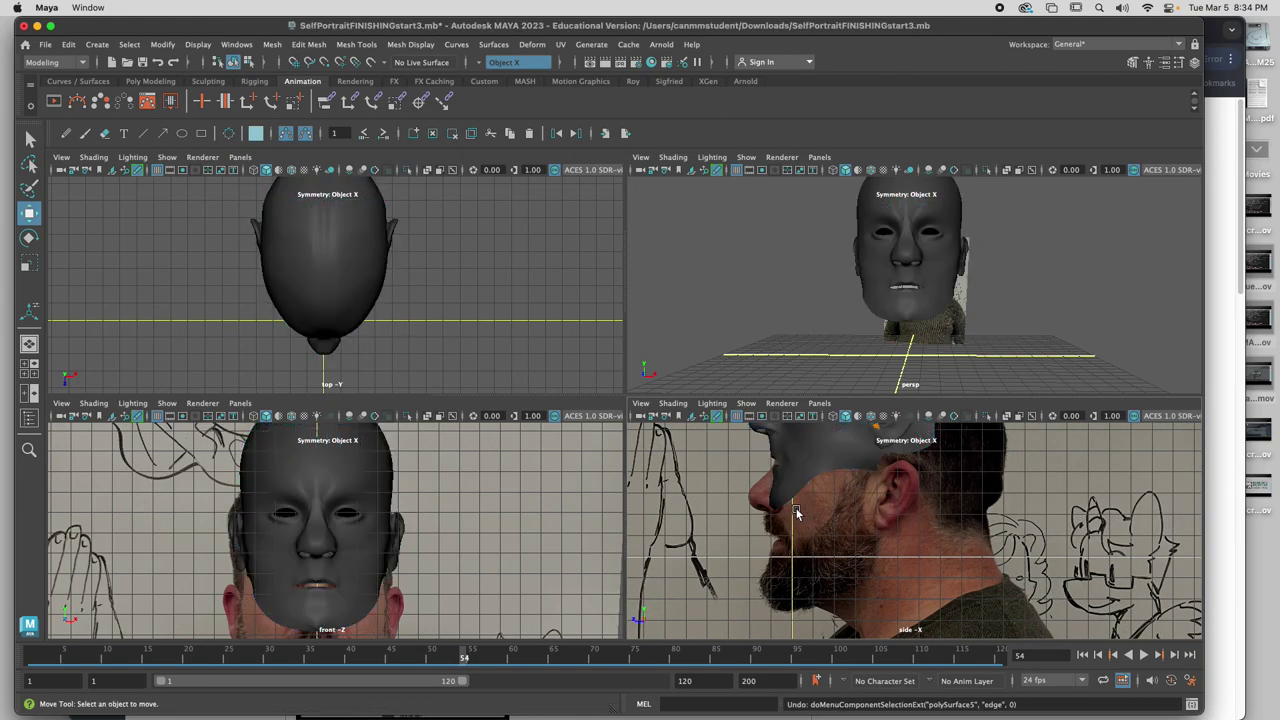
{"action": "key", "text": "z"}
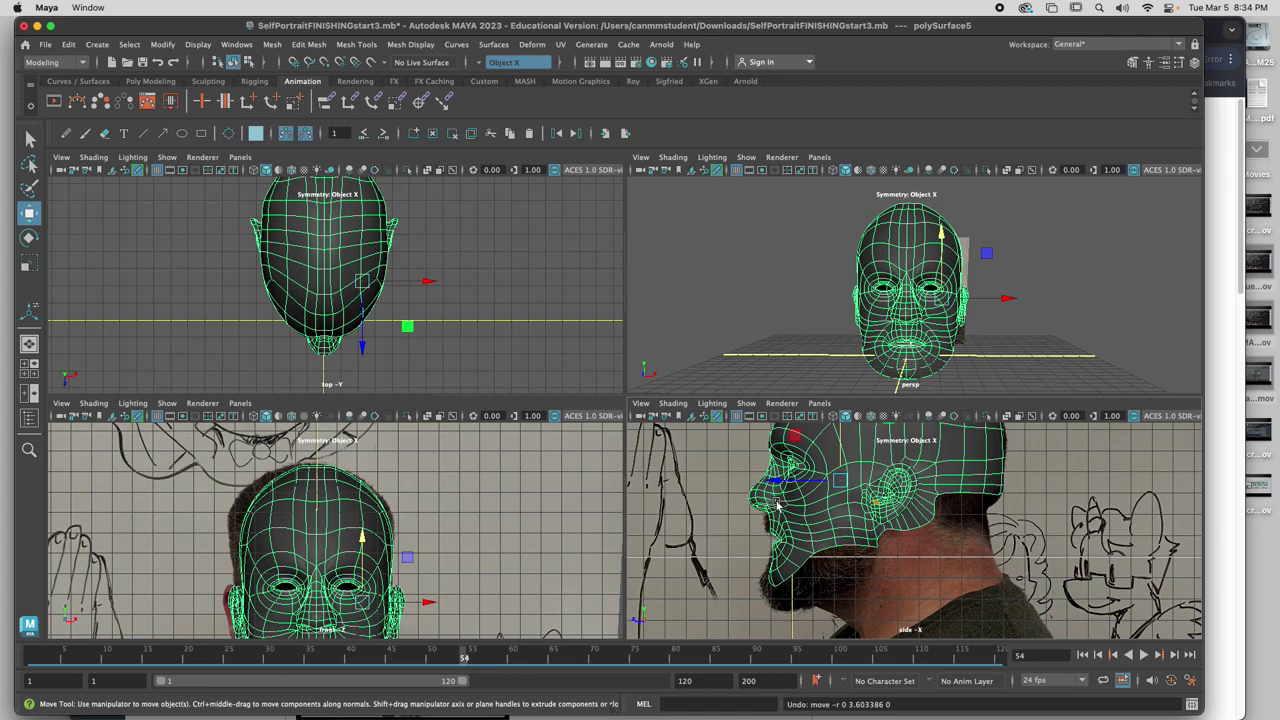
{"action": "key", "text": "z"}
{"action": "key", "text": "z"}
{"action": "key", "text": "z"}
{"action": "key", "text": "z"}
{"action": "key", "text": "z"}
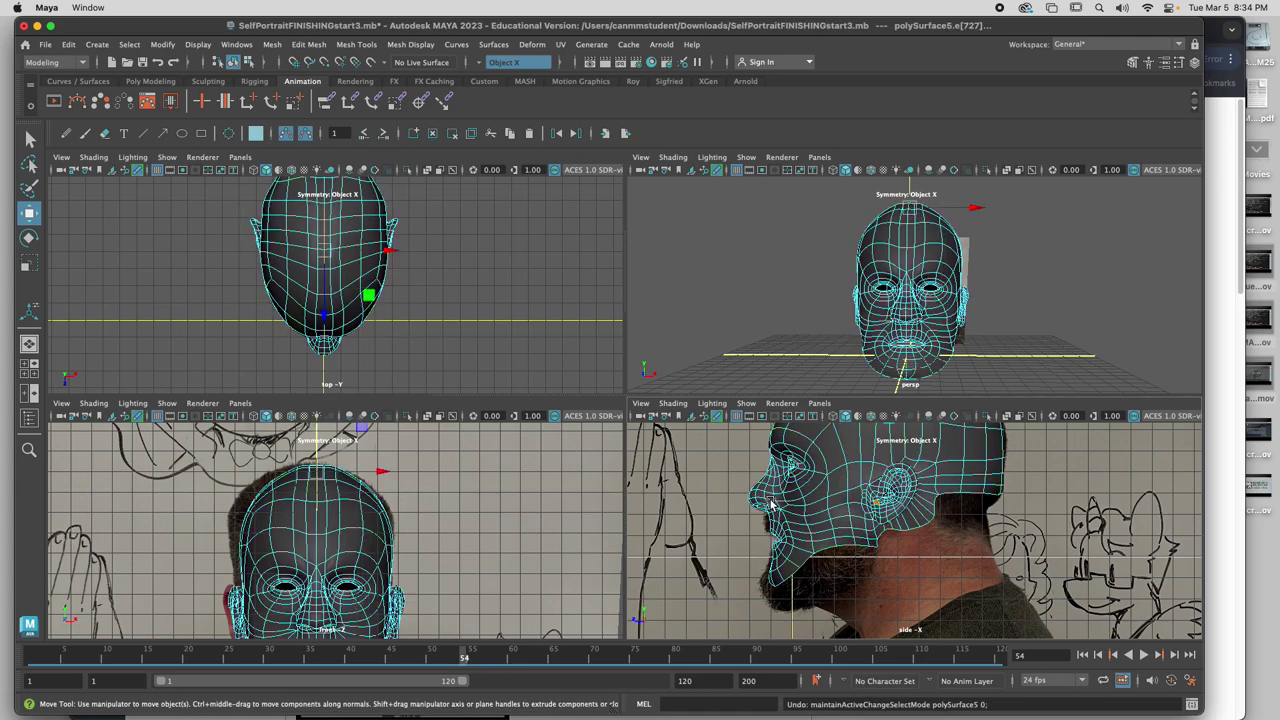
{"action": "key", "text": "z"}
{"action": "key", "text": "z"}
{"action": "key", "text": "z"}
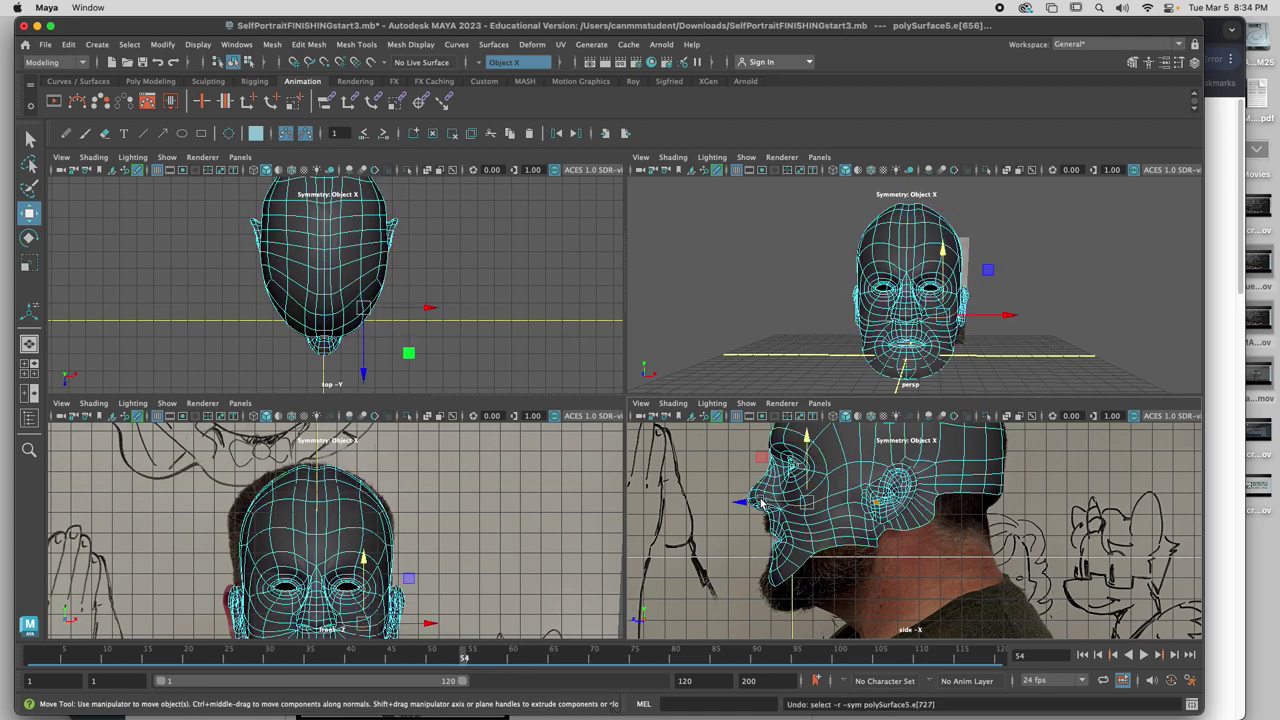
Show the front view full size in wireframe, framed on the face and ears over the reference photo
{"action": "left_click_drag", "start_coordinate": [912, 282], "coordinate": [933, 280], "text": "alt"}
{"action": "key", "text": "space"}
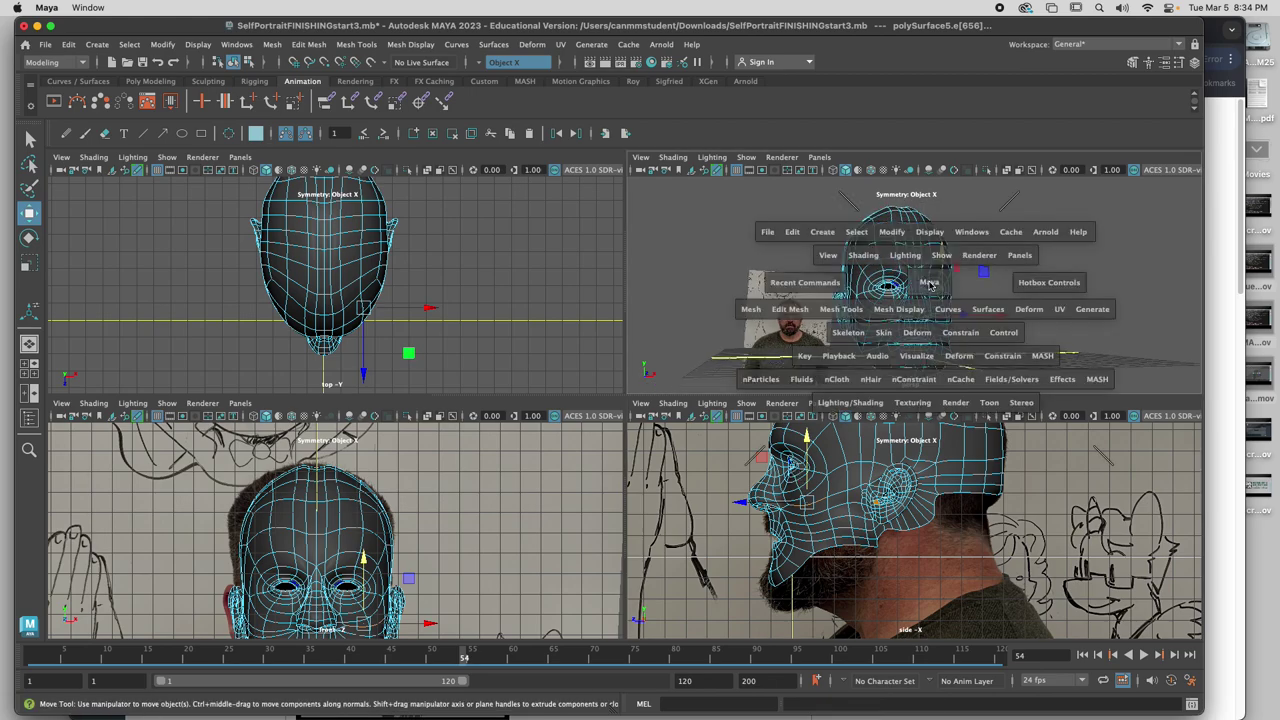
{"action": "scroll", "coordinate": [864, 411], "scroll_direction": "up", "scroll_amount": 5}
{"action": "key", "text": "space"}
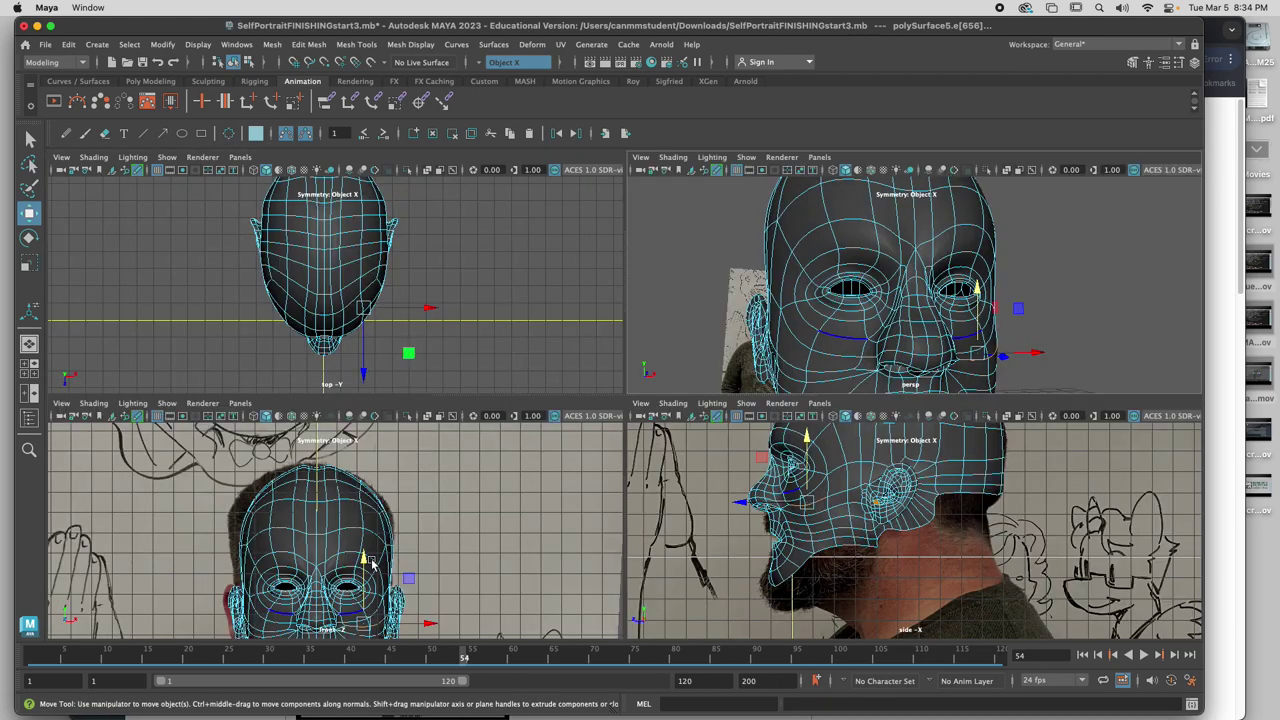
{"action": "key", "text": "4"}
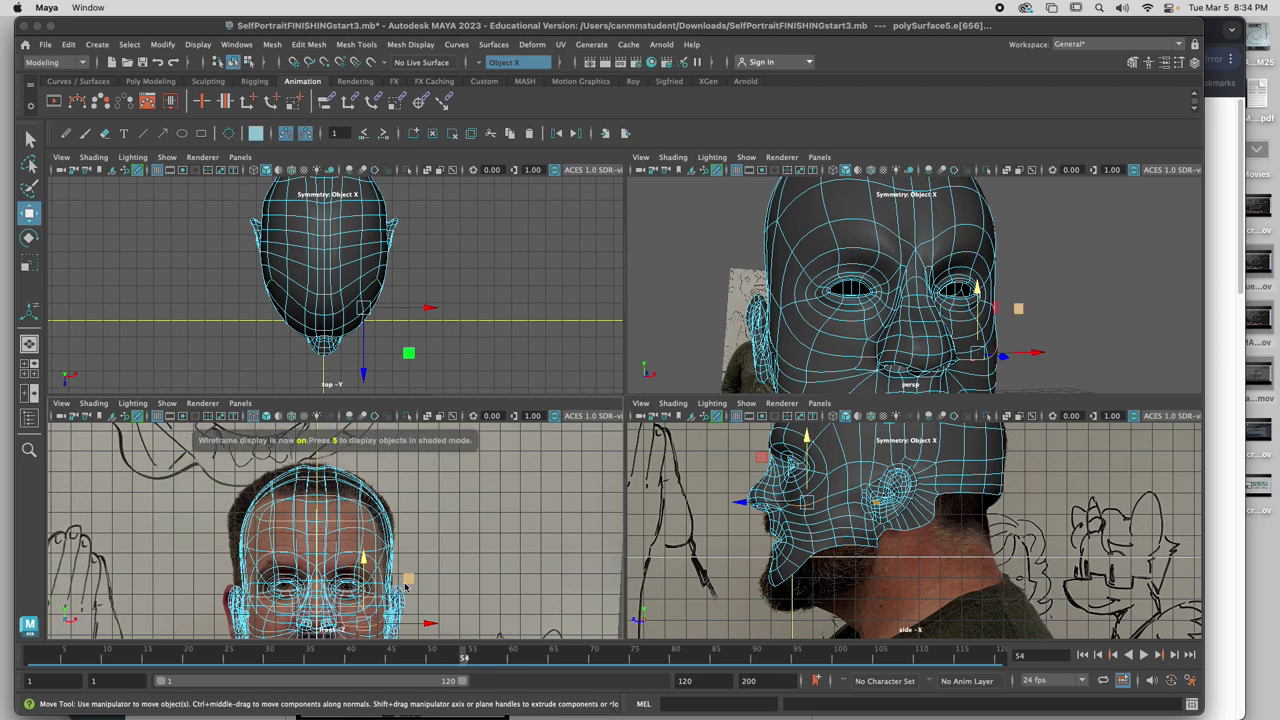
{"action": "key", "text": "space"}
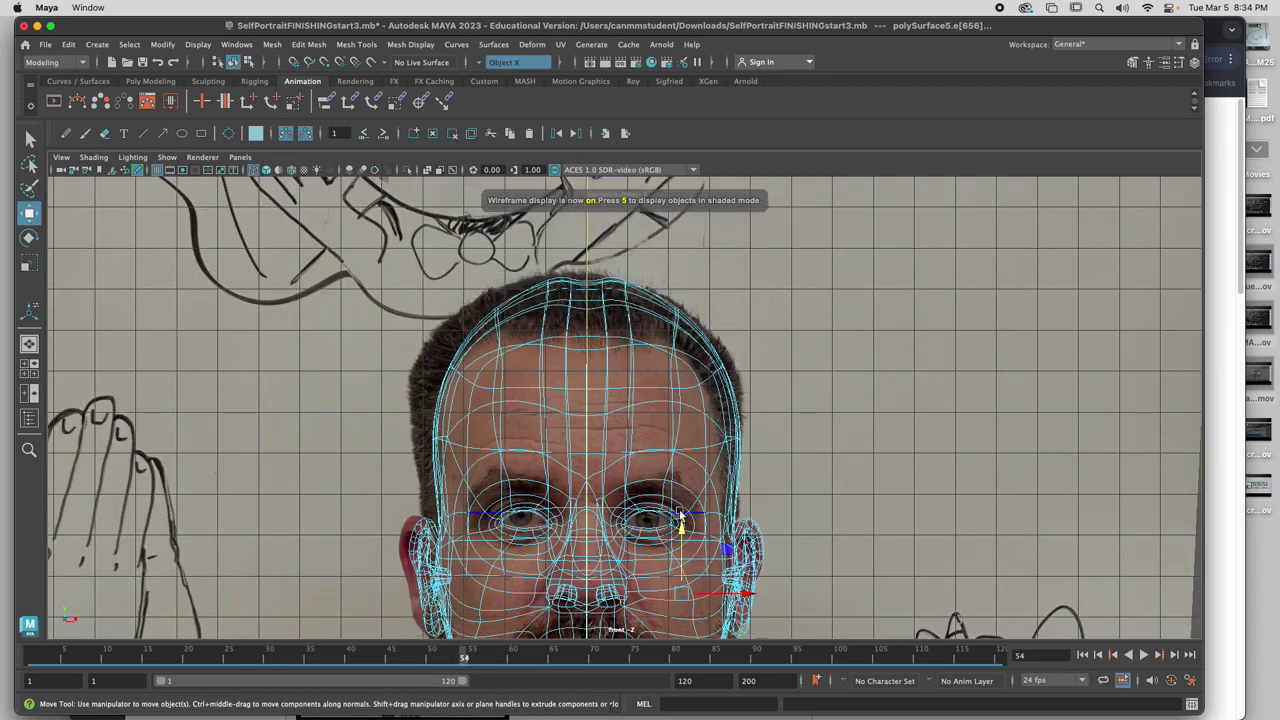
{"action": "middle_click_drag", "start_coordinate": [685, 505], "coordinate": [720, 340], "text": "alt"}
{"action": "left_click", "coordinate": [700, 515]}
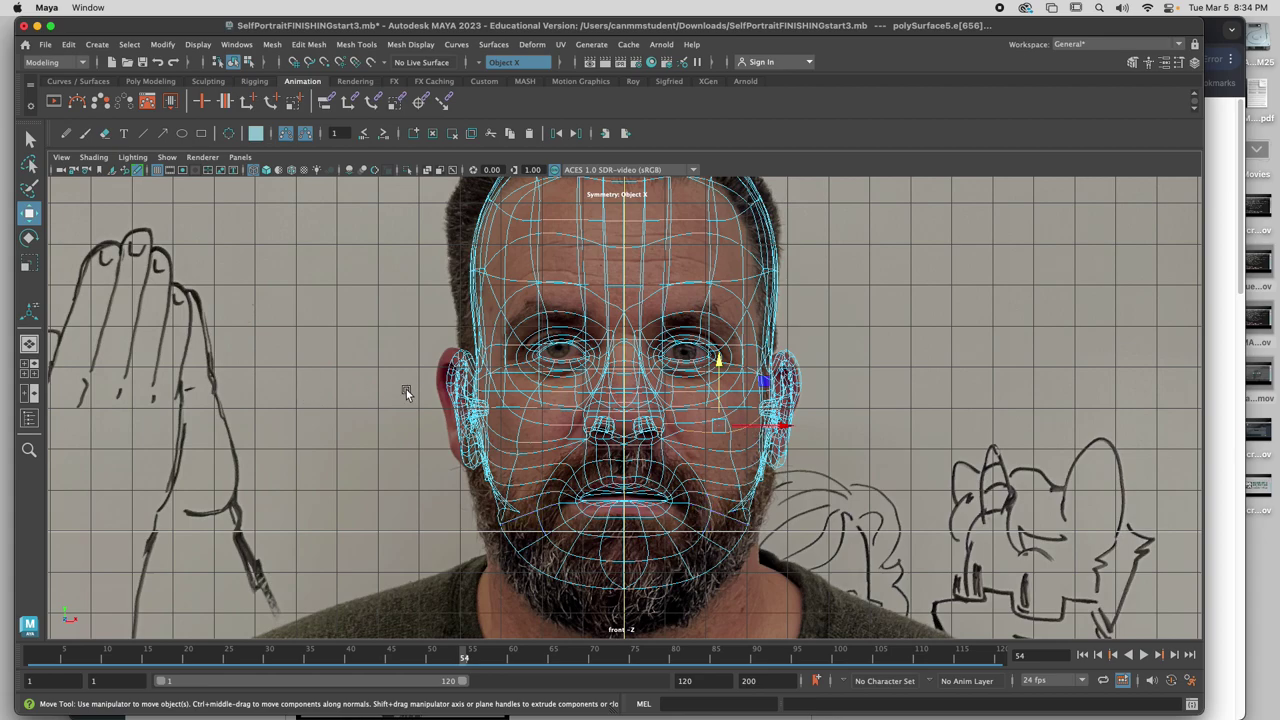
Box-select the ear's edges, turn on soft selection and switch symmetry off
{"action": "mouse_move", "coordinate": [465, 375]}
{"action": "right_mouse_down"}
{"action": "mouse_move", "coordinate": [486, 310]}
{"action": "mouse_move", "coordinate": [447, 357]}
{"action": "right_mouse_up"}
{"action": "left_click_drag", "start_coordinate": [420, 345], "coordinate": [468, 495]}
{"action": "key", "text": "b"}
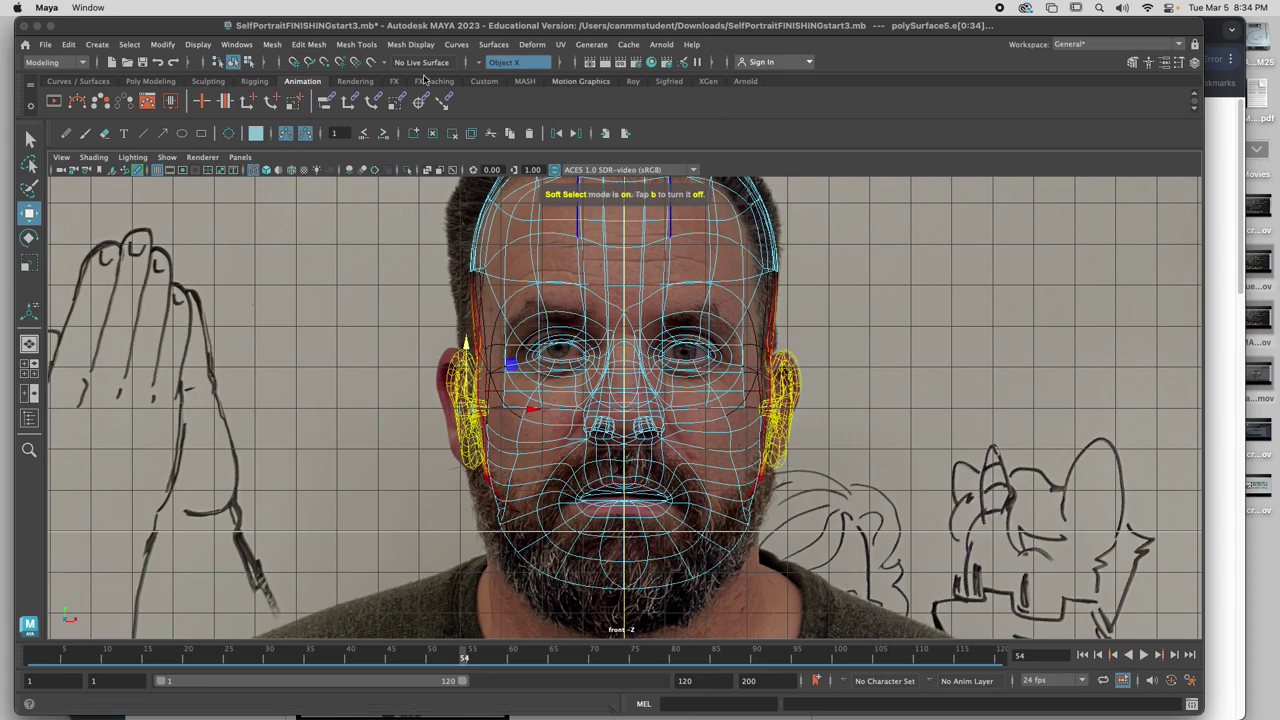
{"action": "left_click", "coordinate": [481, 64]}
{"action": "left_click", "coordinate": [507, 72]}
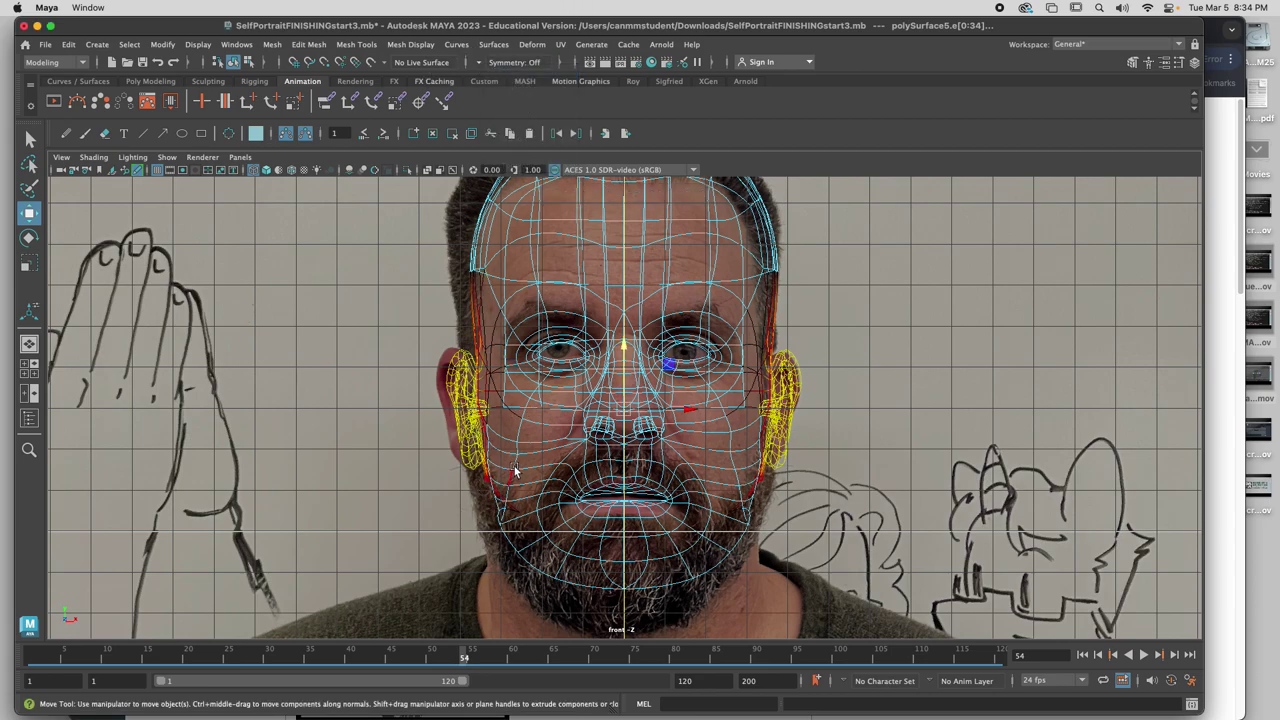
Select only the vertices of the ear on the negative X side and move them outward and slightly down to match the photo
{"action": "left_click", "coordinate": [443, 368]}
{"action": "right_click_drag", "start_coordinate": [443, 368], "coordinate": [400, 330]}
{"action": "left_click_drag", "start_coordinate": [398, 330], "coordinate": [504, 546]}
{"action": "left_click_drag", "start_coordinate": [522, 410], "coordinate": [514, 410]}
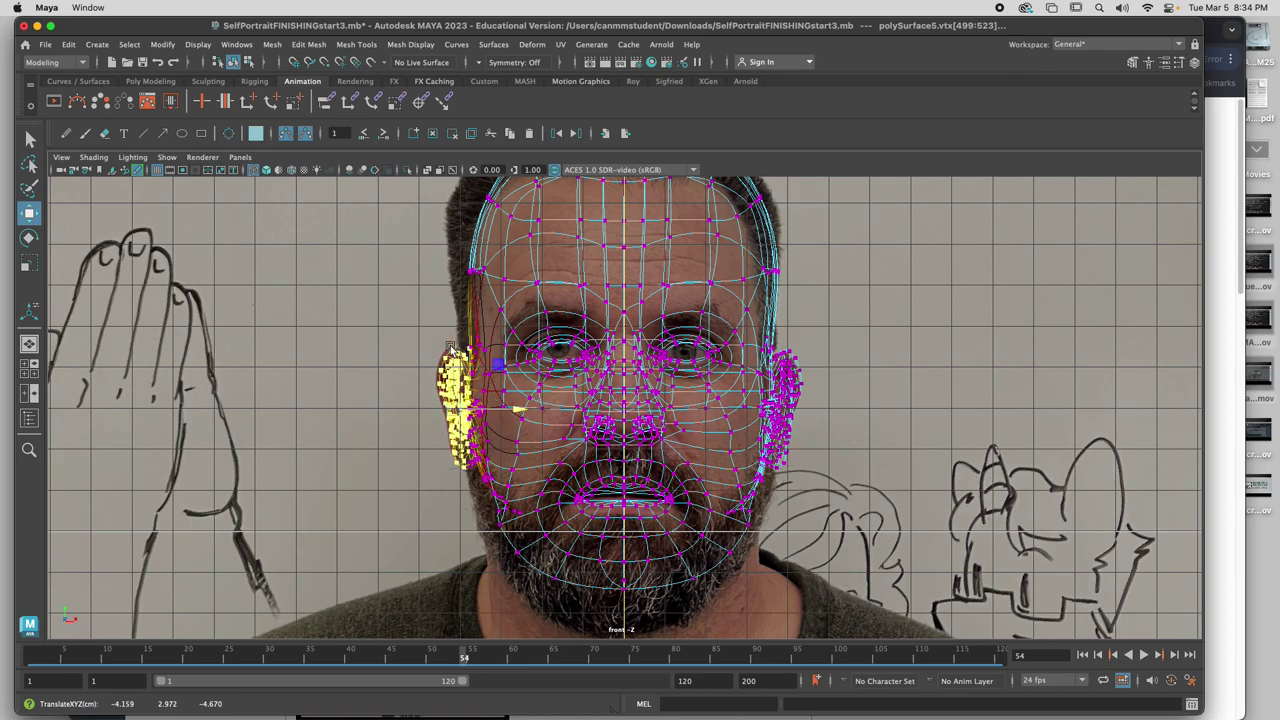
{"action": "left_click_drag", "start_coordinate": [450, 347], "coordinate": [450, 350]}
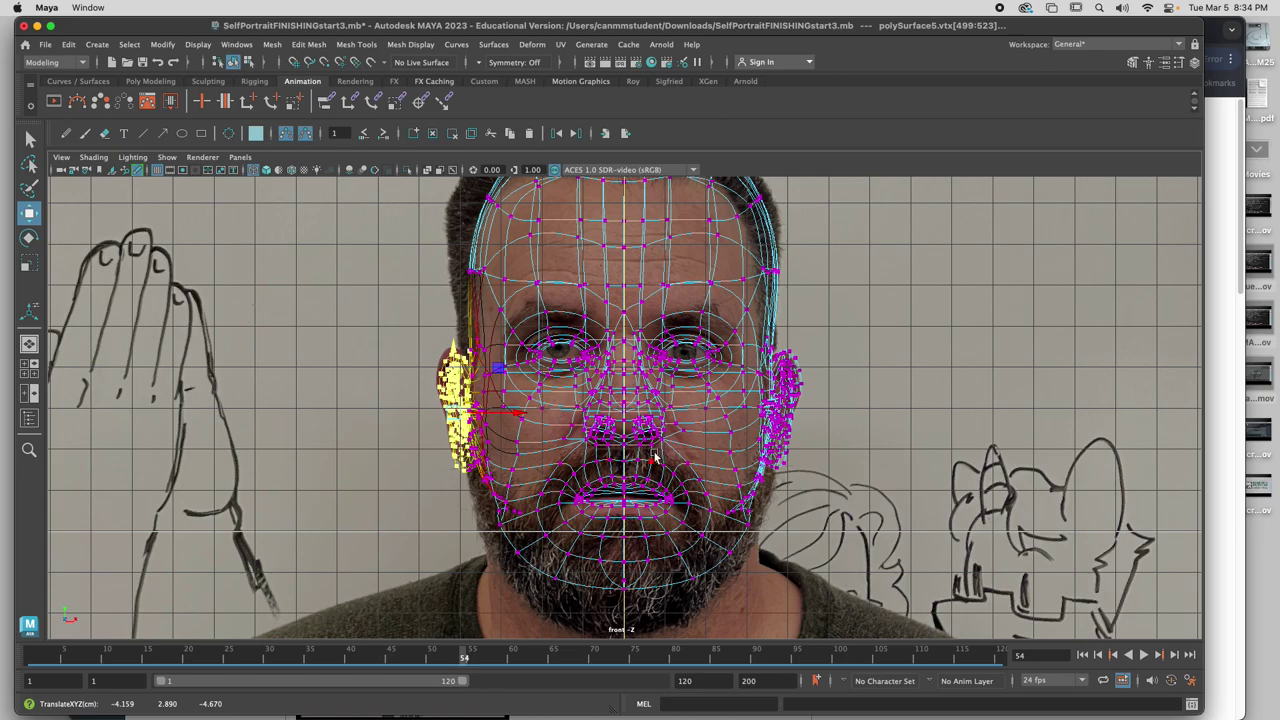
Move the cheek vertex beside the nostril on the positive X side slightly outward
{"action": "scroll", "coordinate": [655, 456], "scroll_direction": "up", "scroll_amount": 7}
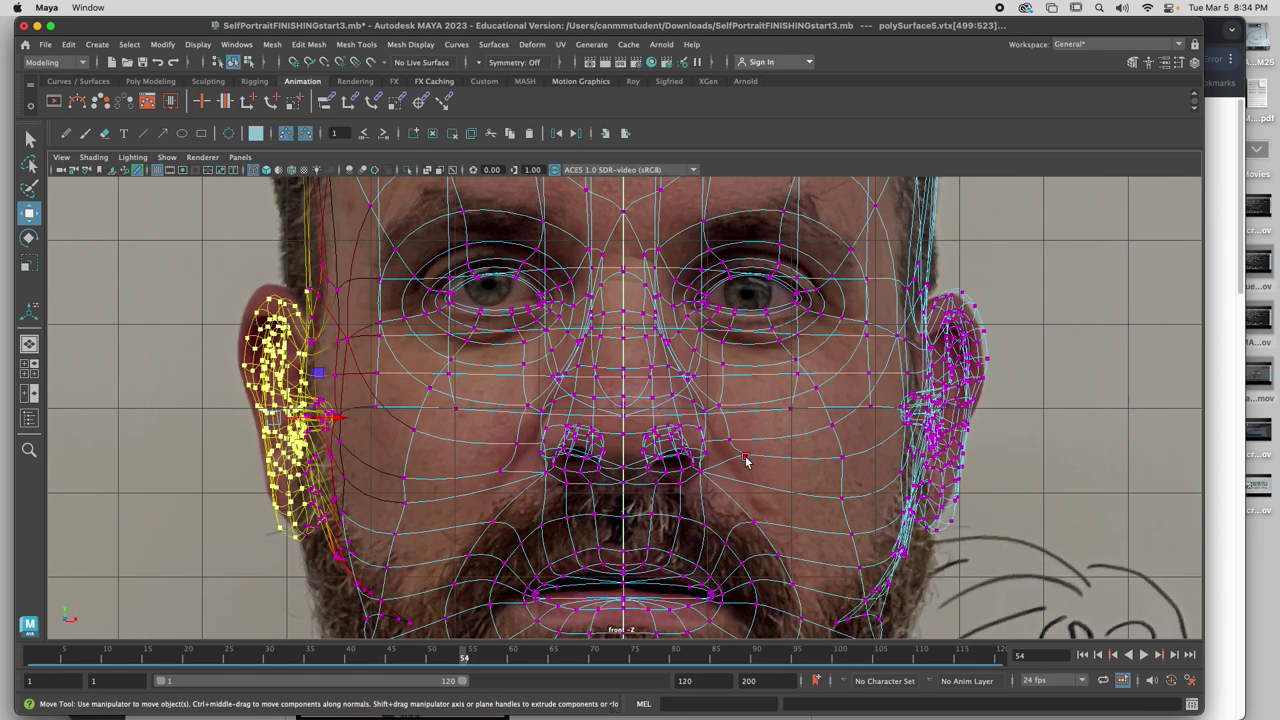
{"action": "left_click", "coordinate": [745, 458]}
{"action": "mouse_move", "coordinate": [782, 449]}
{"action": "left_mouse_down"}
{"action": "mouse_move", "coordinate": [805, 448]}
{"action": "mouse_move", "coordinate": [789, 449]}
{"action": "left_mouse_up"}
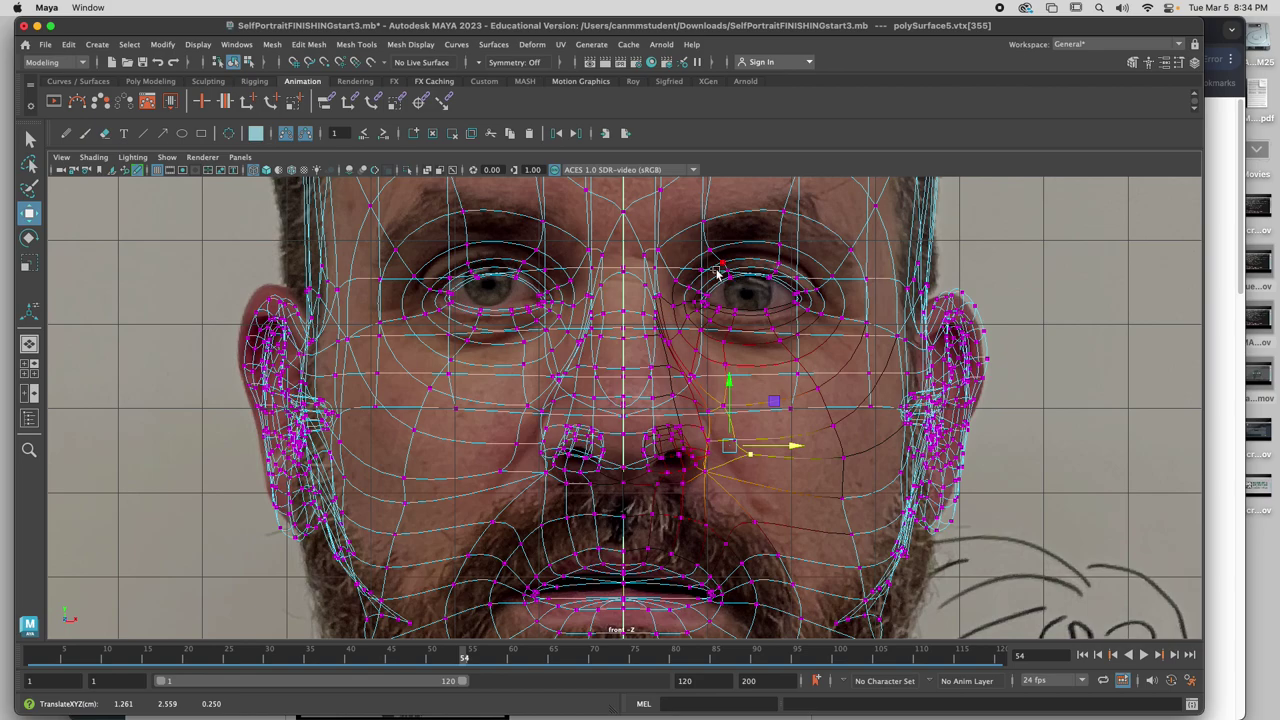
Select the eye vertices on the negative X side, grow the selection, and move them with soft selection outward and slightly up to match the photo
{"action": "left_click", "coordinate": [476, 276]}
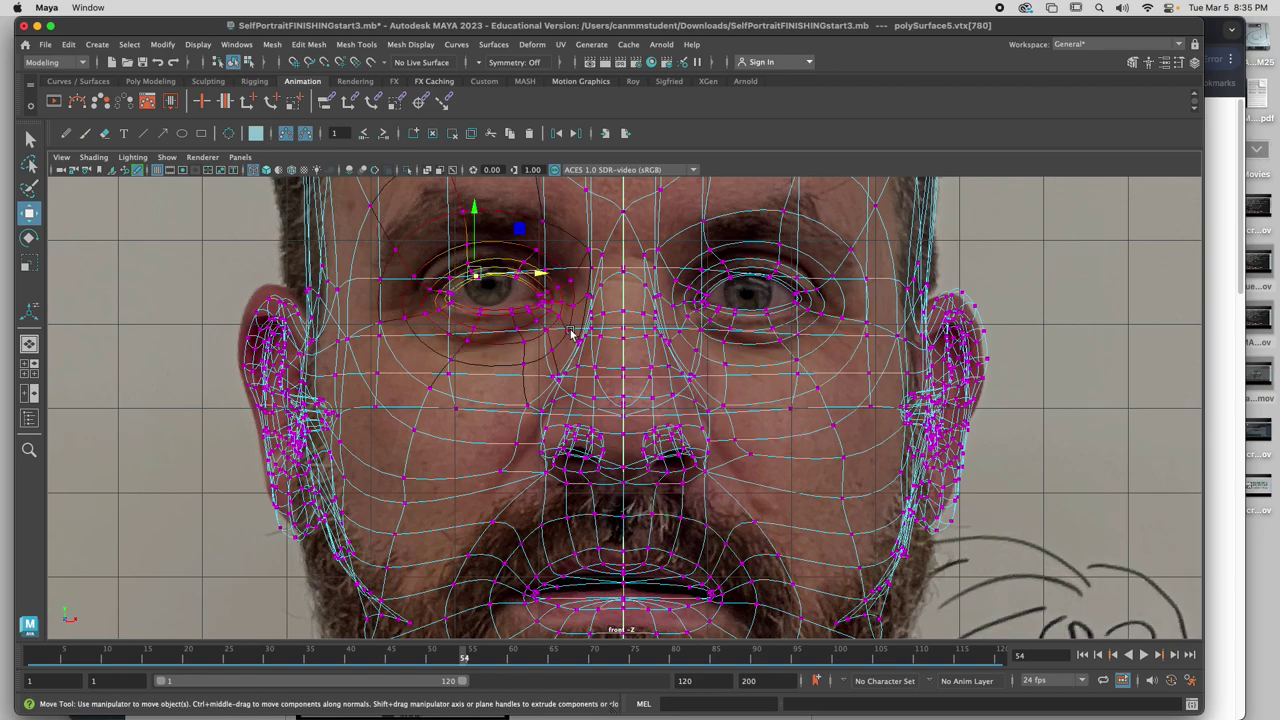
{"action": "key", "text": "b"}
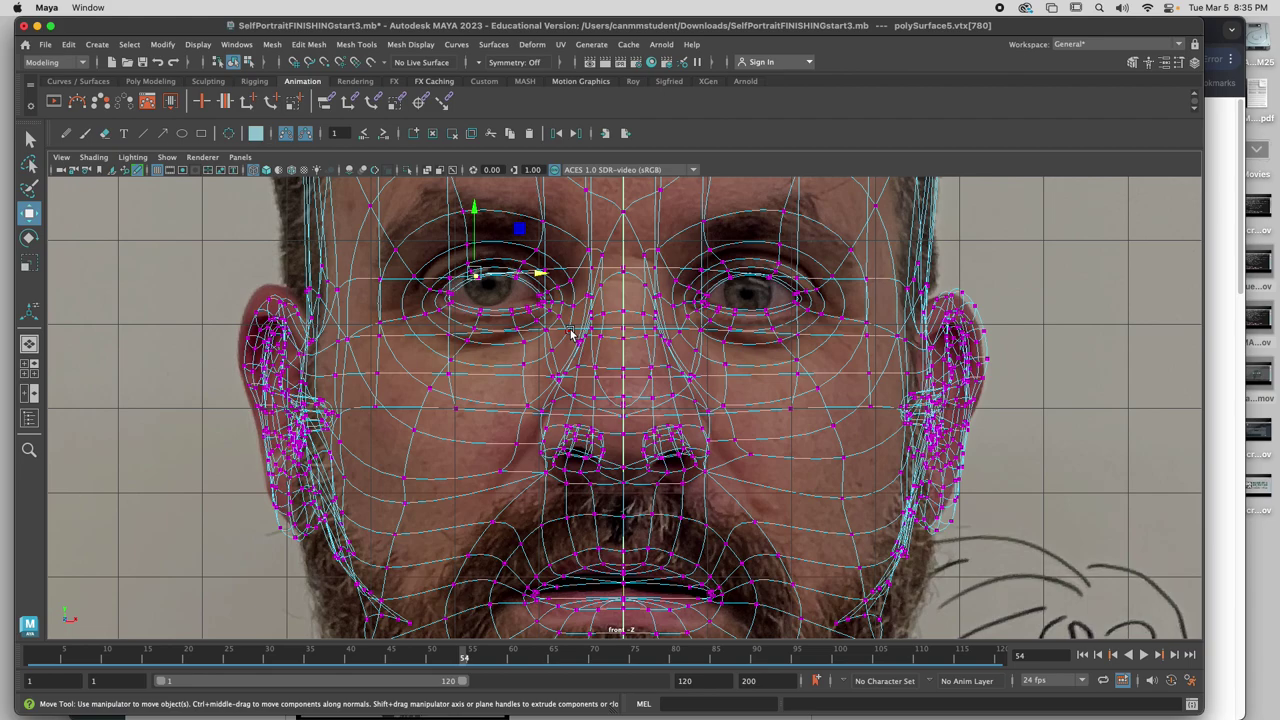
{"action": "left_click", "coordinate": [510, 311], "text": "shift"}
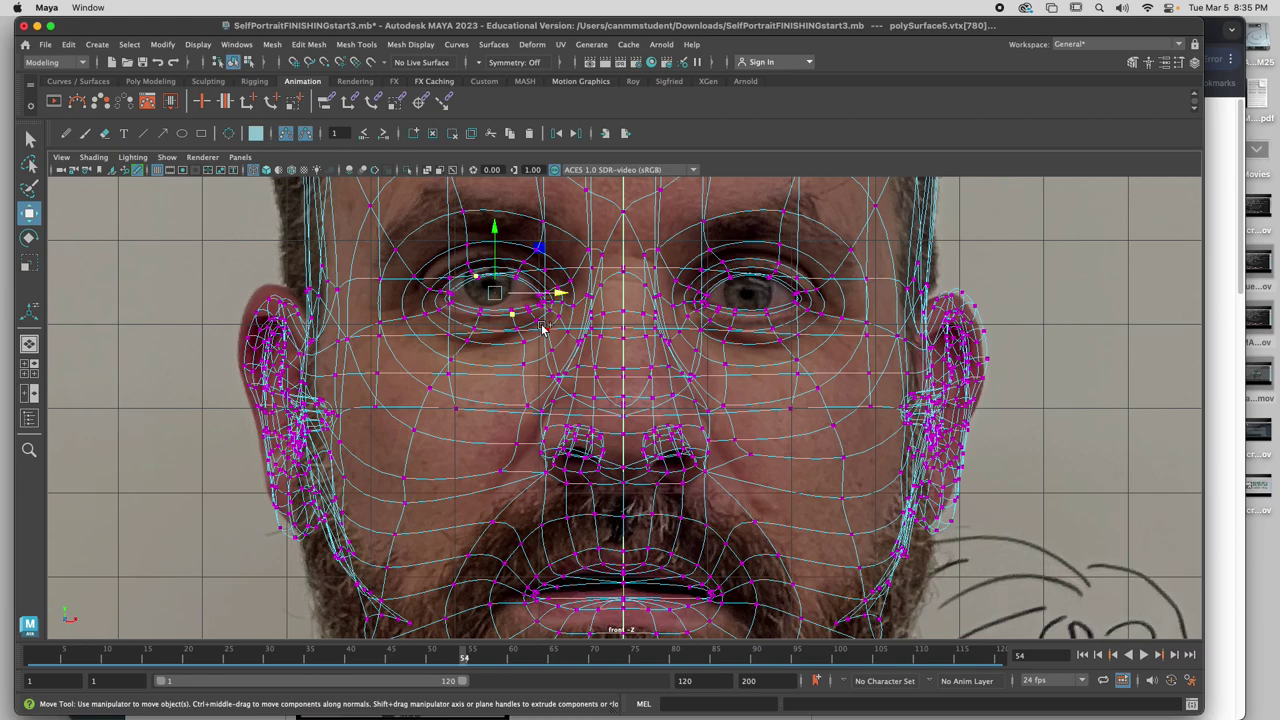
{"action": "key", "text": "shift+period"}
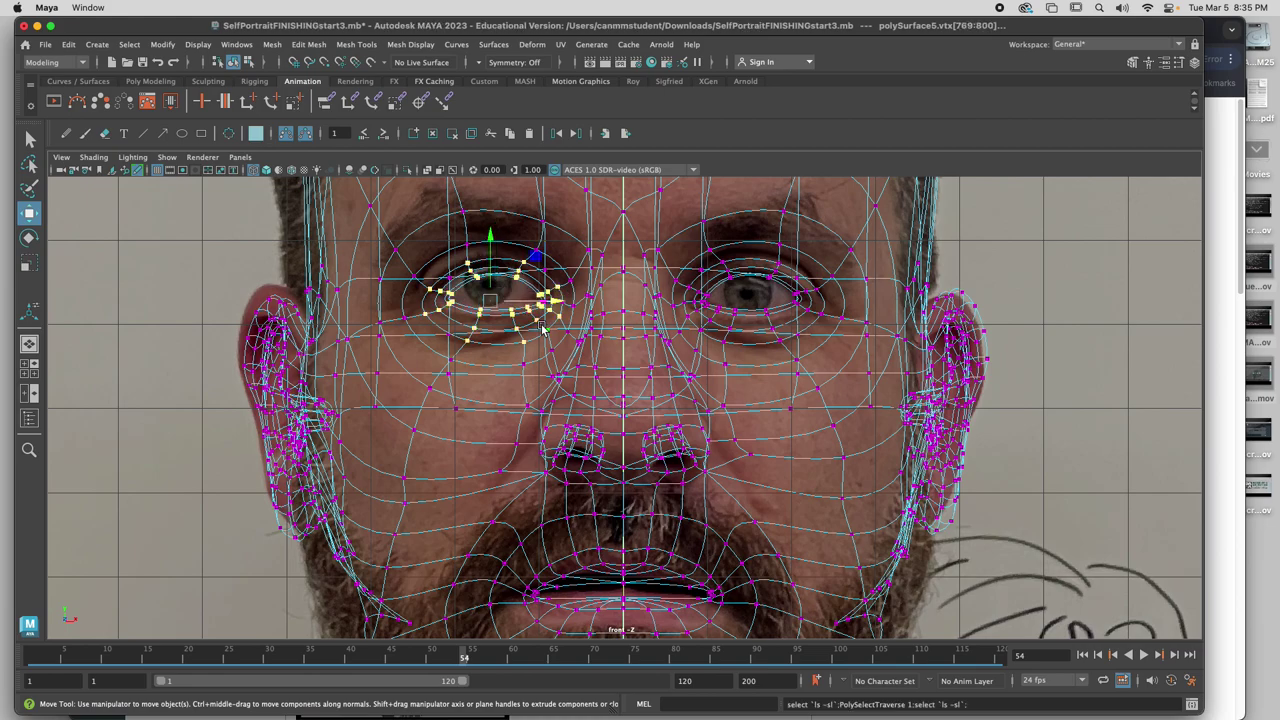
{"action": "key", "text": "b"}
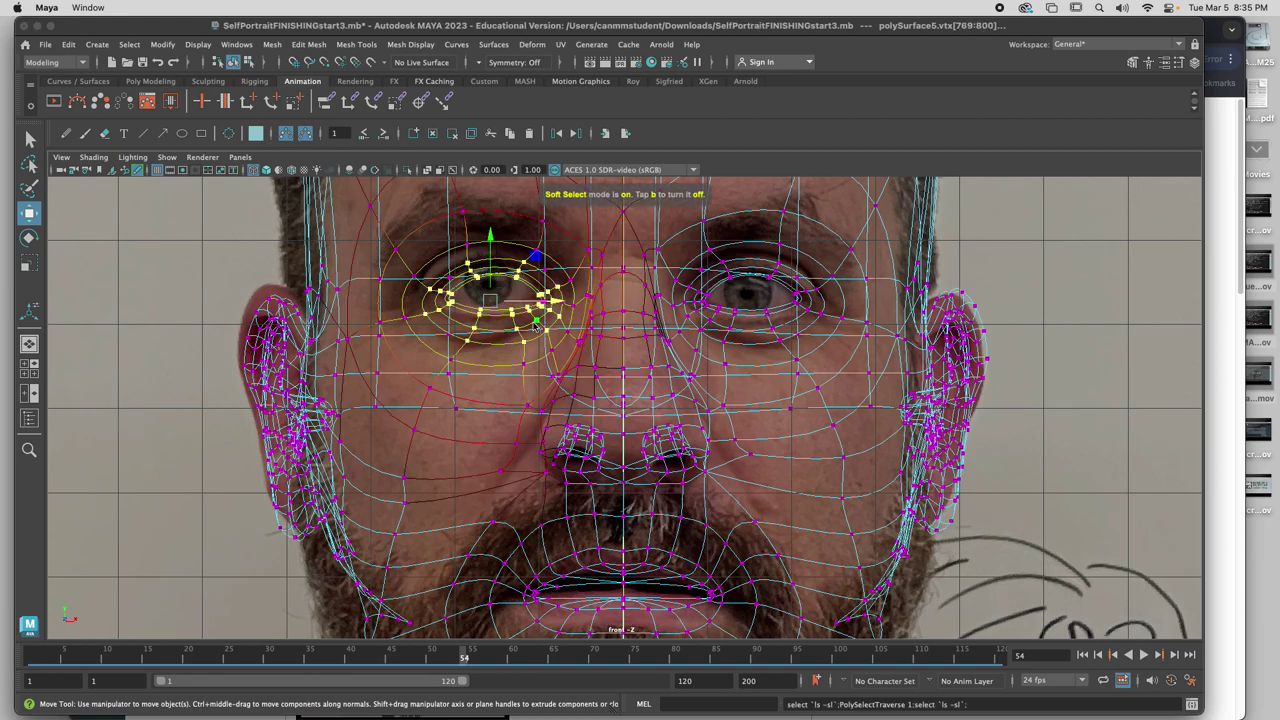
{"action": "left_click_drag", "start_coordinate": [520, 332], "coordinate": [481, 293]}
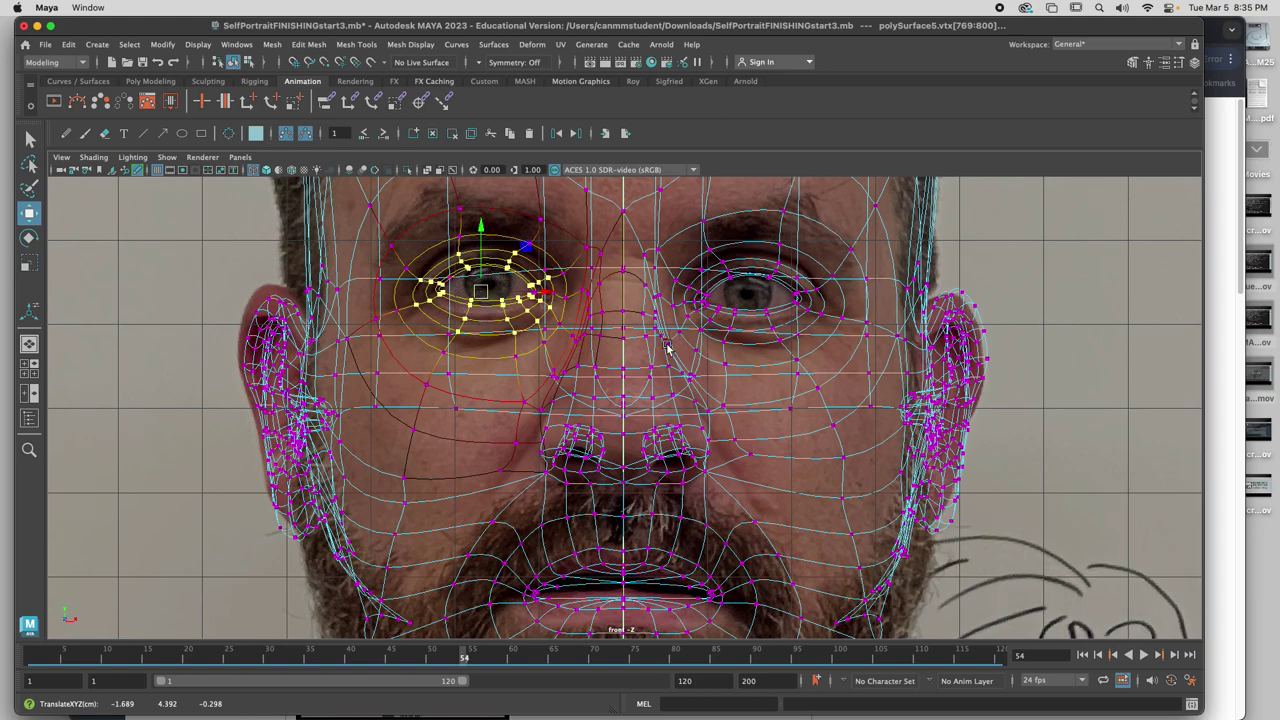
Return to shaded display and object mode, and show the perspective view full size
{"action": "key", "text": "5"}
{"action": "scroll", "coordinate": [686, 390], "scroll_direction": "down", "scroll_amount": 5}
{"action": "left_click", "coordinate": [786, 319]}
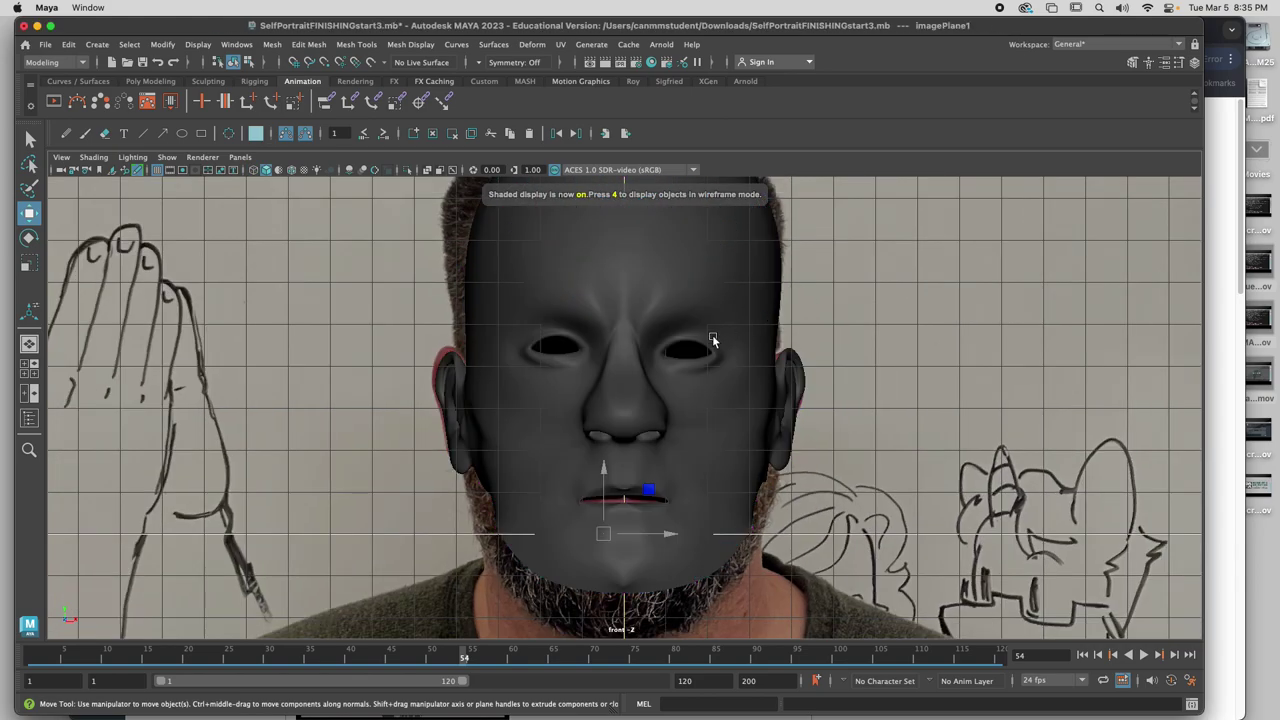
{"action": "right_click_drag", "start_coordinate": [682, 323], "coordinate": [723, 314]}
{"action": "left_click", "coordinate": [751, 400]}
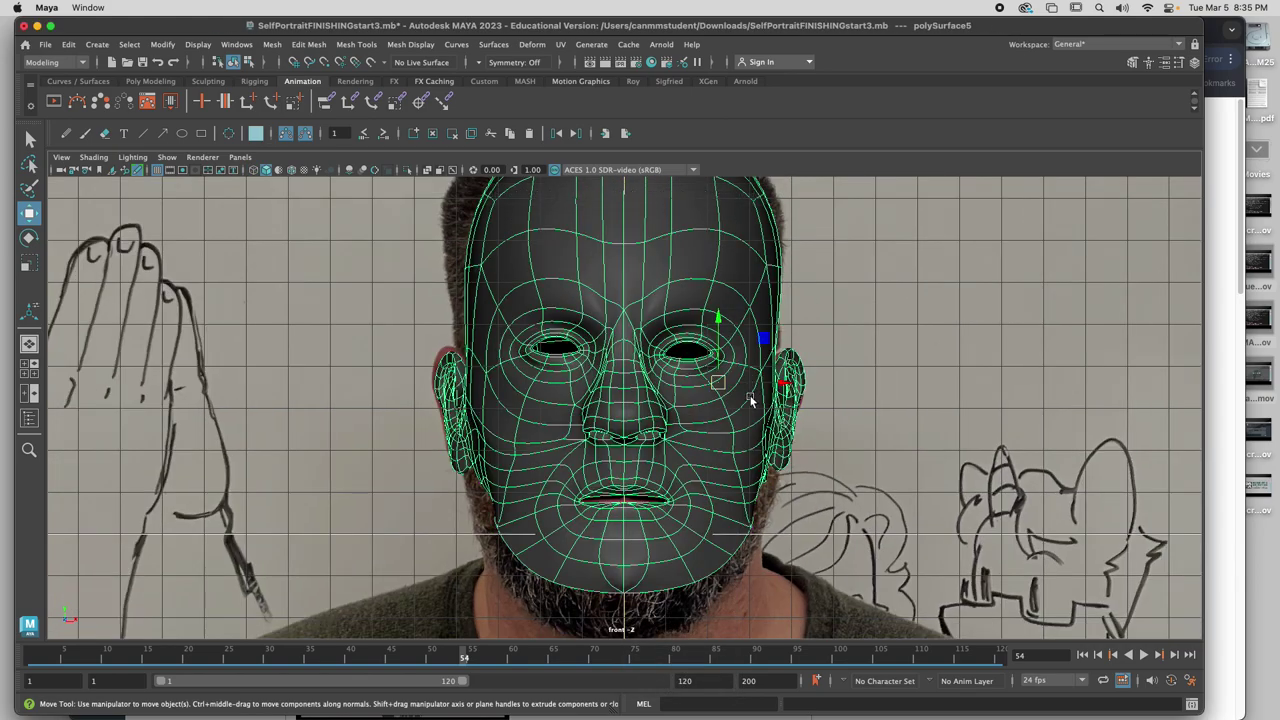
{"action": "key", "text": "space"}
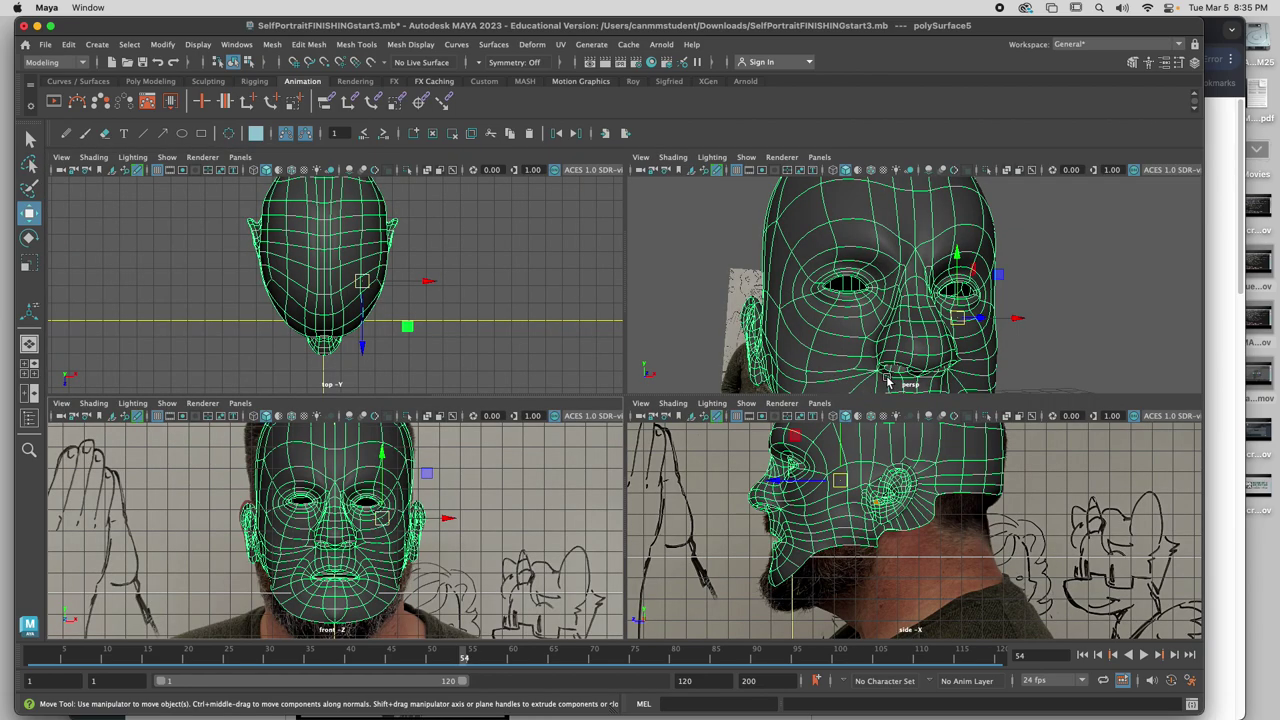
{"action": "left_click", "coordinate": [697, 320]}
{"action": "left_click_drag", "start_coordinate": [700, 323], "coordinate": [666, 328], "text": "alt"}
{"action": "key", "text": "space"}
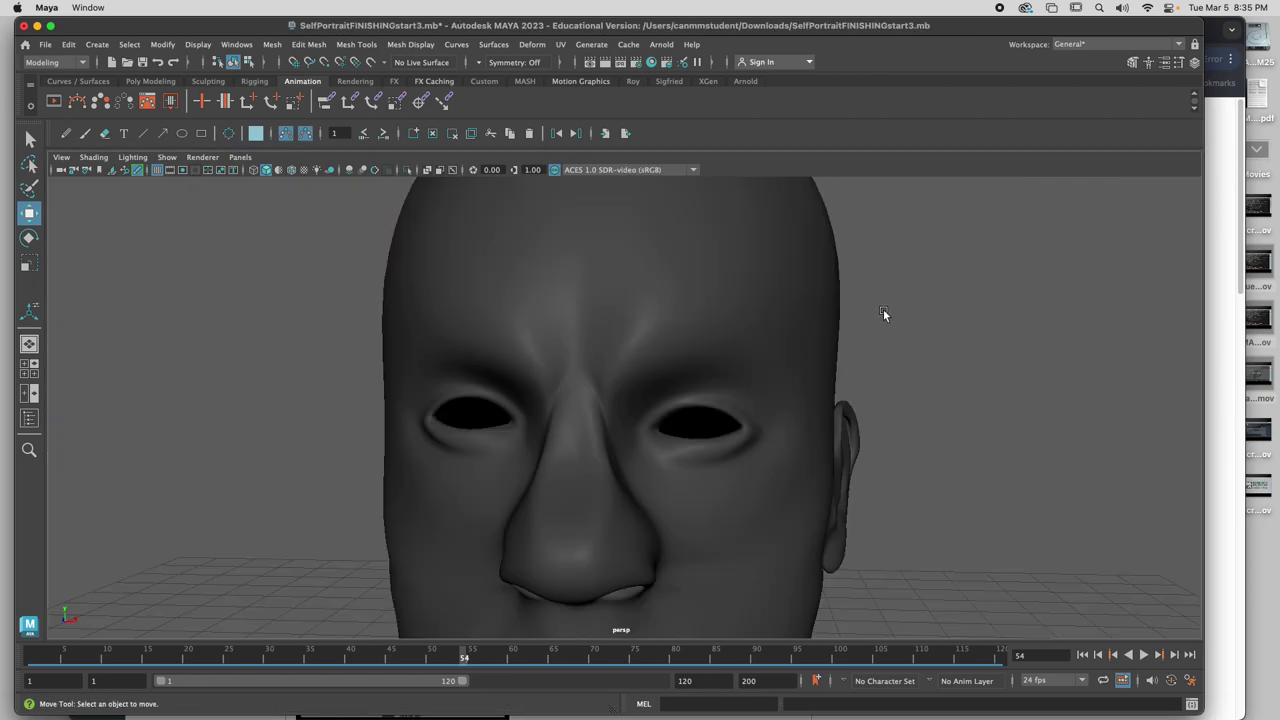
Examine the overall shape of the full head from the front, below and above in perspective
{"action": "left_click_drag", "start_coordinate": [779, 398], "coordinate": [780, 441], "text": "alt"}
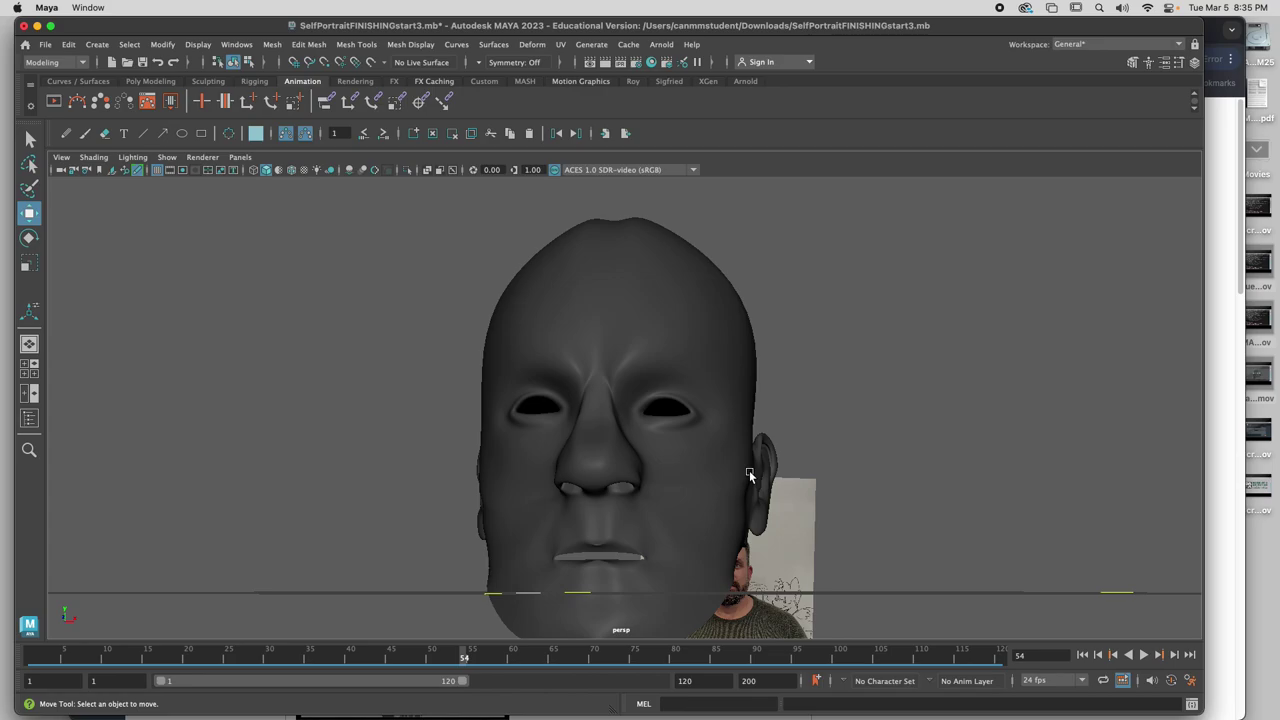
{"action": "left_click_drag", "start_coordinate": [727, 453], "coordinate": [727, 517], "text": "alt"}
{"action": "left_click_drag", "start_coordinate": [569, 263], "coordinate": [580, 266], "text": "alt"}
{"action": "left_click", "coordinate": [585, 316]}
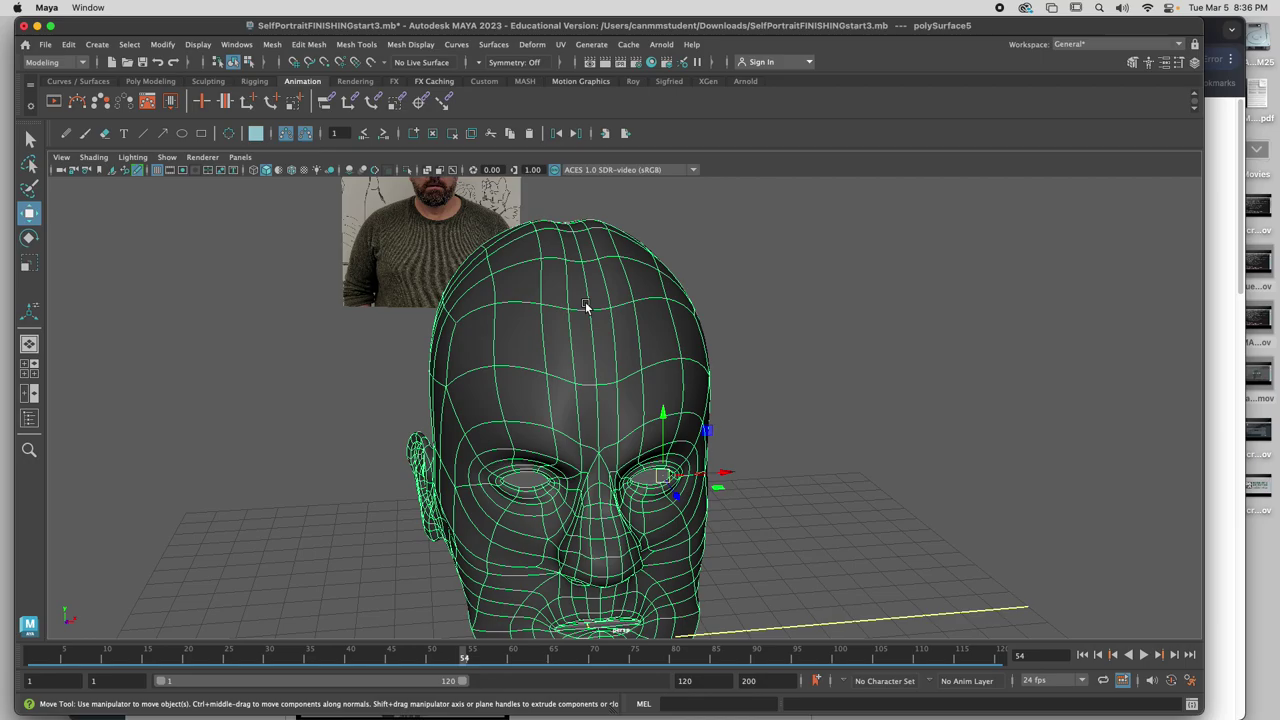
{"action": "left_click_drag", "start_coordinate": [685, 287], "coordinate": [845, 418], "text": "alt"}
{"action": "left_click_drag", "start_coordinate": [926, 398], "coordinate": [909, 423], "text": "alt"}
{"action": "left_click_drag", "start_coordinate": [600, 427], "coordinate": [713, 452], "text": "alt"}
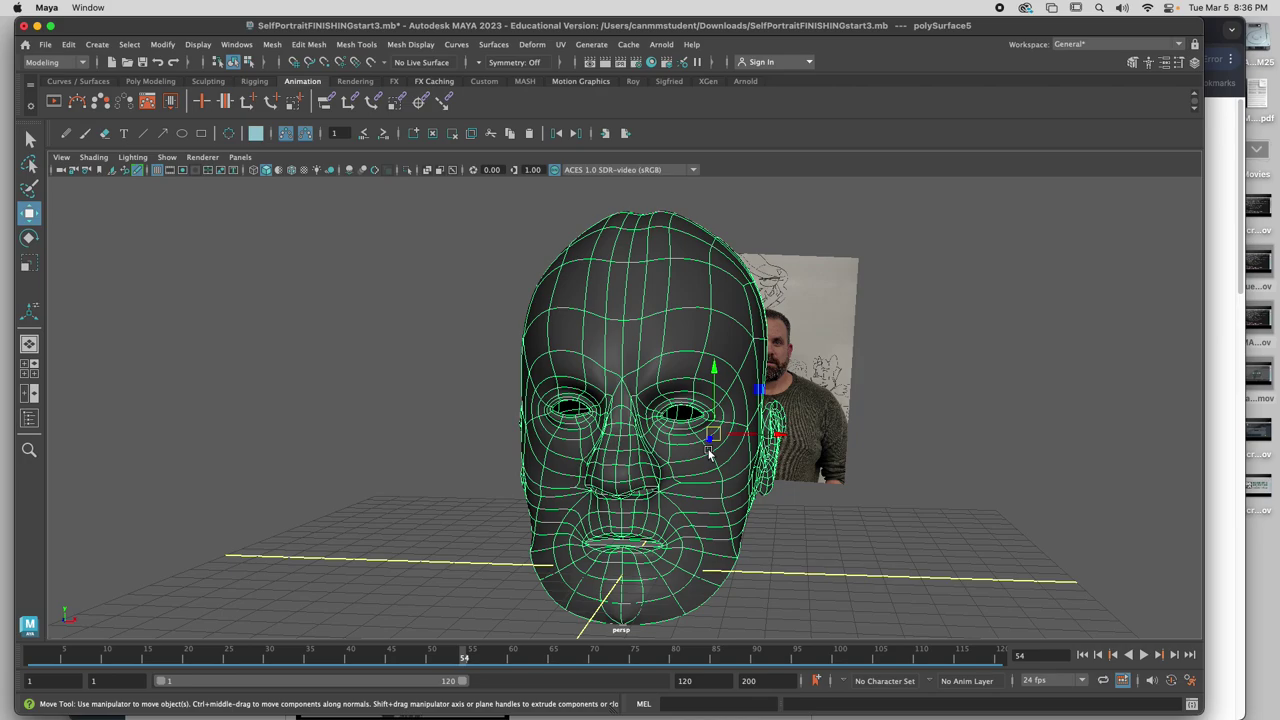
Look through camera1, scrub the turntable to frame 61, and delete the reference image plane appearing in its view
{"action": "left_click", "coordinate": [236, 158]}
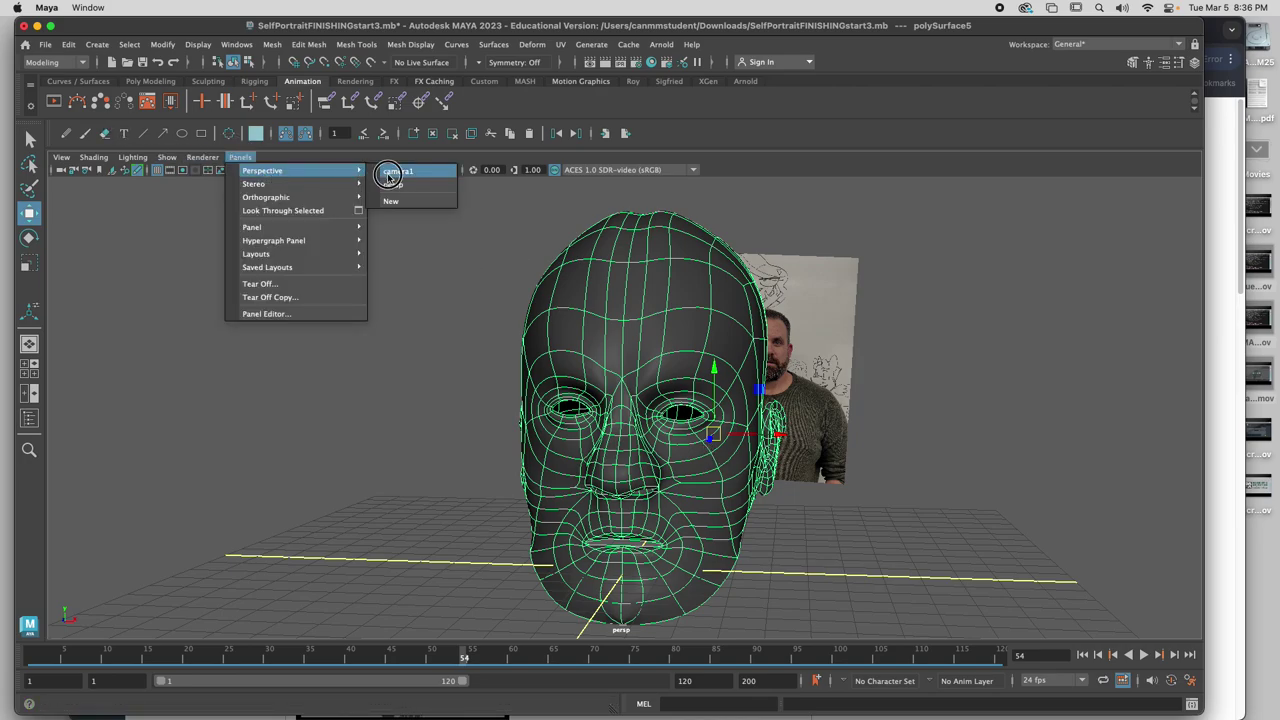
{"action": "left_click", "coordinate": [392, 172]}
{"action": "left_click", "coordinate": [412, 396]}
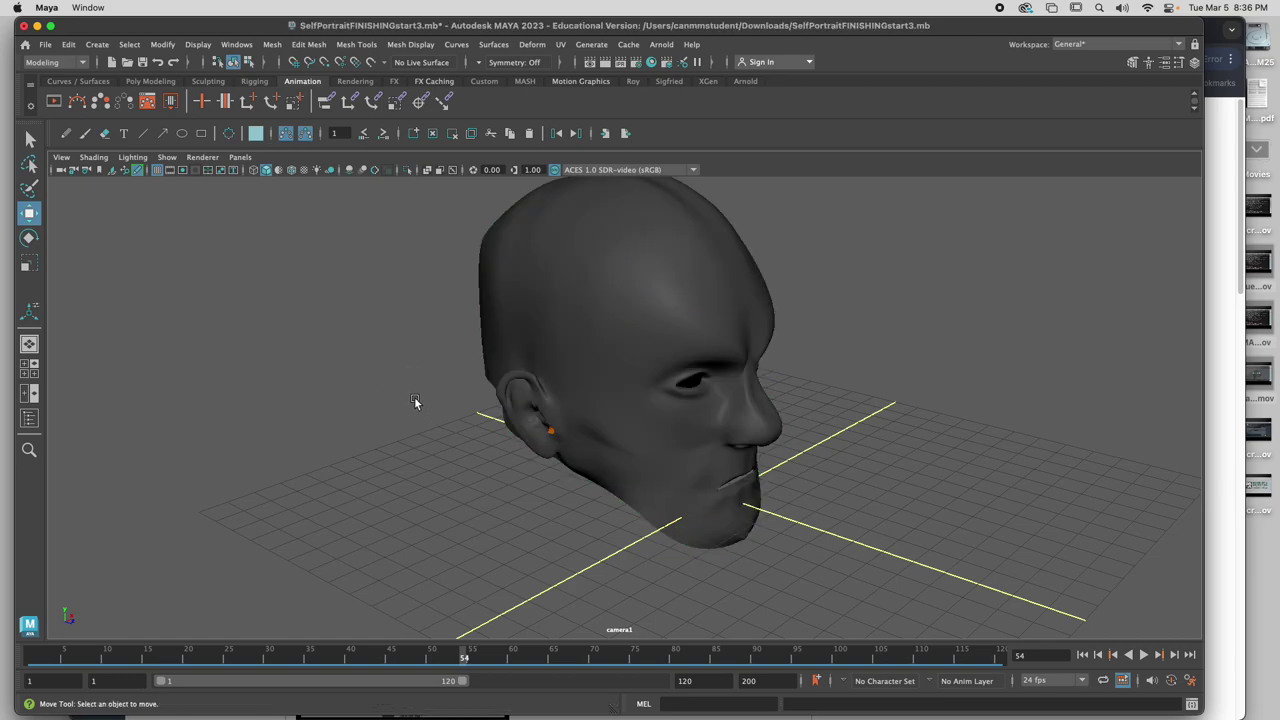
{"action": "left_click", "coordinate": [762, 440]}
{"action": "left_click", "coordinate": [792, 410]}
{"action": "left_click_drag", "start_coordinate": [105, 658], "coordinate": [520, 658]}
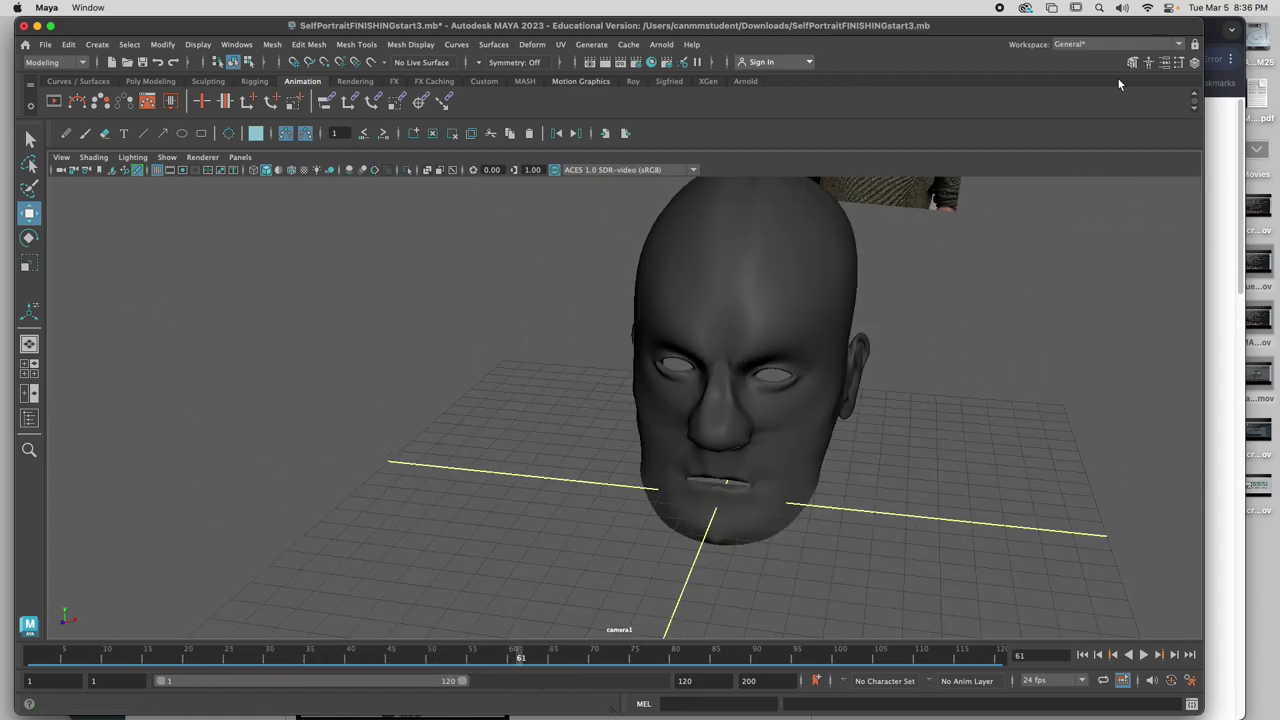
{"action": "left_click", "coordinate": [929, 190]}
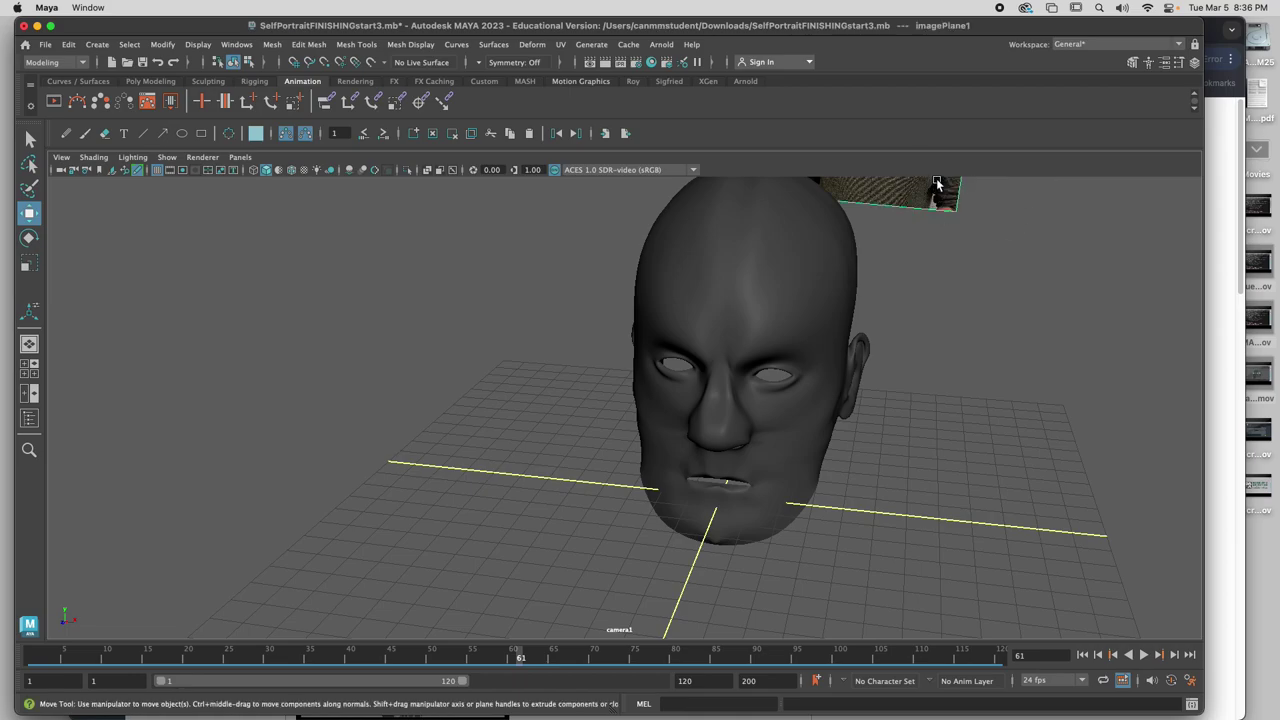
{"action": "key", "text": "Delete"}
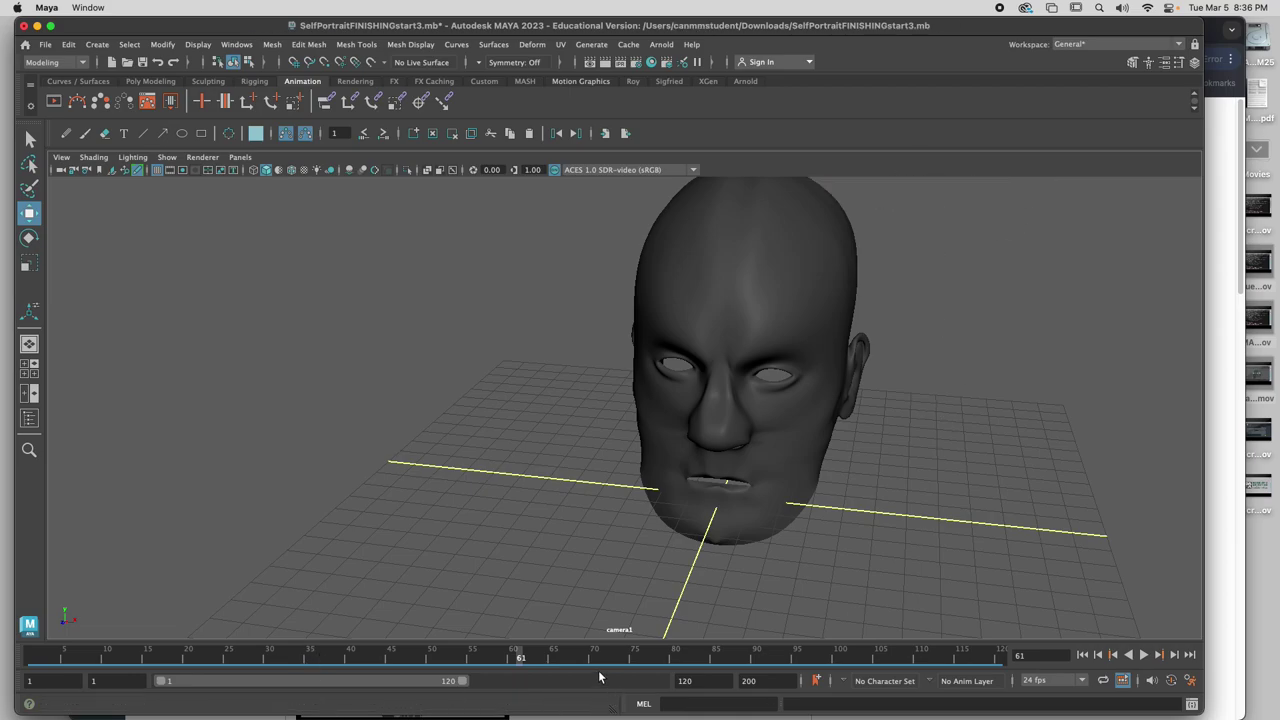
Scrub to frame 26, raise the whole head to frame it for camera1, and check it again at frame 1
{"action": "left_click_drag", "start_coordinate": [562, 652], "coordinate": [236, 652]}
{"action": "left_click", "coordinate": [925, 392]}
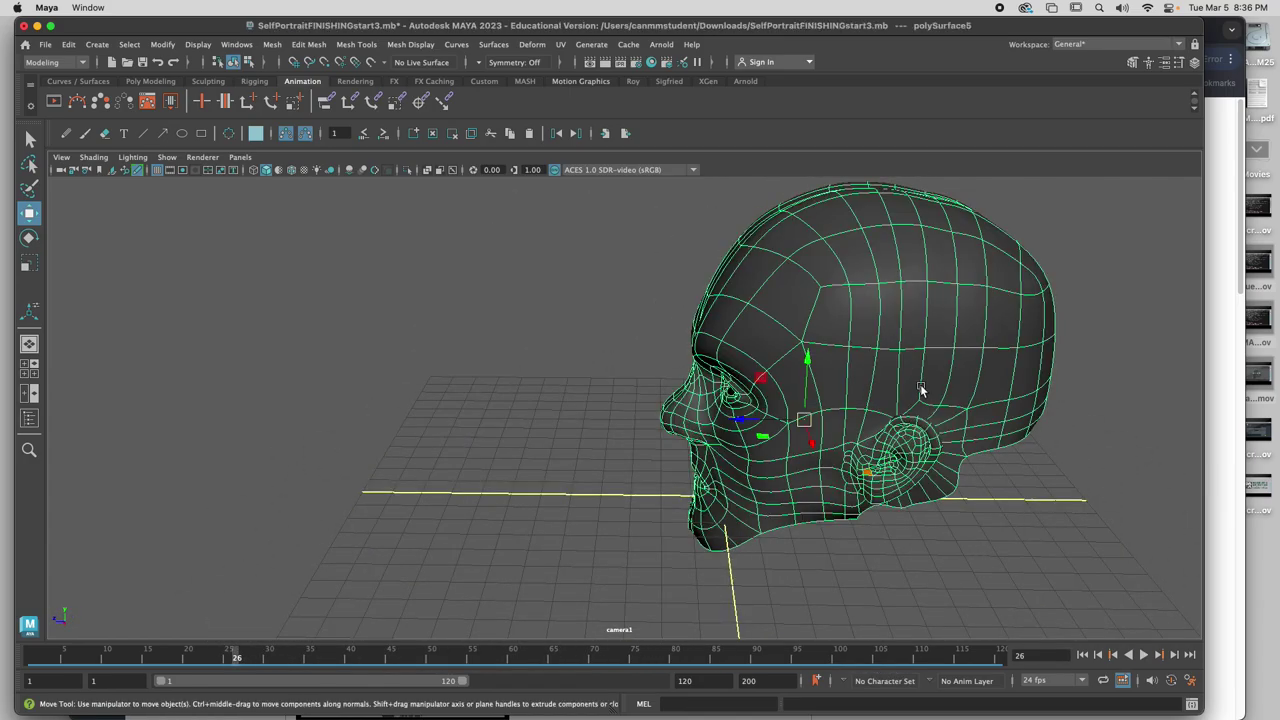
{"action": "left_click", "coordinate": [475, 499]}
{"action": "left_click_drag", "start_coordinate": [462, 657], "coordinate": [3, 617]}
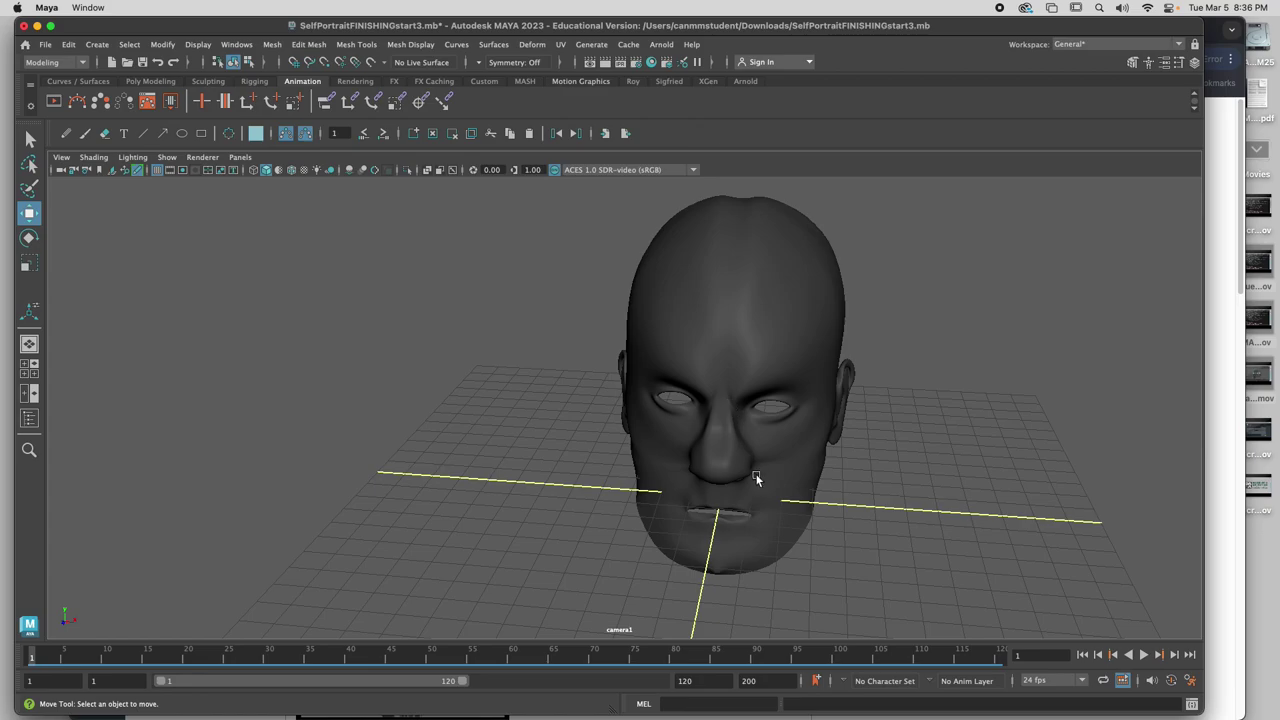
{"action": "left_click", "coordinate": [740, 208]}
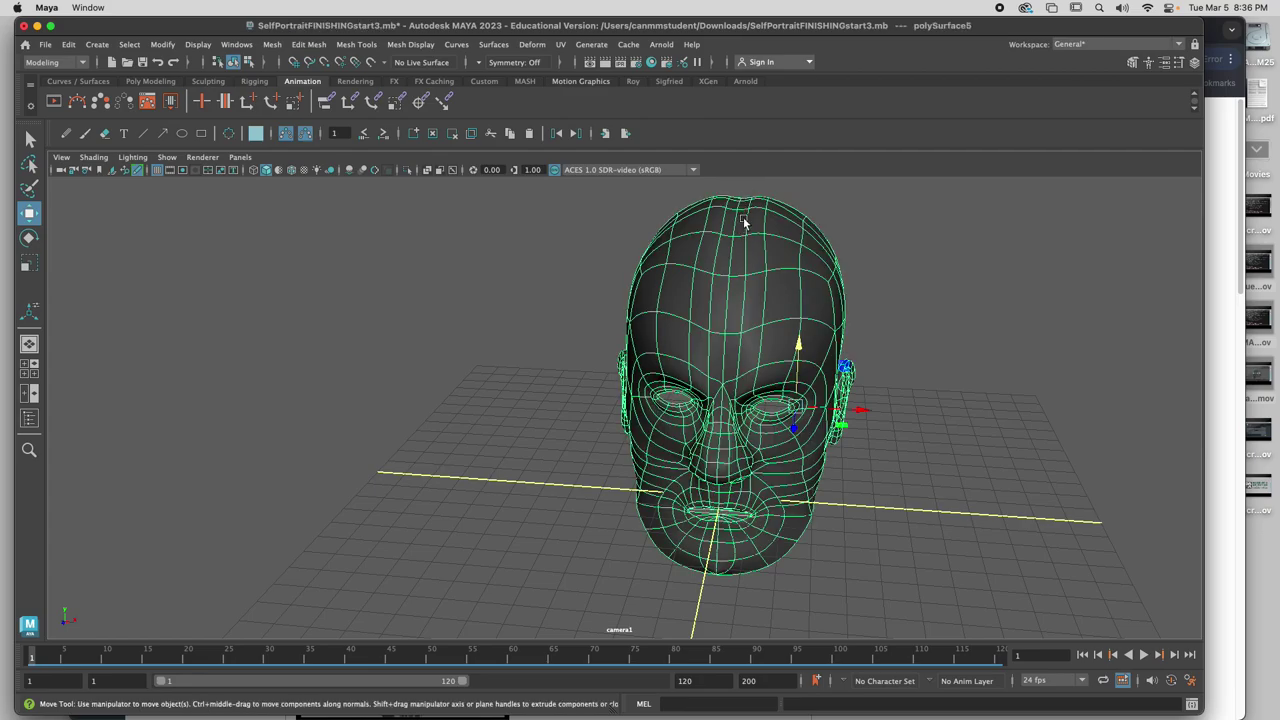
Undo the upward move of the head and the deletion of the reference image plane
{"action": "key", "text": "super+z"}
{"action": "key", "text": "super+z"}
{"action": "key", "text": "super+z"}
{"action": "key", "text": "super+z"}
{"action": "key", "text": "super+z"}
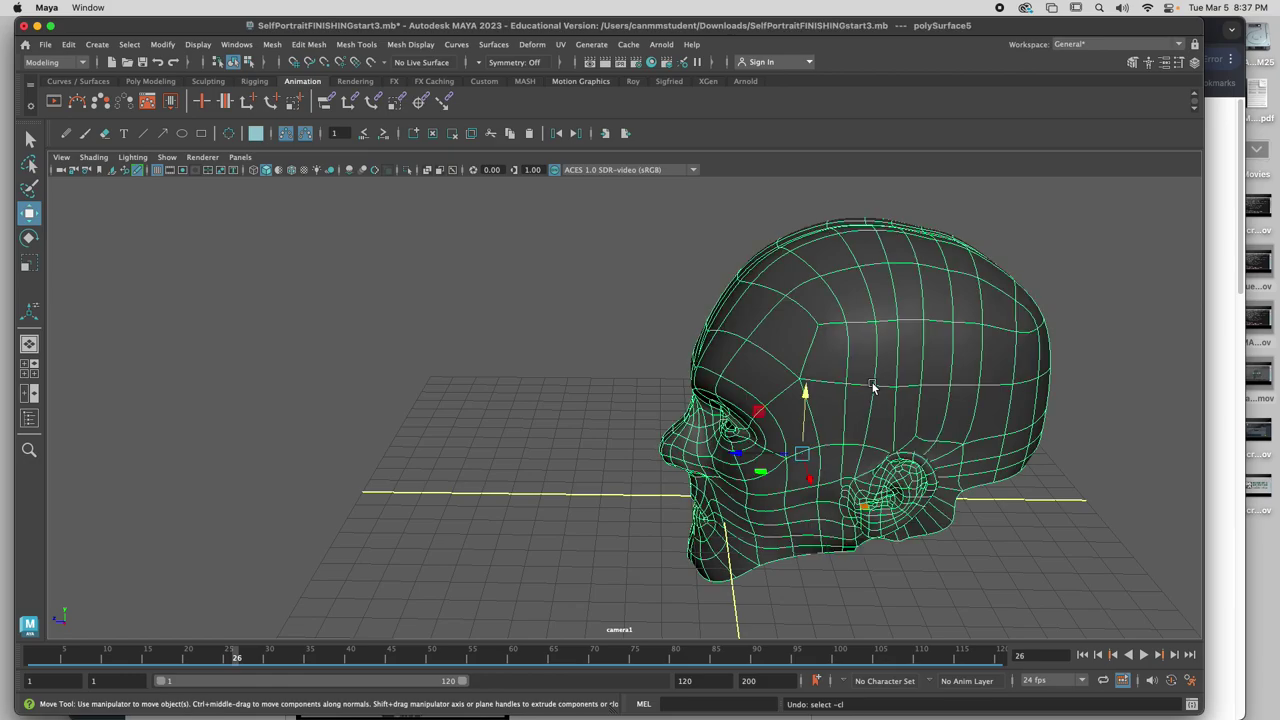
{"action": "key", "text": "super+z"}
{"action": "key", "text": "super+z"}
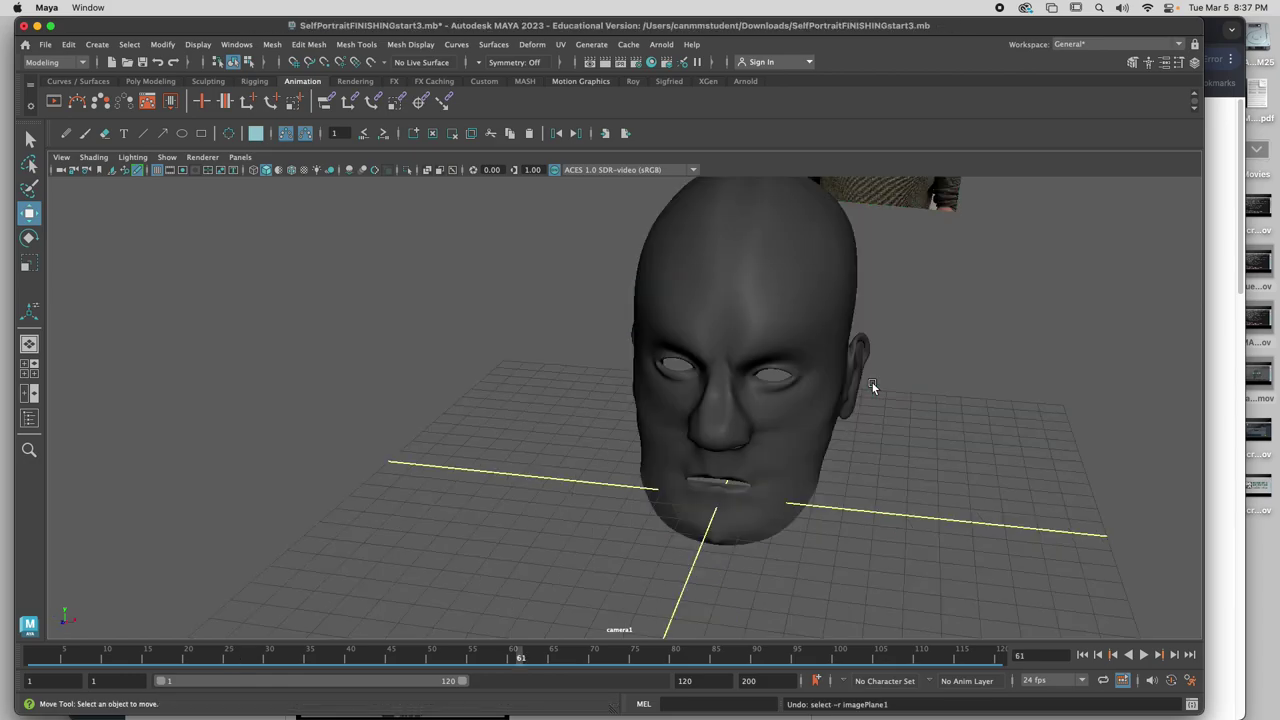
Switch back to the persp camera and examine the open underside of the head
{"action": "left_click", "coordinate": [240, 157]}
{"action": "mouse_move", "coordinate": [263, 172]}
{"action": "left_click", "coordinate": [393, 185]}
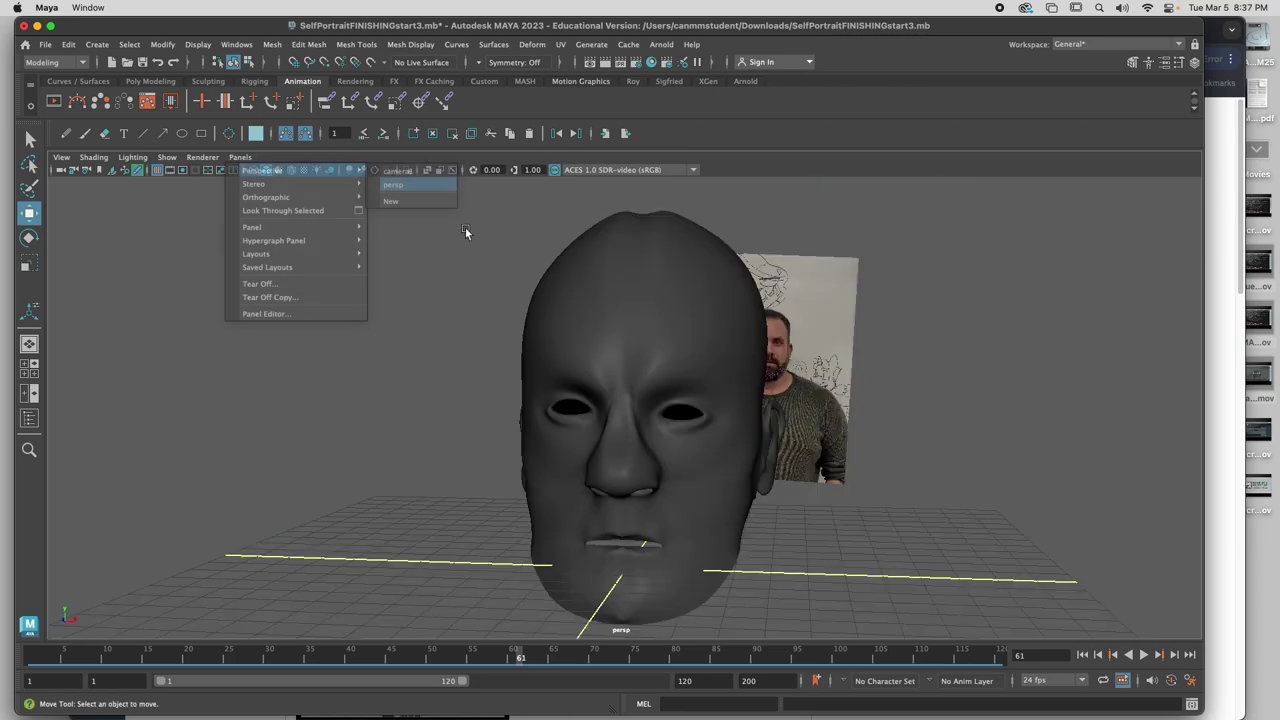
{"action": "left_click_drag", "start_coordinate": [897, 537], "coordinate": [611, 486], "text": "alt"}
{"action": "left_click", "coordinate": [637, 514]}
{"action": "scroll", "coordinate": [637, 514], "scroll_direction": "up", "scroll_amount": 2}
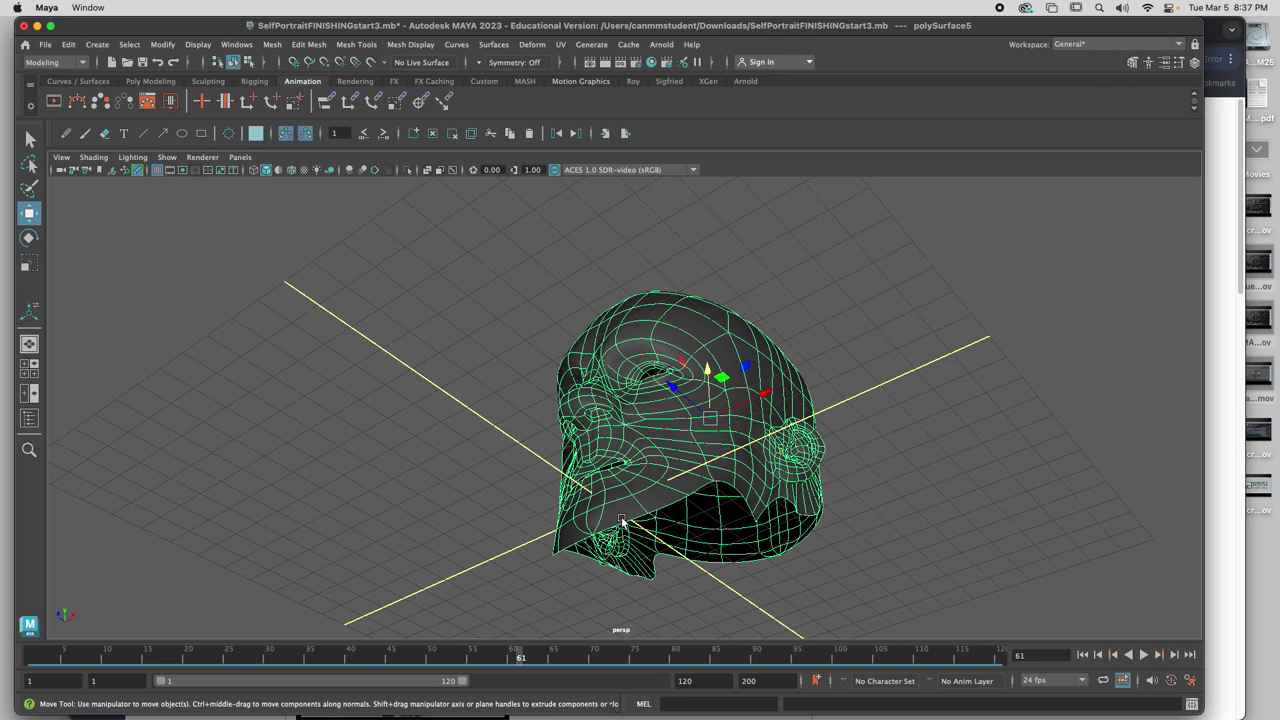
Undo the eye, cheek, ear and other full-head edits, back through the mirror operation to the half head
{"action": "key", "text": "super+z"}
{"action": "key", "text": "super+z"}
{"action": "key", "text": "super+z"}
{"action": "key", "text": "super+z"}
{"action": "key", "text": "z"}
{"action": "key", "text": "z"}
{"action": "key", "text": "z"}
{"action": "key", "text": "z"}
{"action": "key", "text": "z"}
{"action": "key", "text": "z"}
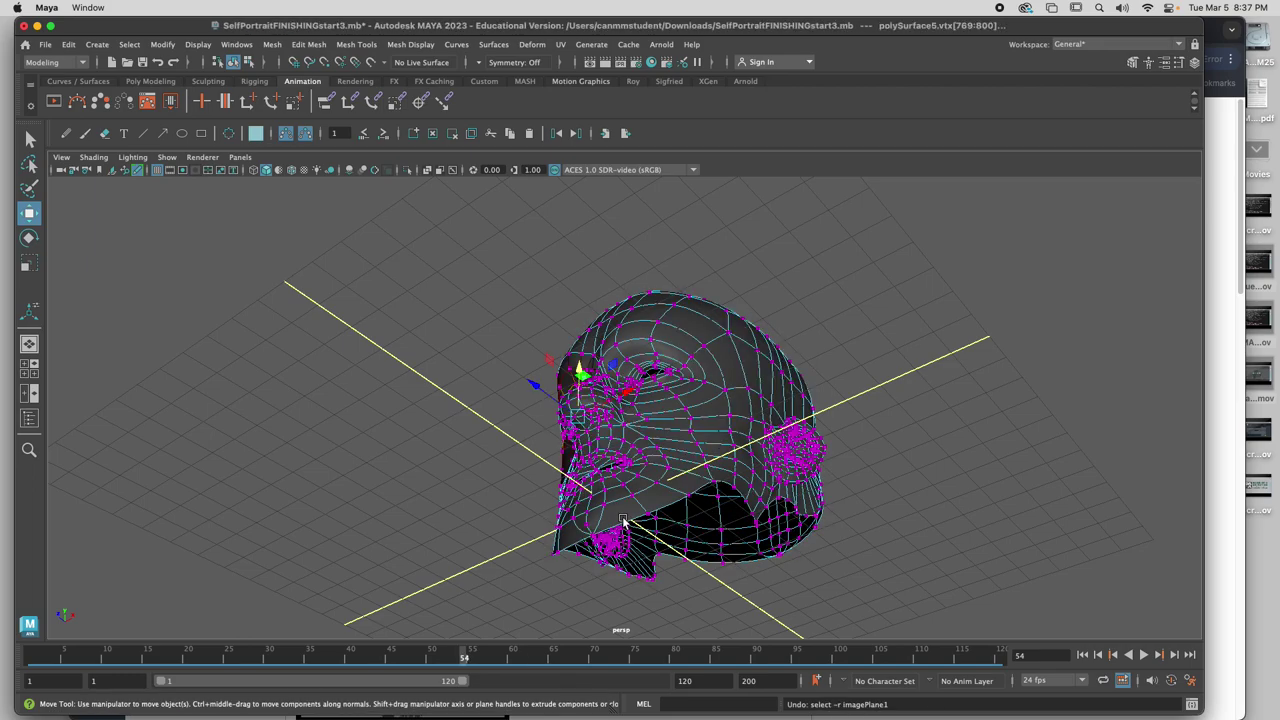
{"action": "key", "text": "z"}
{"action": "key", "text": "z"}
{"action": "key", "text": "z"}
{"action": "key", "text": "z"}
{"action": "key", "text": "z"}
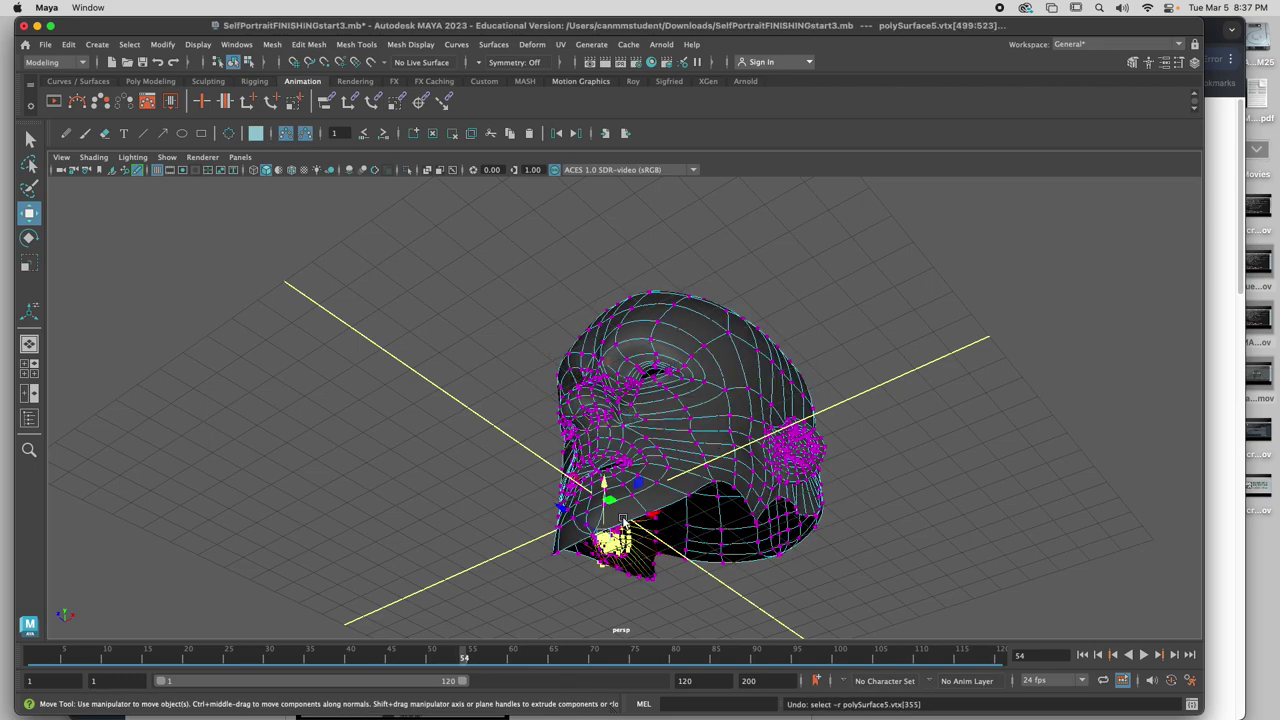
{"action": "key", "text": "z"}
{"action": "key", "text": "z"}
{"action": "key", "text": "z"}
{"action": "key", "text": "z"}
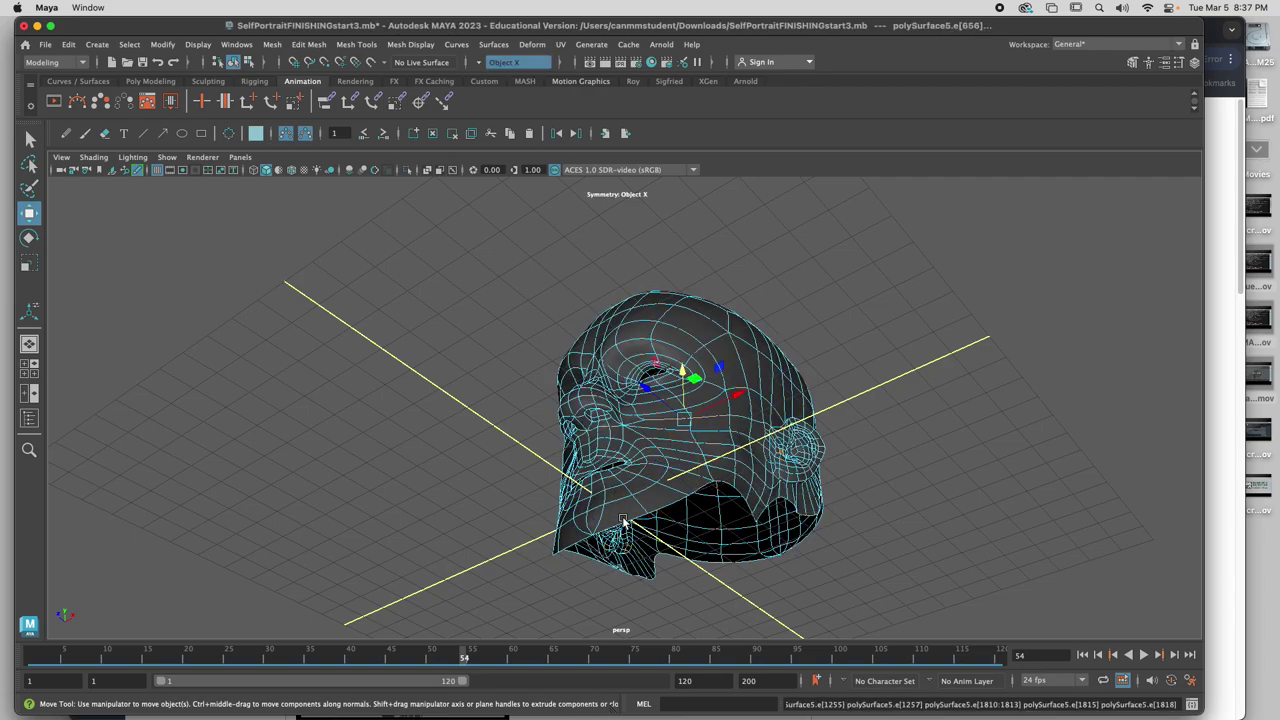
{"action": "key", "text": "z"}
{"action": "key", "text": "z"}
{"action": "key", "text": "z"}
{"action": "key", "text": "z"}
{"action": "key", "text": "z"}
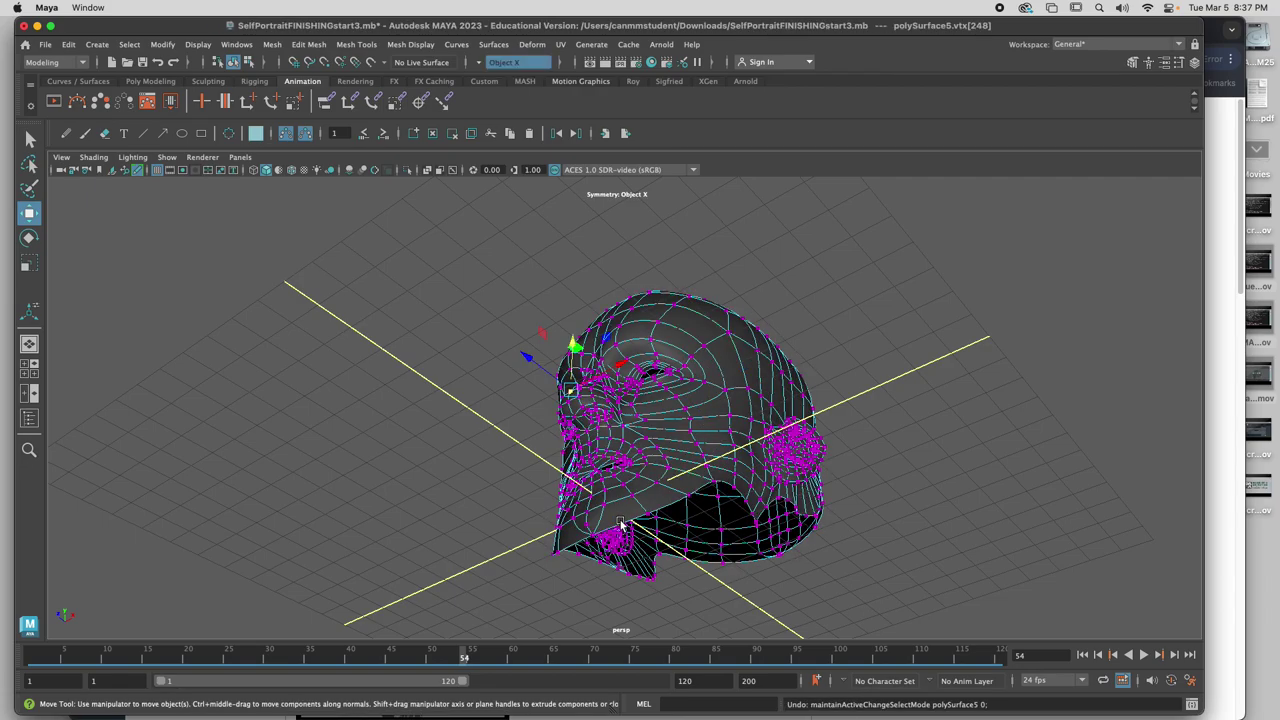
{"action": "key", "text": "z"}
{"action": "key", "text": "z"}
{"action": "key", "text": "z"}
{"action": "key", "text": "z"}
{"action": "key", "text": "z"}
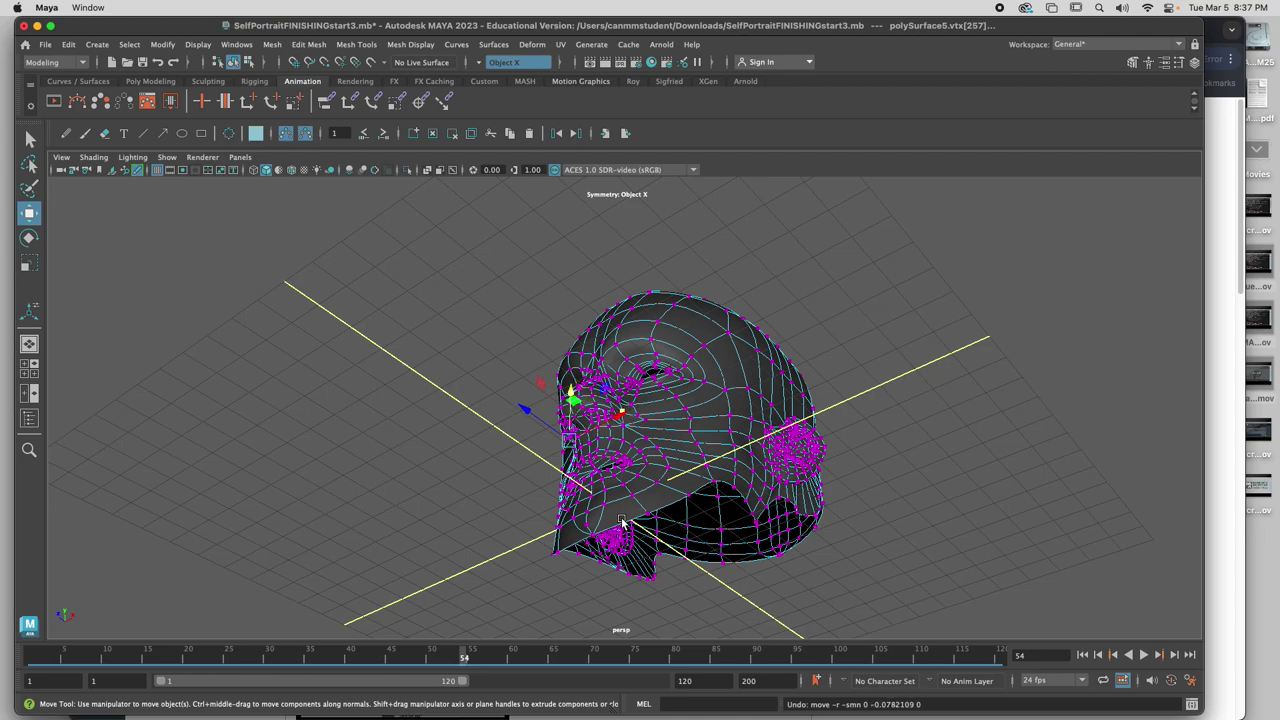
{"action": "key", "text": "z"}
{"action": "key", "text": "z"}
{"action": "key", "text": "z"}
{"action": "key", "text": "z"}
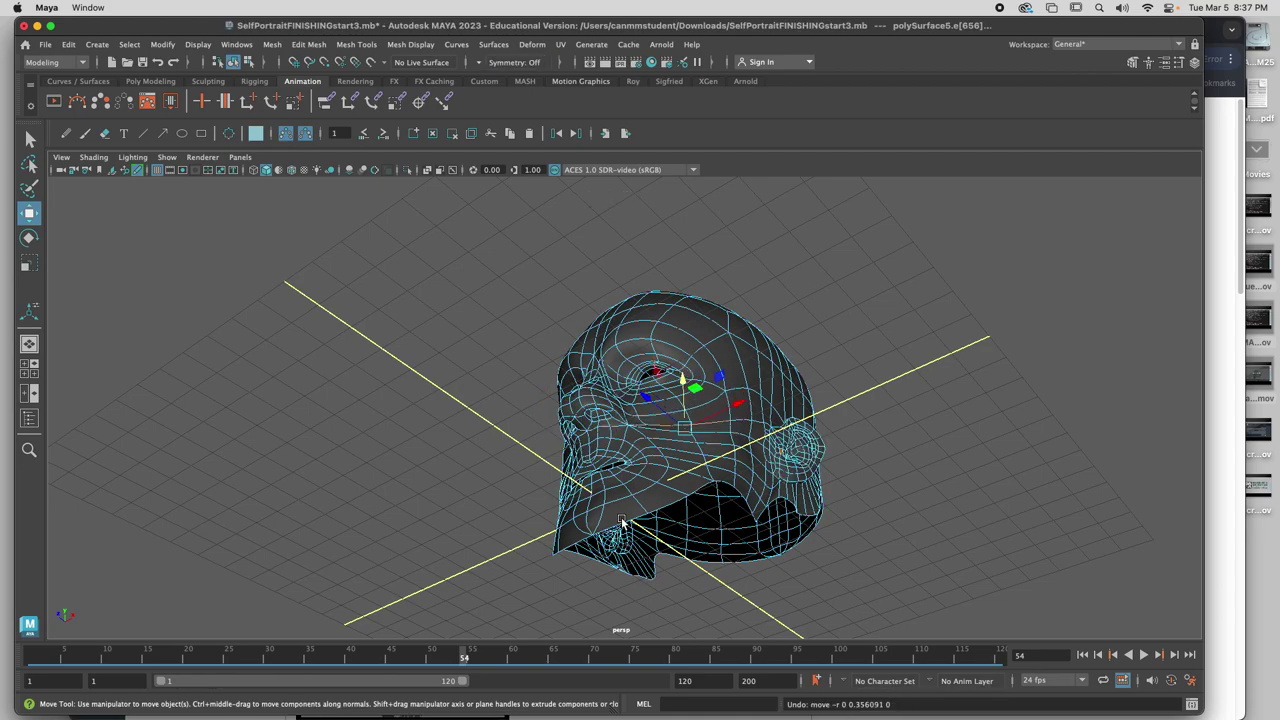
{"action": "key", "text": "z"}
{"action": "key", "text": "z"}
{"action": "key", "text": "z"}
{"action": "key", "text": "z"}
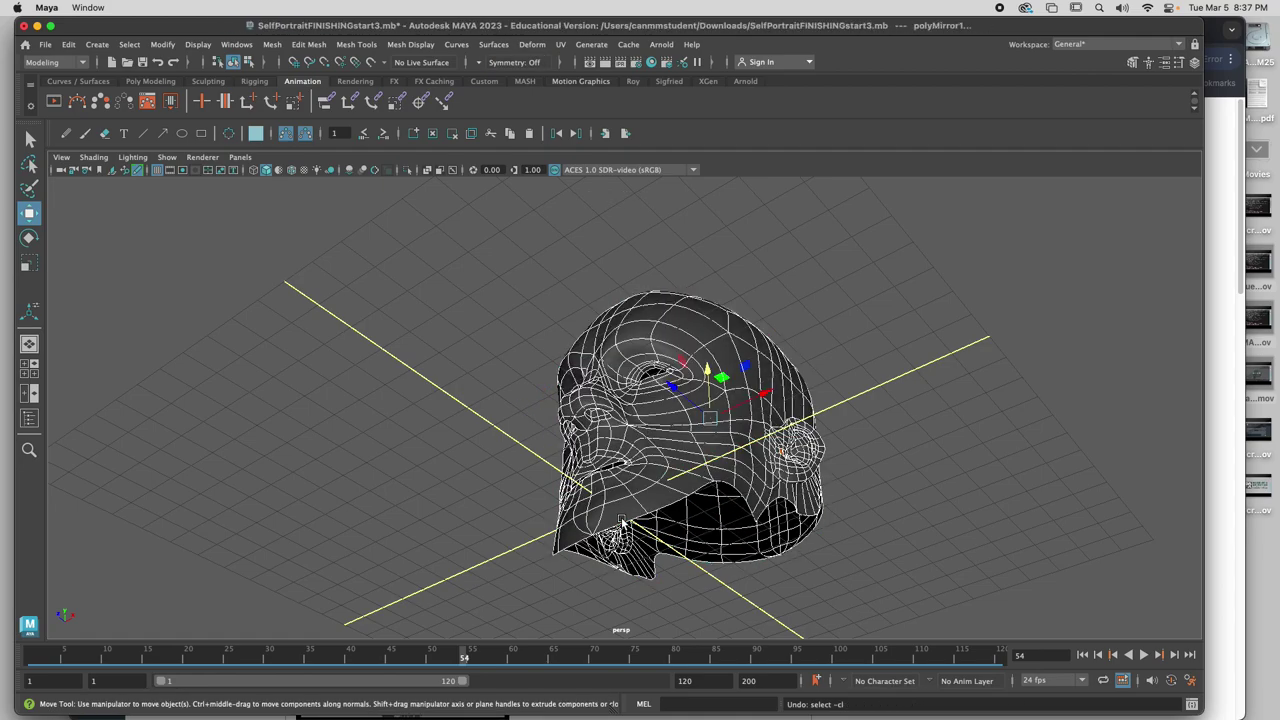
{"action": "mouse_move", "coordinate": [621, 517]}
{"action": "left_mouse_down", "text": "alt"}
{"action": "mouse_move", "coordinate": [453, 474]}
{"action": "mouse_move", "coordinate": [596, 517]}
{"action": "left_mouse_up", "text": "alt"}
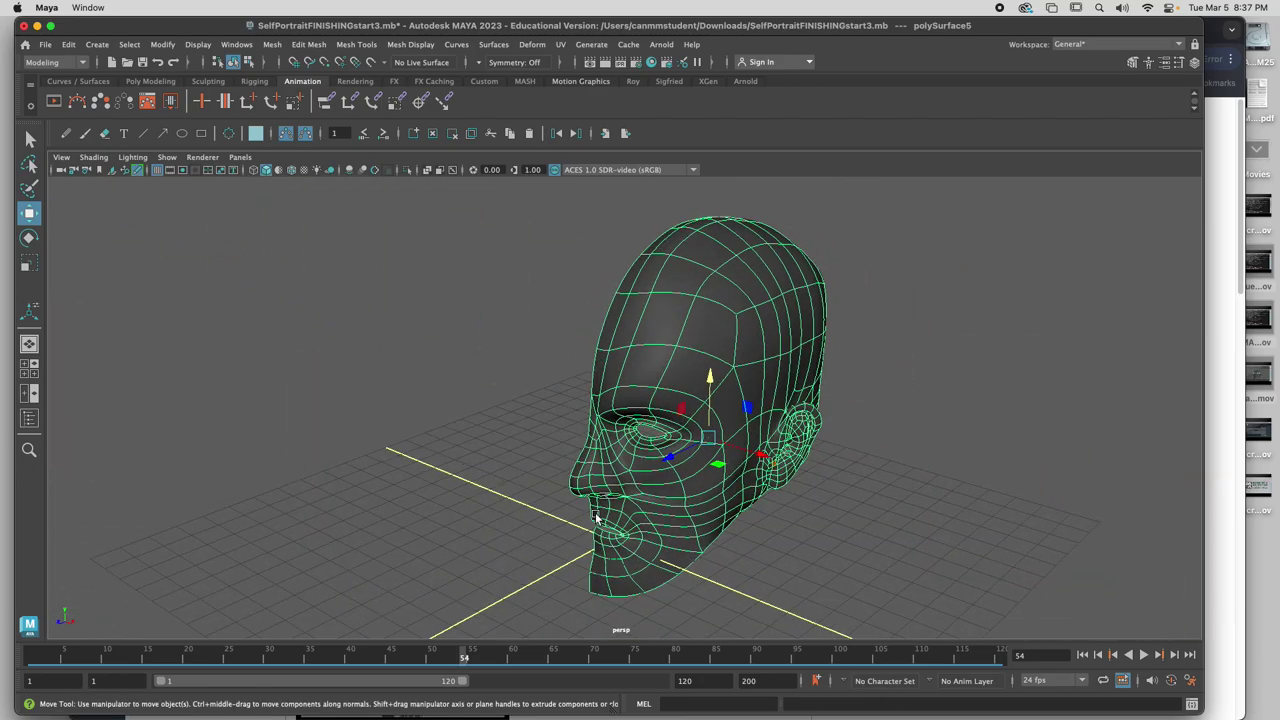
Switch to the MART 421 Week 4 Agenda slides in Chrome and review the objective and New Tools and Features slides
{"action": "left_click_drag", "start_coordinate": [950, 514], "coordinate": [1024, 550], "text": "alt"}
{"action": "right_click_drag", "start_coordinate": [786, 423], "coordinate": [836, 466], "text": "alt"}
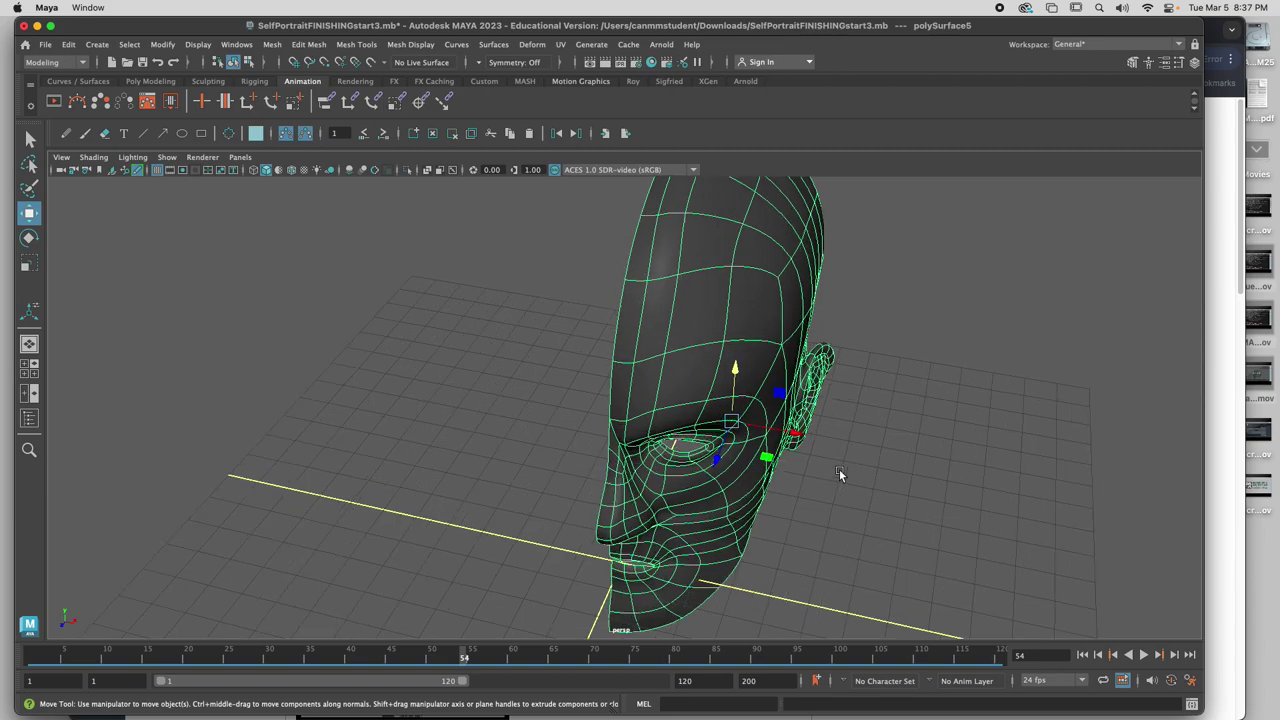
{"action": "left_click", "coordinate": [1218, 137]}
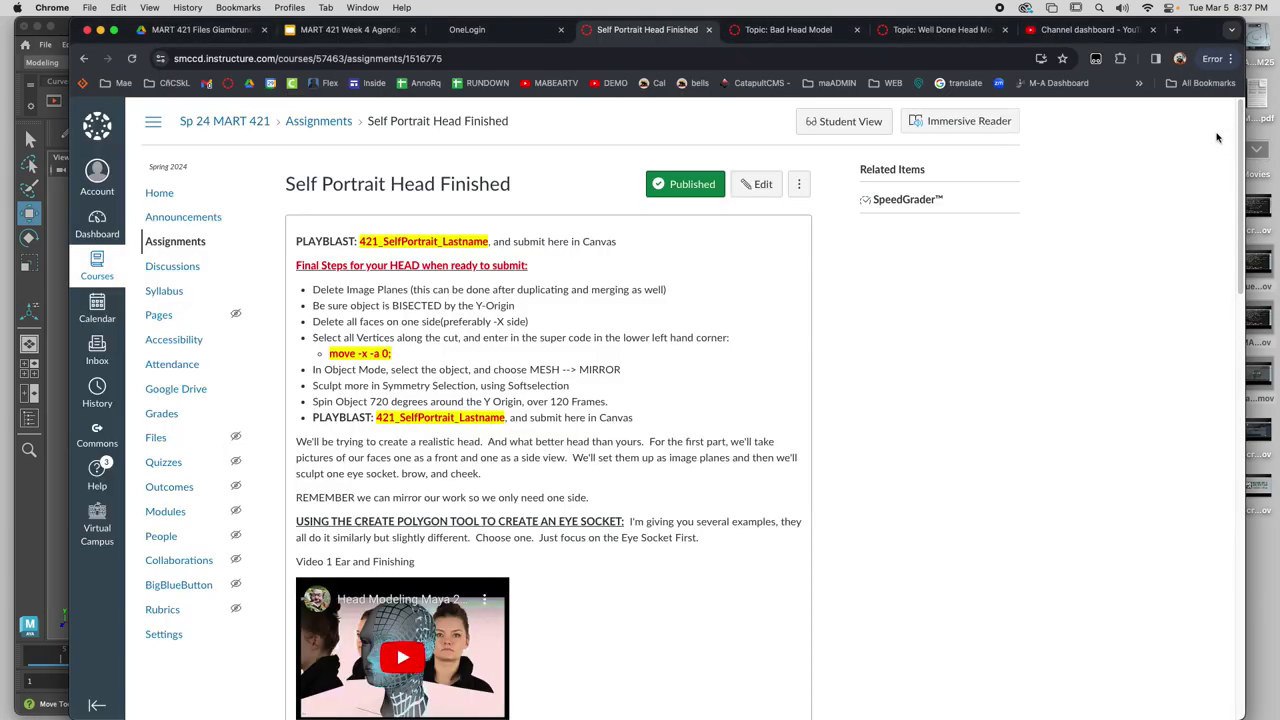
{"action": "left_click", "coordinate": [355, 29]}
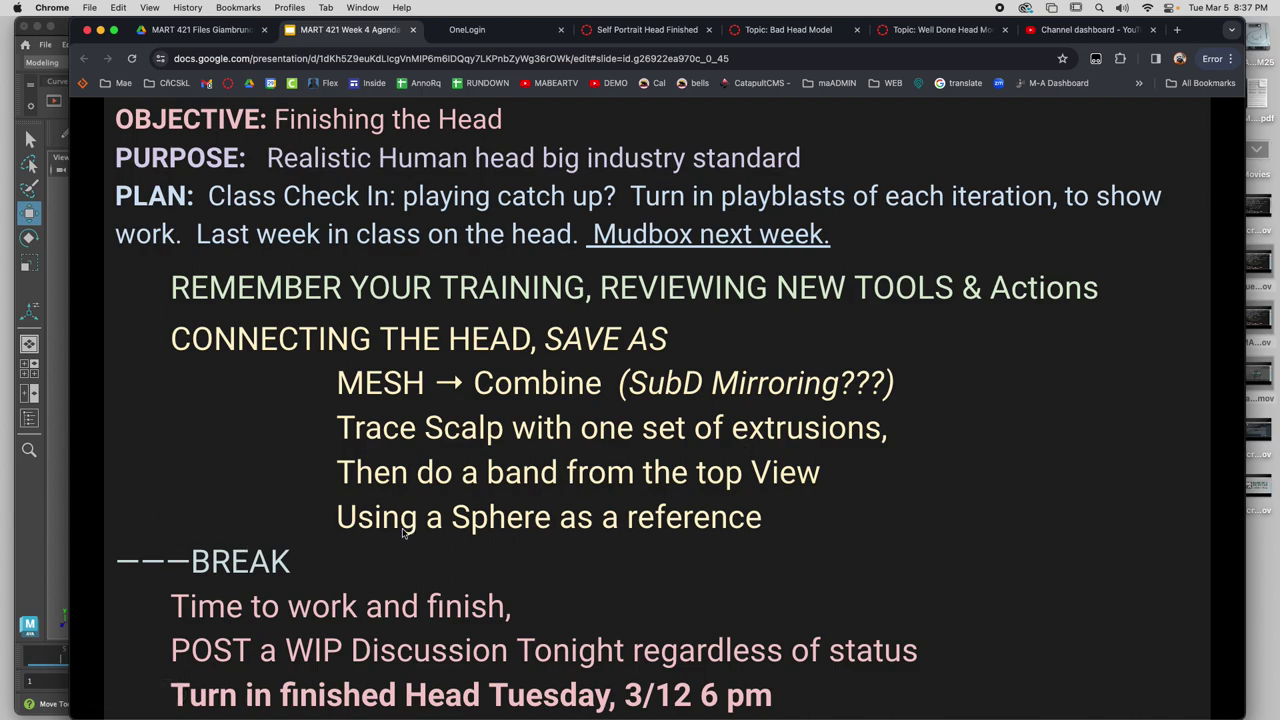
{"action": "key", "text": "Right"}
{"action": "key", "text": "Right"}
{"action": "key", "text": "Left"}
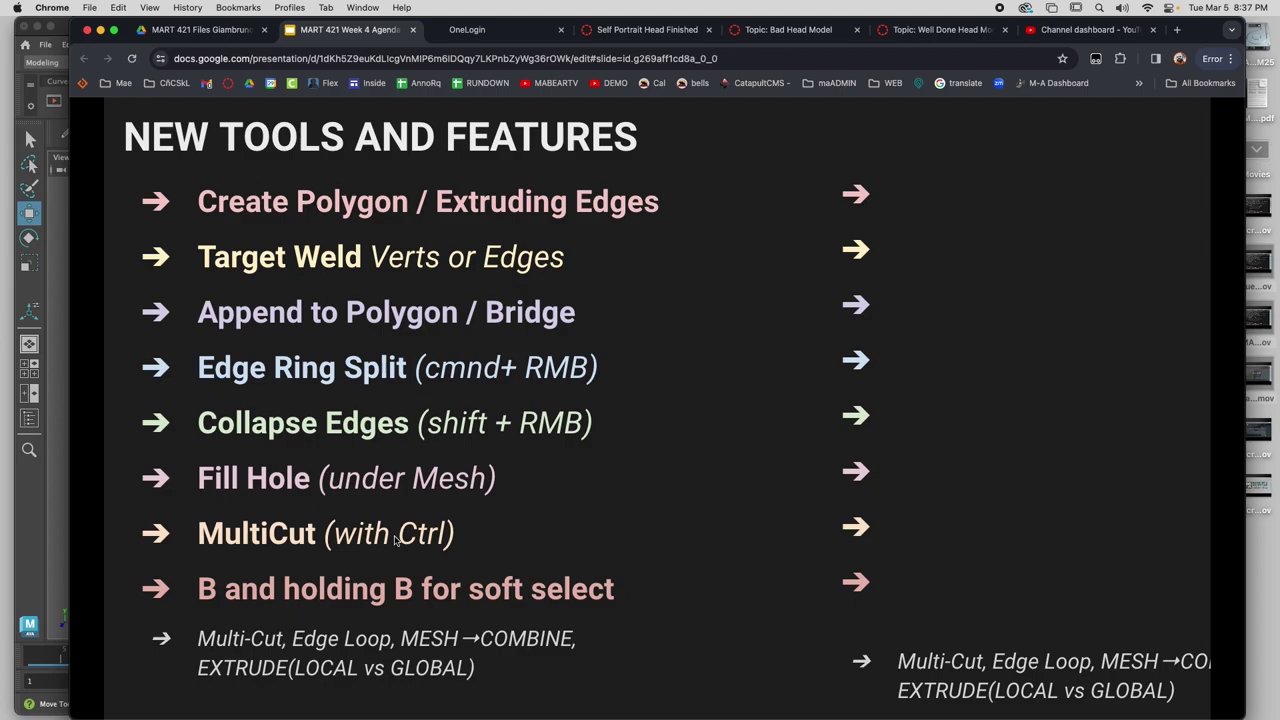
{"action": "key", "text": "Right"}
{"action": "key", "text": "Left"}
{"action": "key", "text": "Left"}
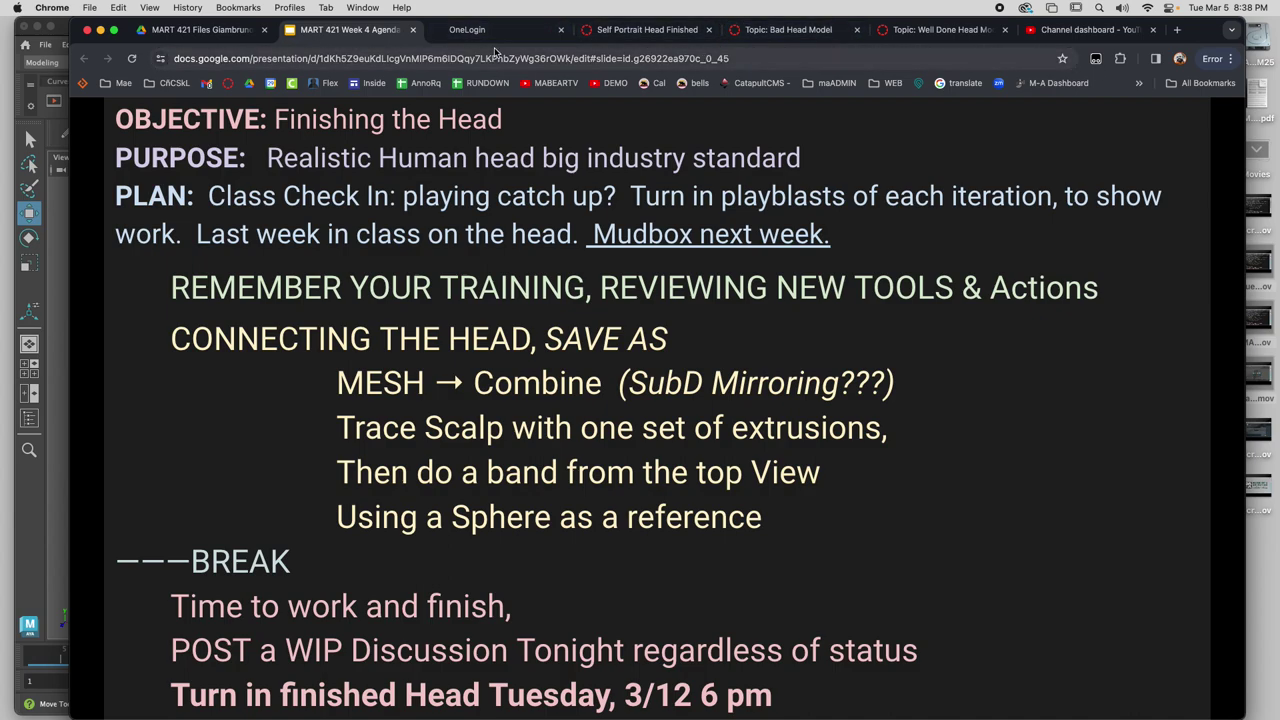
Switch back to Maya, select the half head and frame it through the persp camera
{"action": "left_click", "coordinate": [60, 418]}
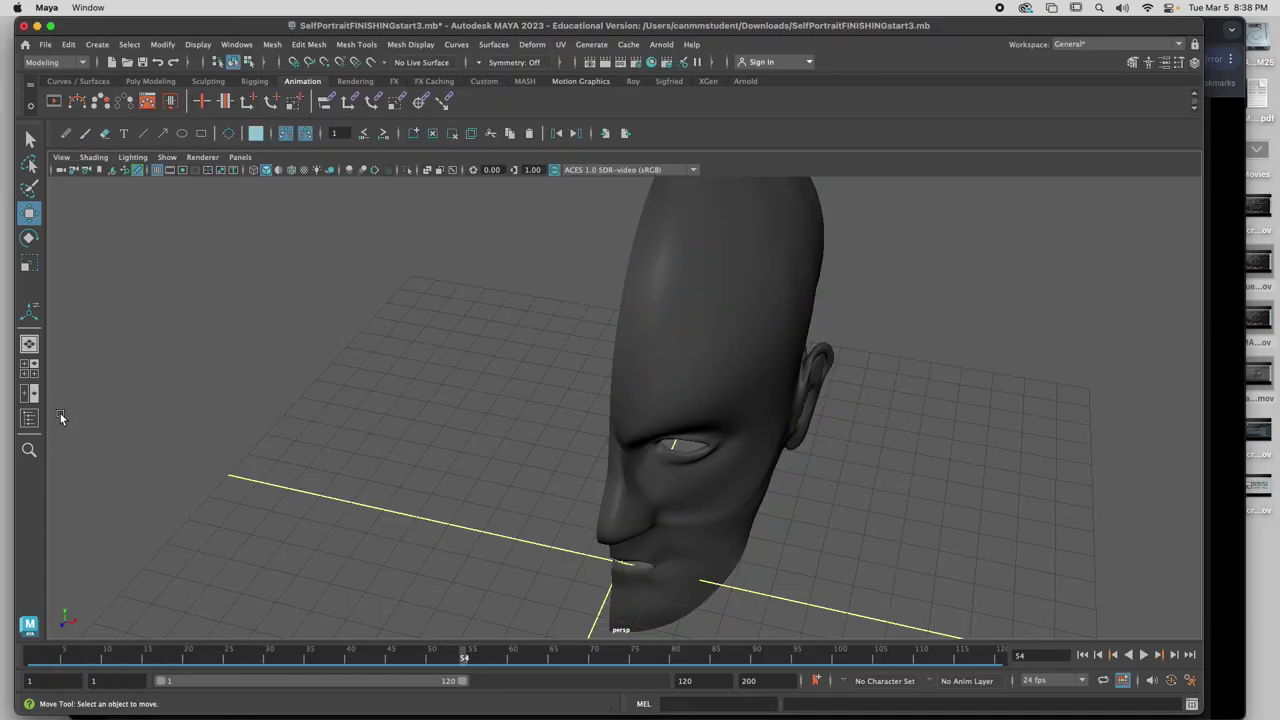
{"action": "left_click", "coordinate": [629, 404]}
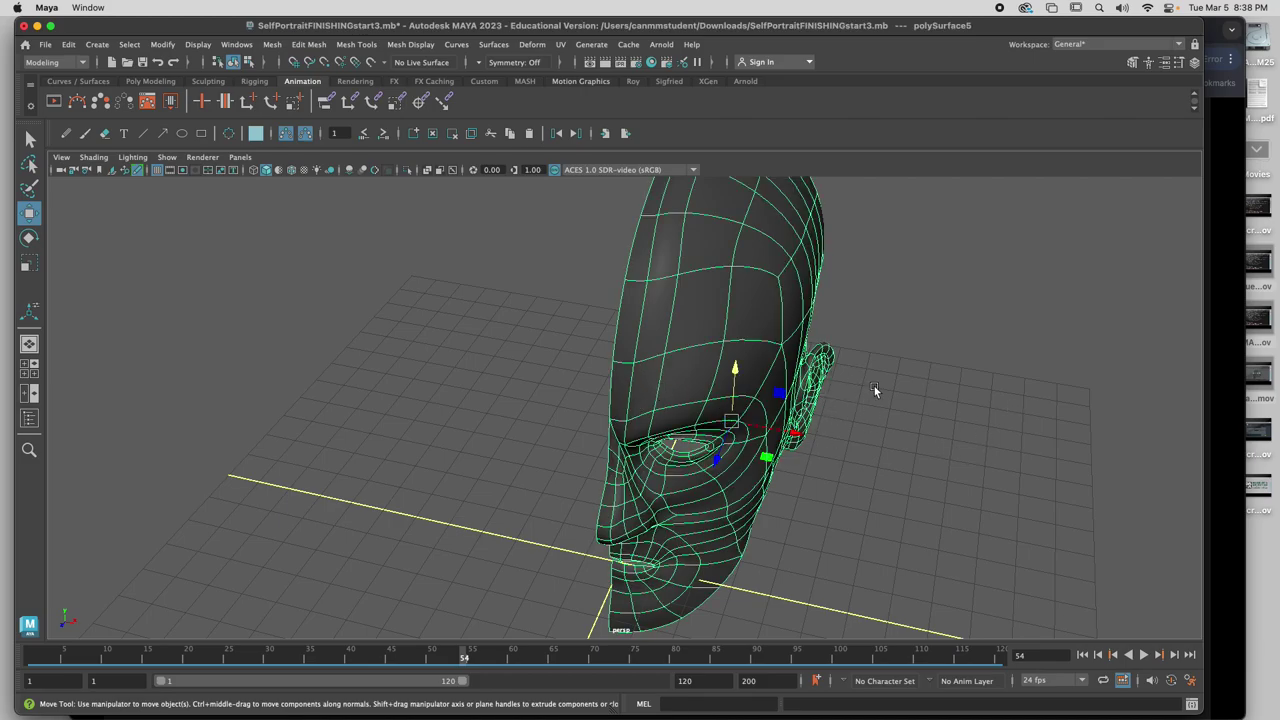
{"action": "left_click", "coordinate": [240, 157]}
{"action": "mouse_move", "coordinate": [260, 171]}
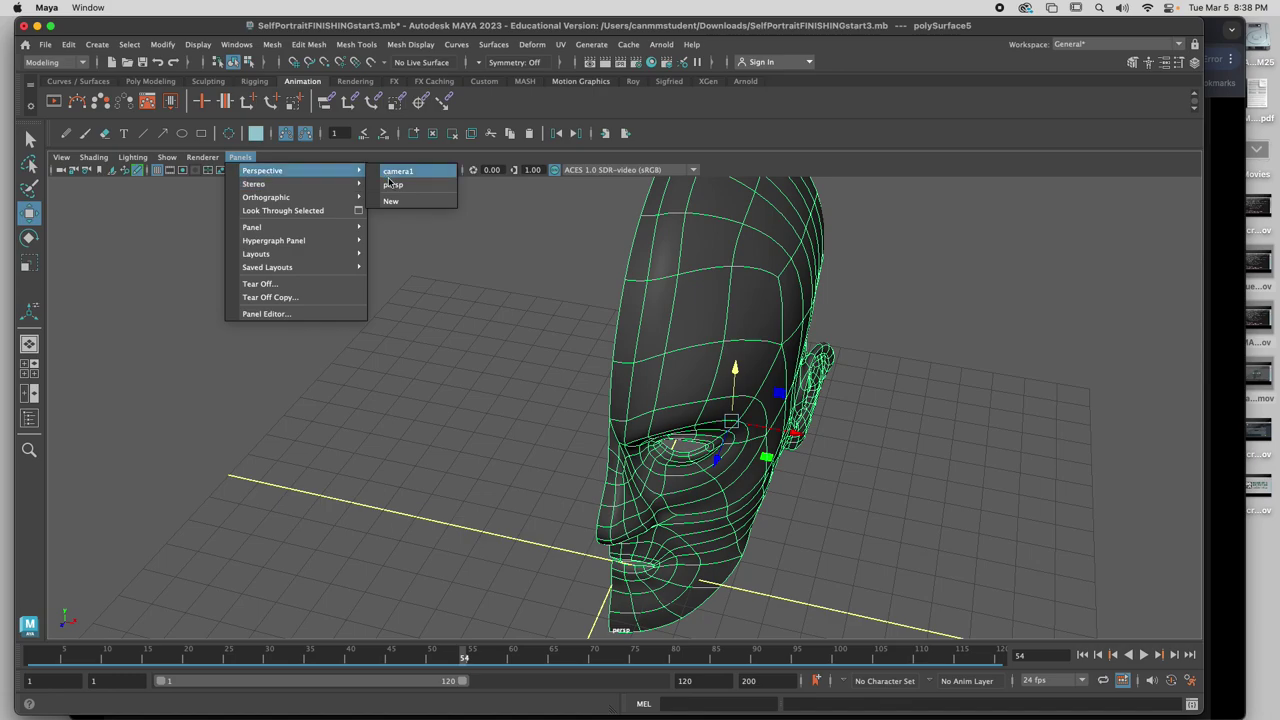
{"action": "left_click", "coordinate": [392, 184]}
{"action": "key", "text": "f"}
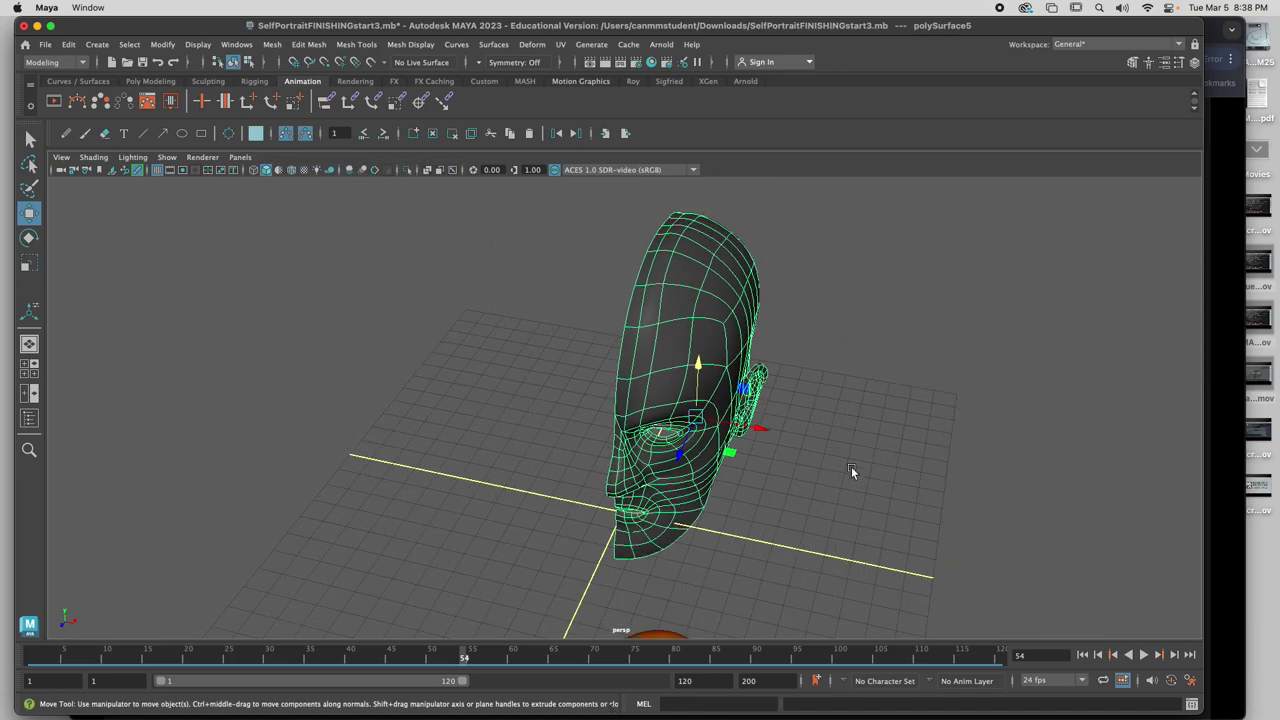
{"action": "left_click_drag", "start_coordinate": [851, 470], "coordinate": [814, 449], "text": "alt"}
Switch to Chrome and read the Bad Head Model discussion instructions, highlighting the five reply points
{"action": "left_click", "coordinate": [1217, 127]}
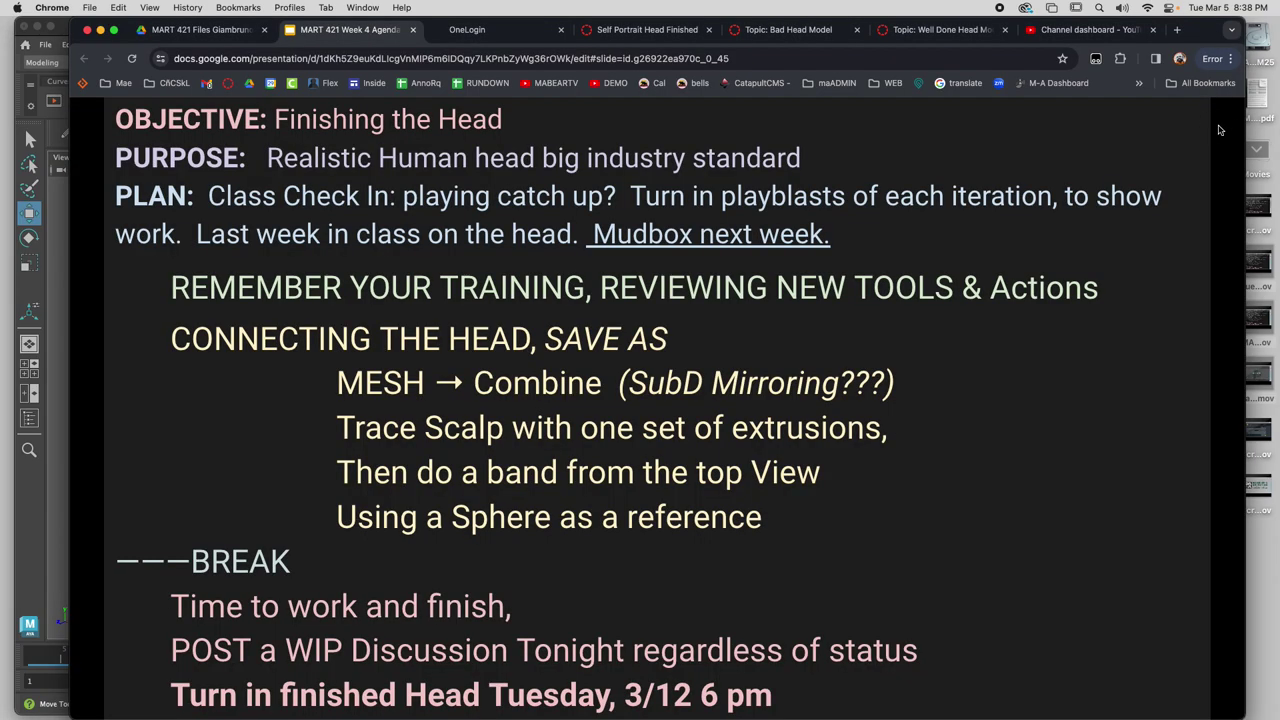
{"action": "left_click", "coordinate": [788, 29]}
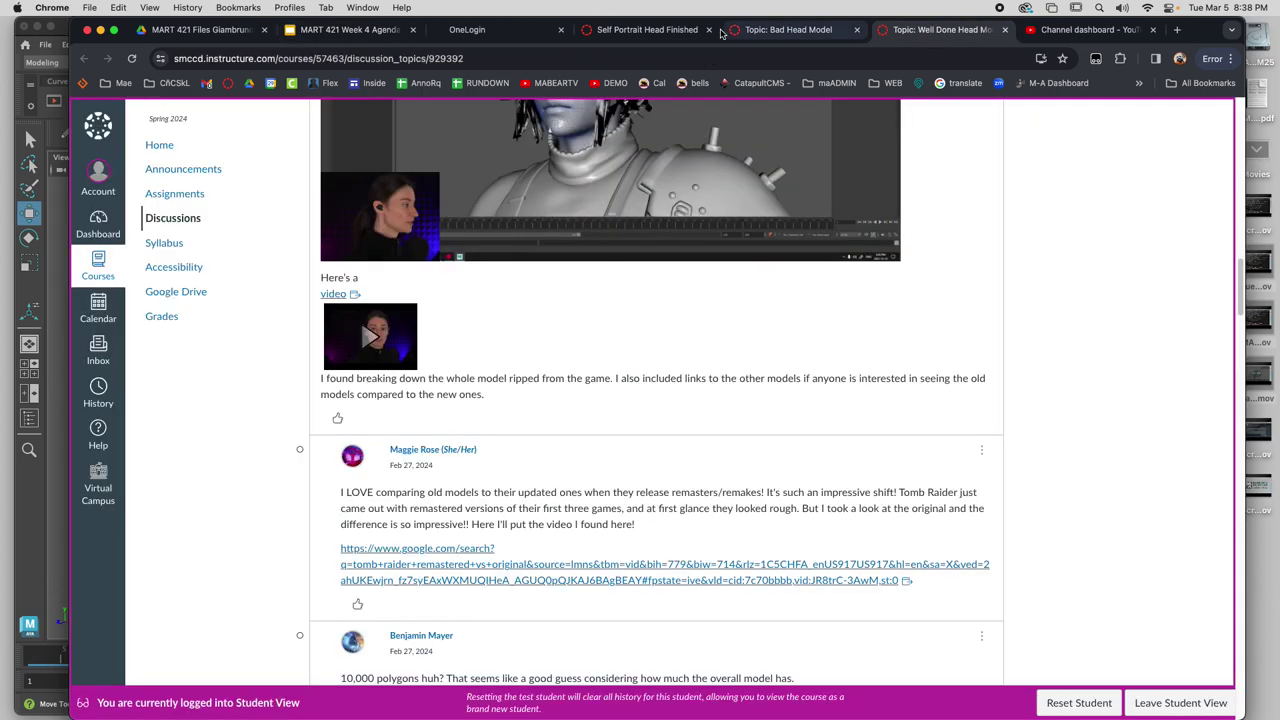
{"action": "left_click", "coordinate": [650, 29]}
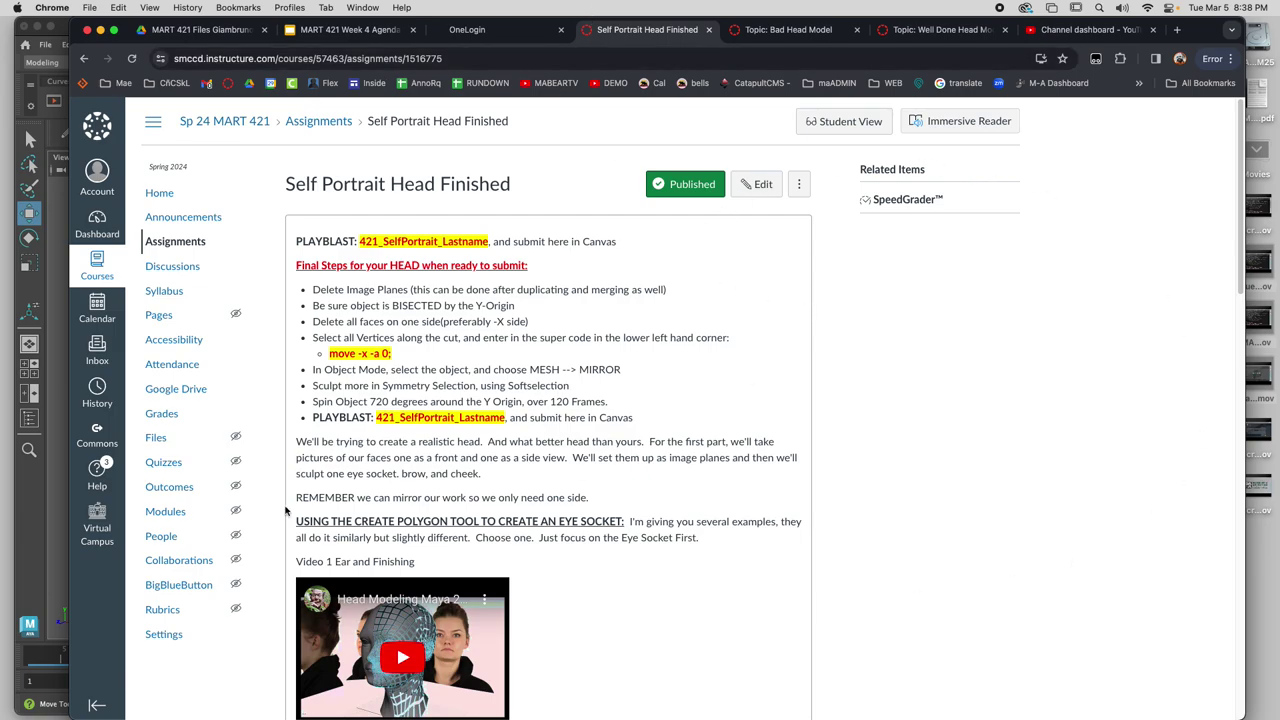
{"action": "left_click", "coordinate": [808, 31]}
{"action": "scroll", "coordinate": [990, 380], "scroll_direction": "up", "scroll_amount": 15}
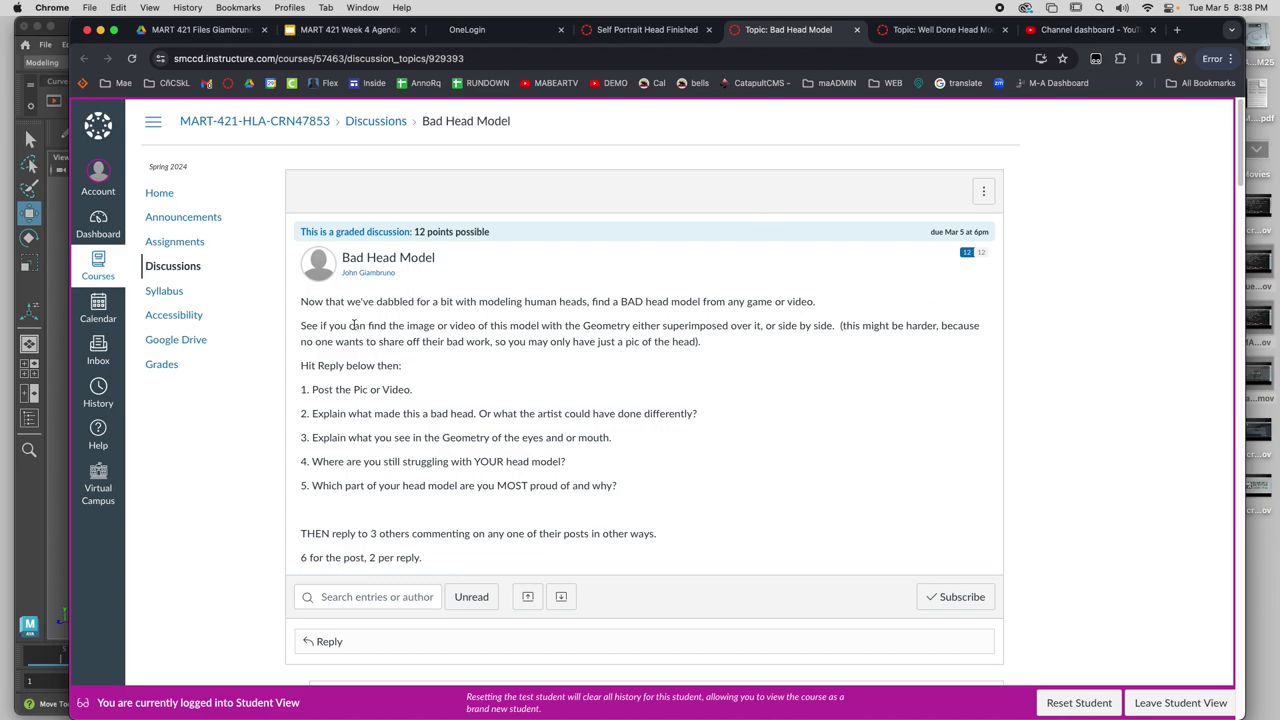
{"action": "left_click_drag", "start_coordinate": [300, 366], "coordinate": [645, 488]}
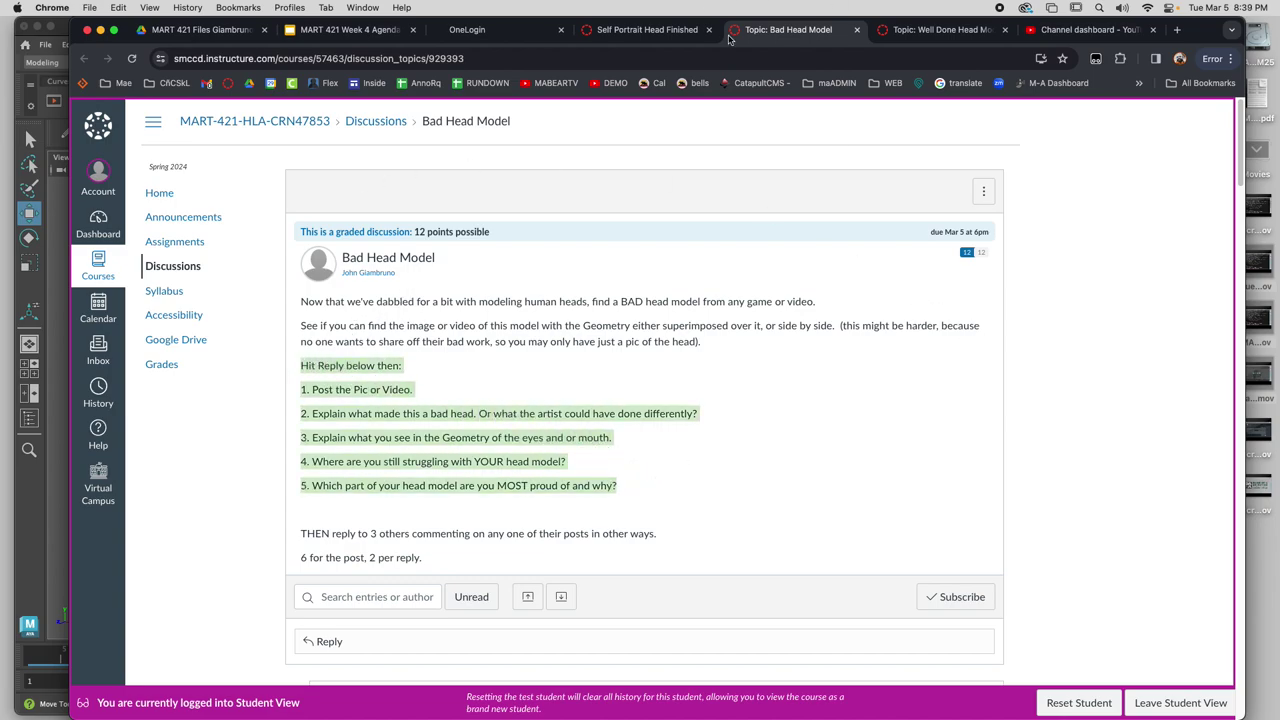
{"action": "left_click", "coordinate": [940, 30]}
Open the Self Portrait WiP discussion from the course's discussions list for editing
{"action": "left_click", "coordinate": [620, 30]}
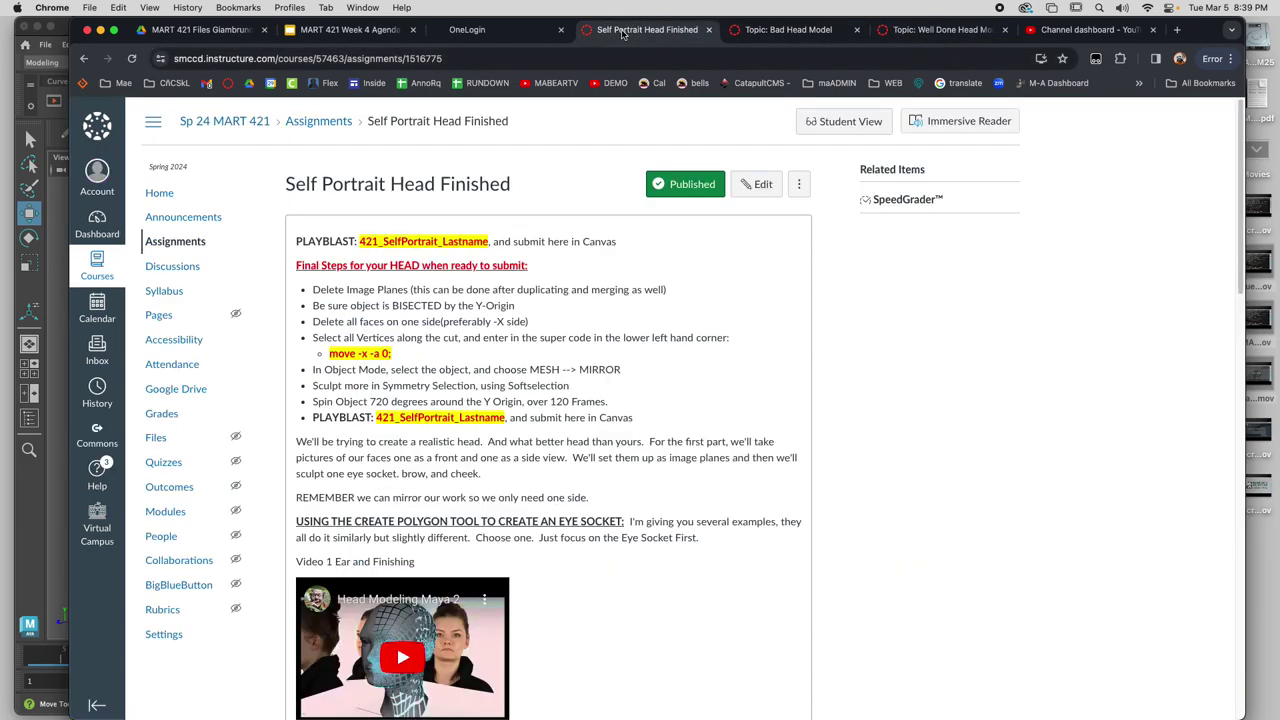
{"action": "left_click", "coordinate": [185, 270]}
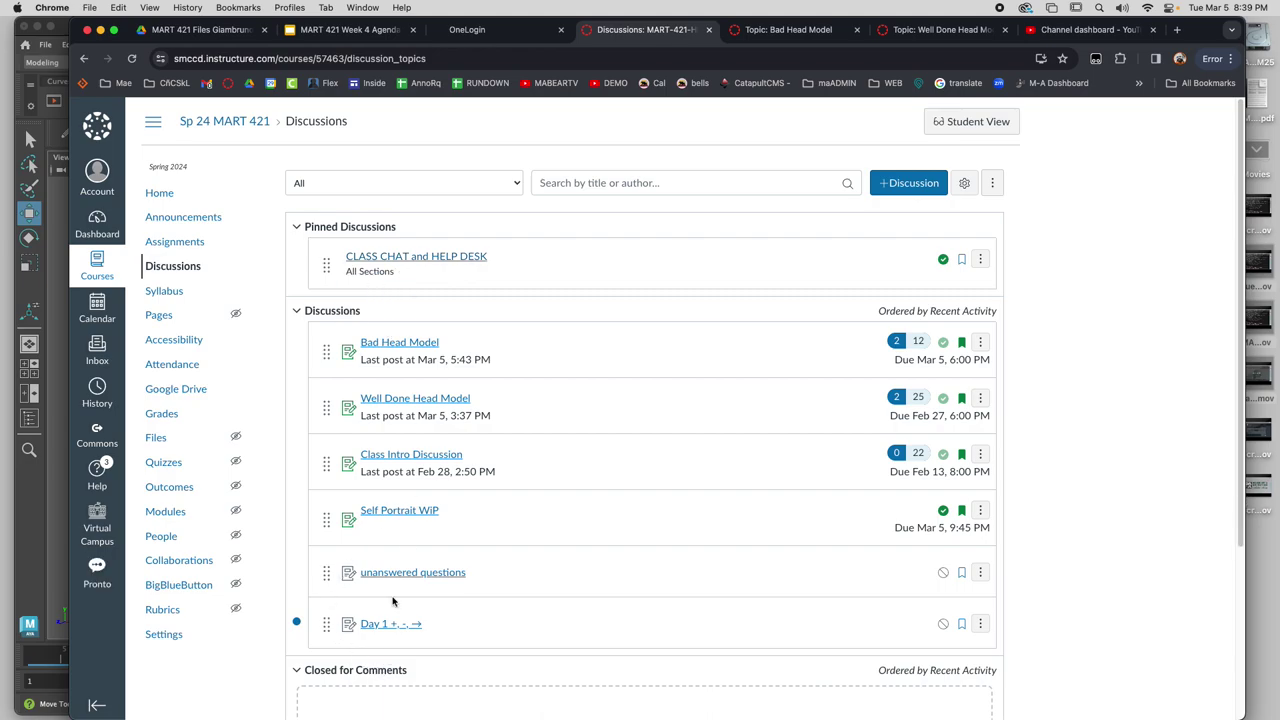
{"action": "left_click", "coordinate": [405, 512]}
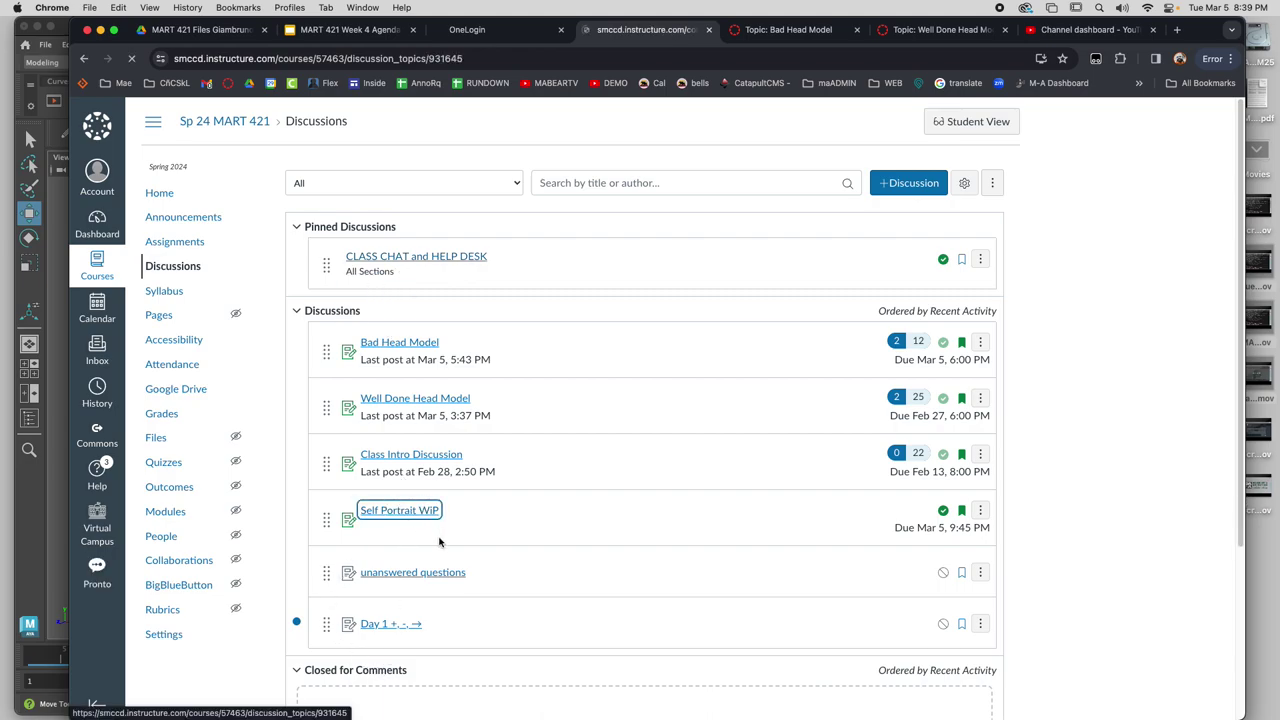
{"action": "left_click", "coordinate": [948, 193]}
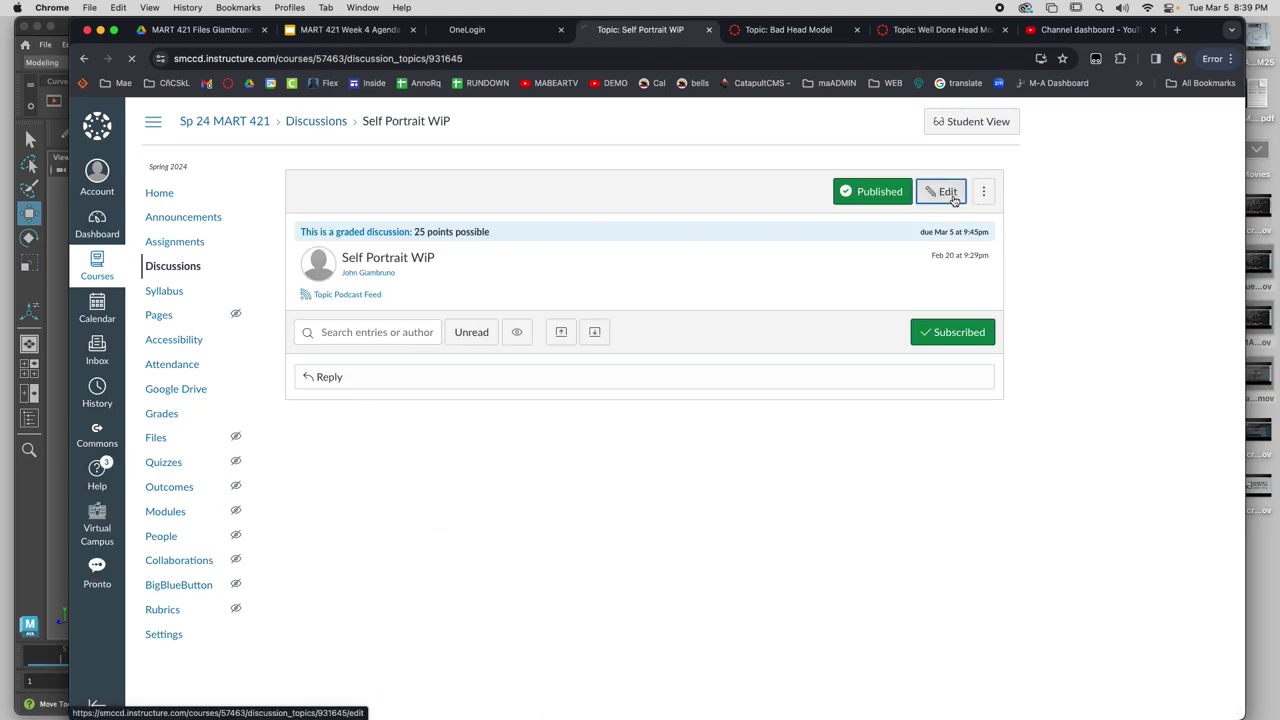